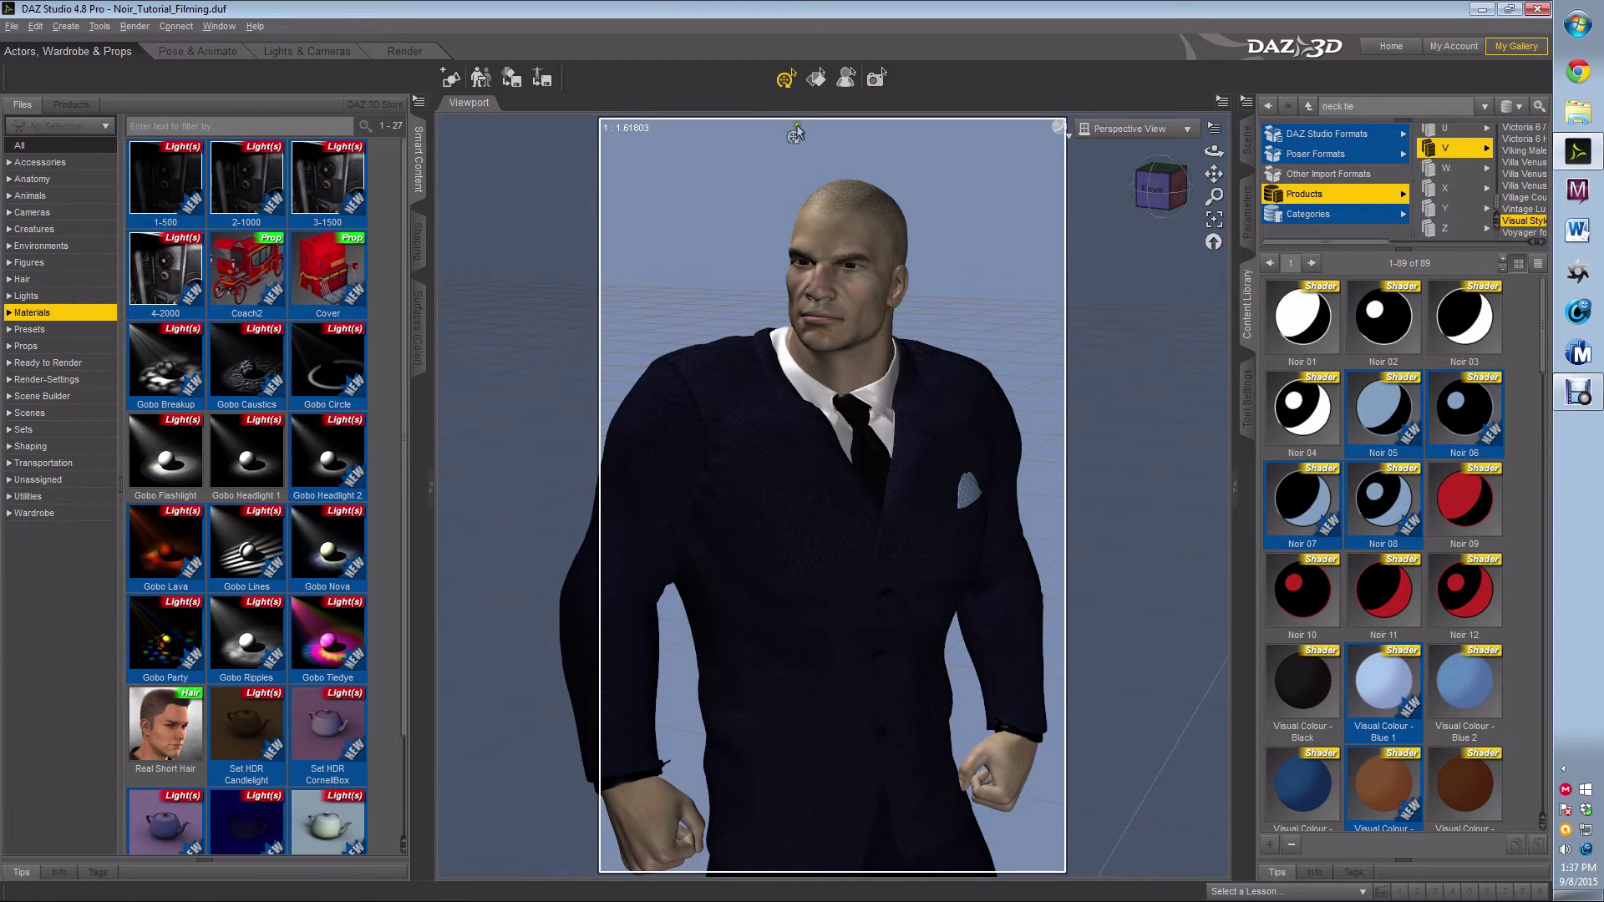
- Select the suited figure and all BusinessJacket, BusinessPants and Genesis 2 Male surfaces in the Surfaces pane
{"action": "left_click", "coordinate": [841, 226]}
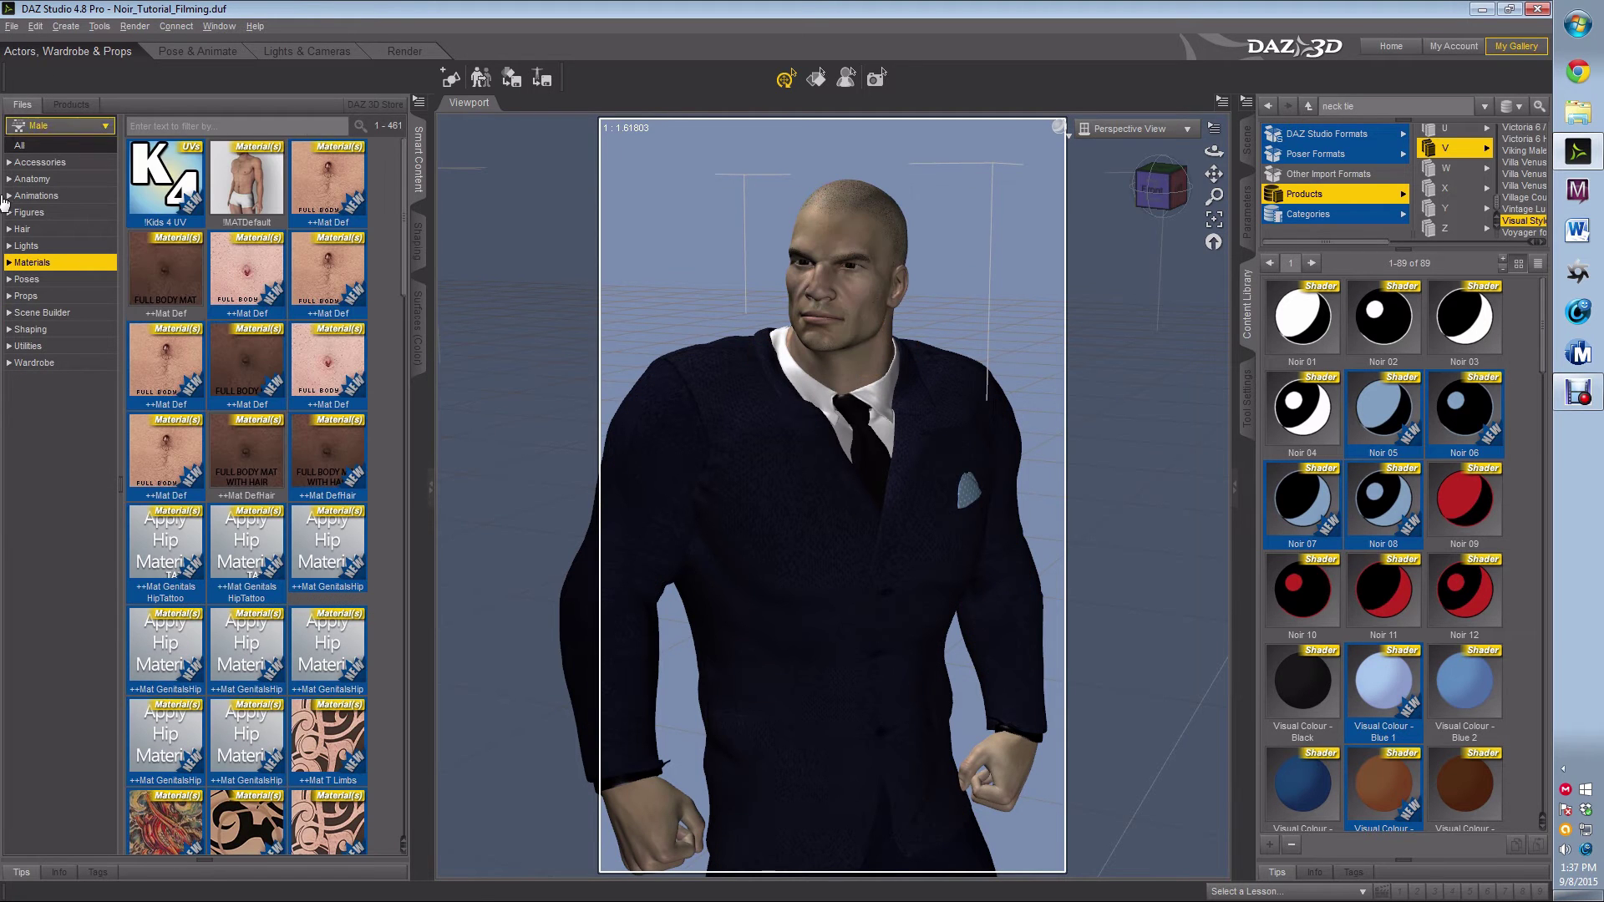
{"action": "left_click", "coordinate": [417, 311]}
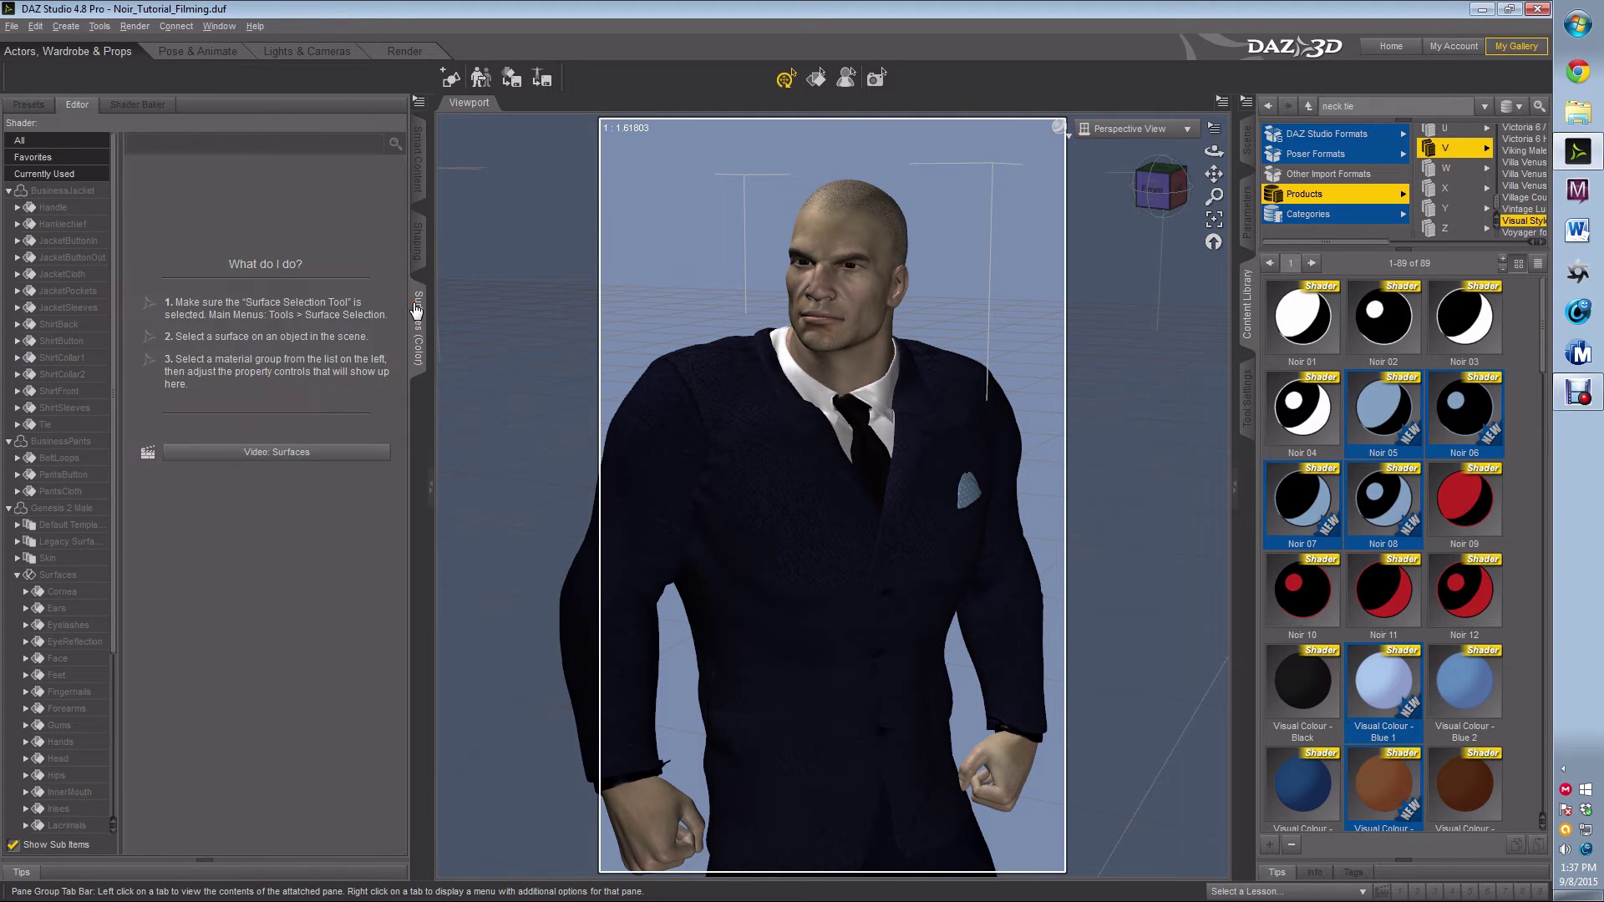
{"action": "left_click", "coordinate": [45, 191]}
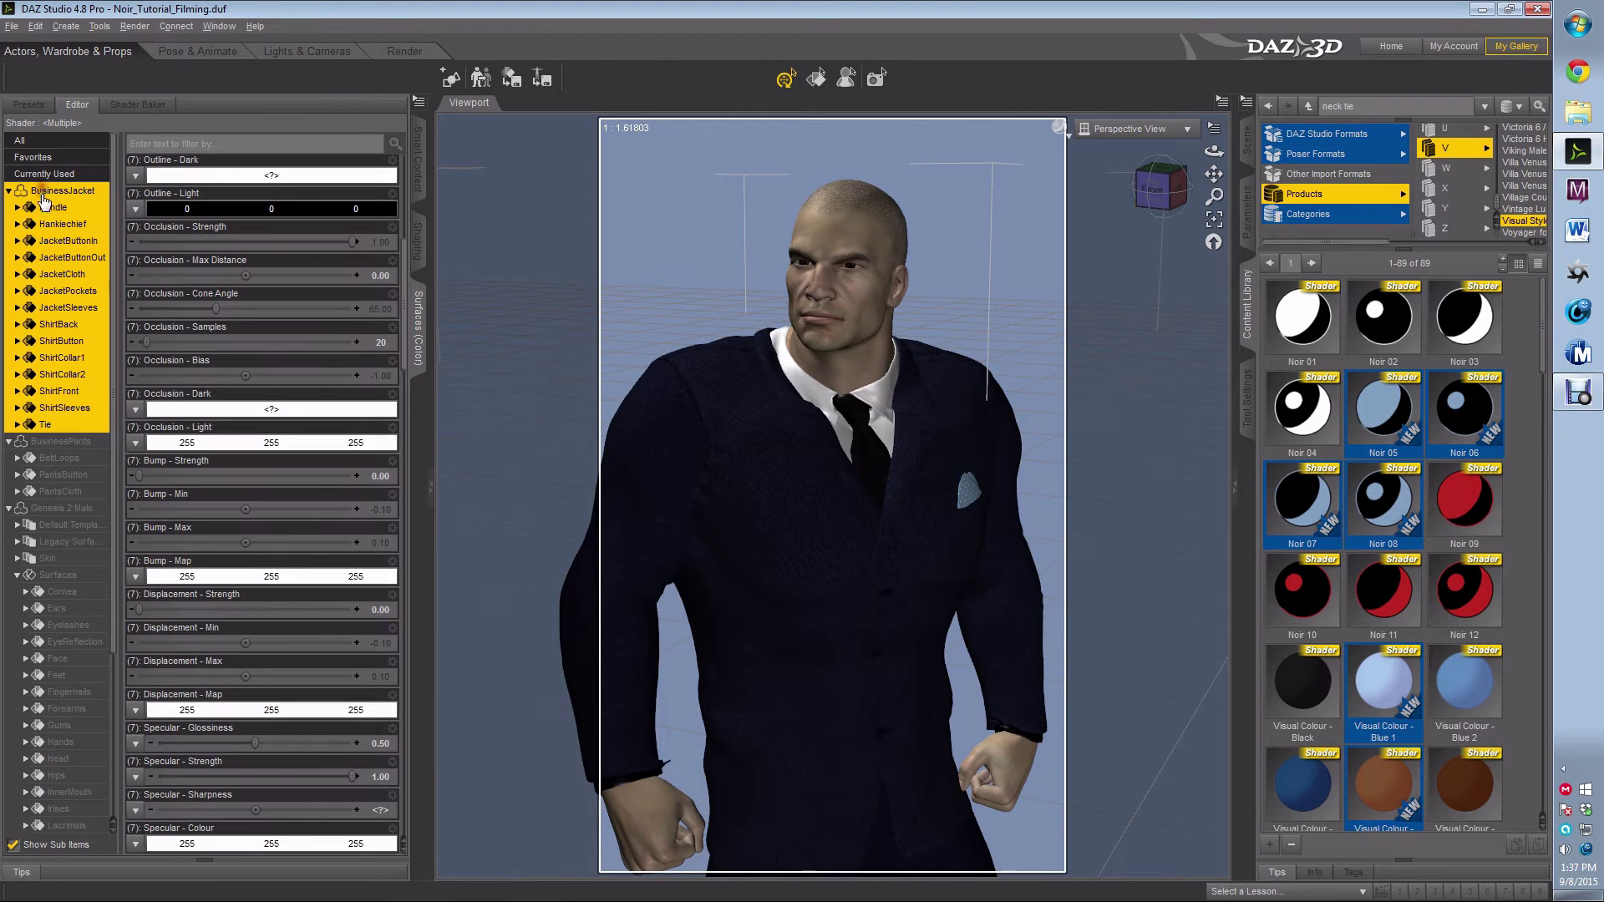
{"action": "left_click", "coordinate": [68, 444], "text": "ctrl"}
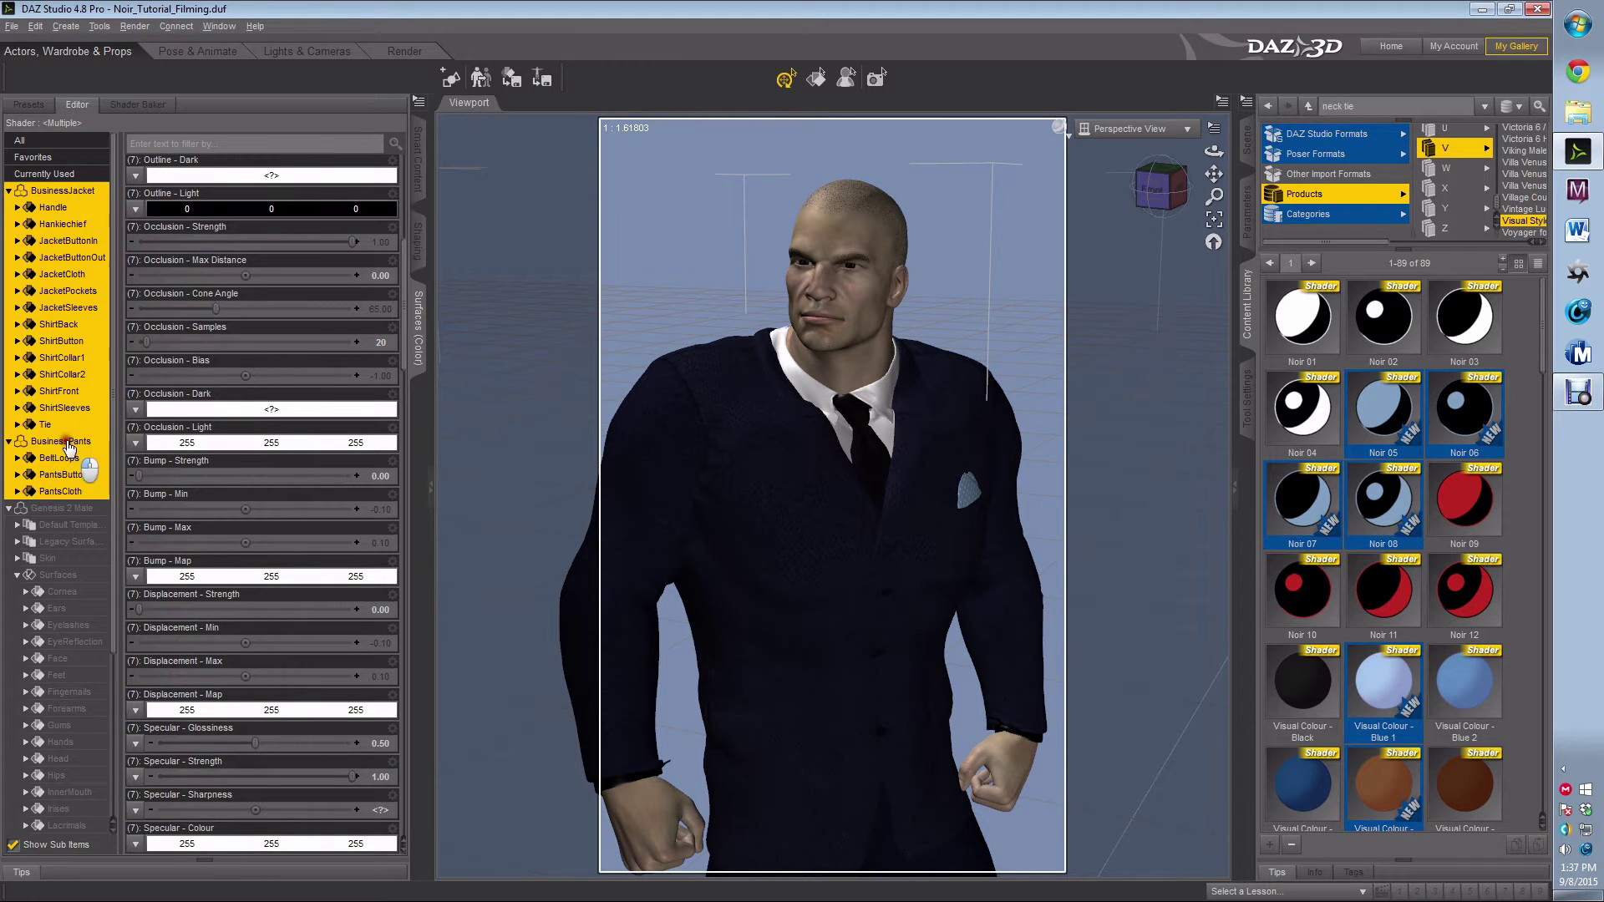
{"action": "left_click", "coordinate": [77, 512], "text": "ctrl"}
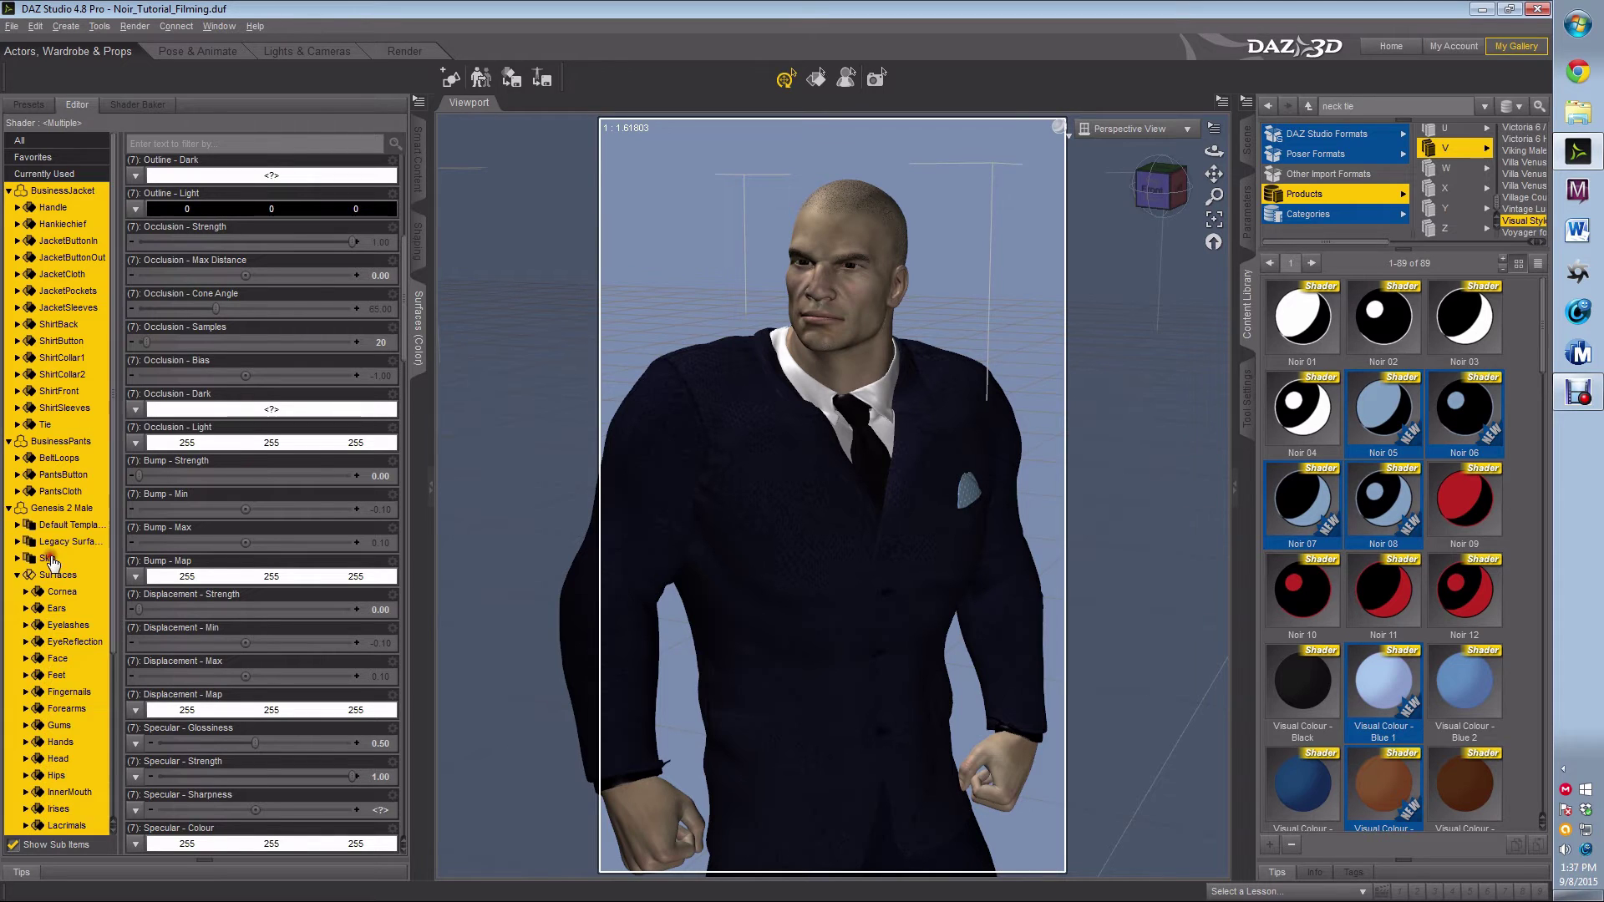
{"action": "scroll", "coordinate": [55, 560], "scroll_direction": "down", "scroll_amount": 4}
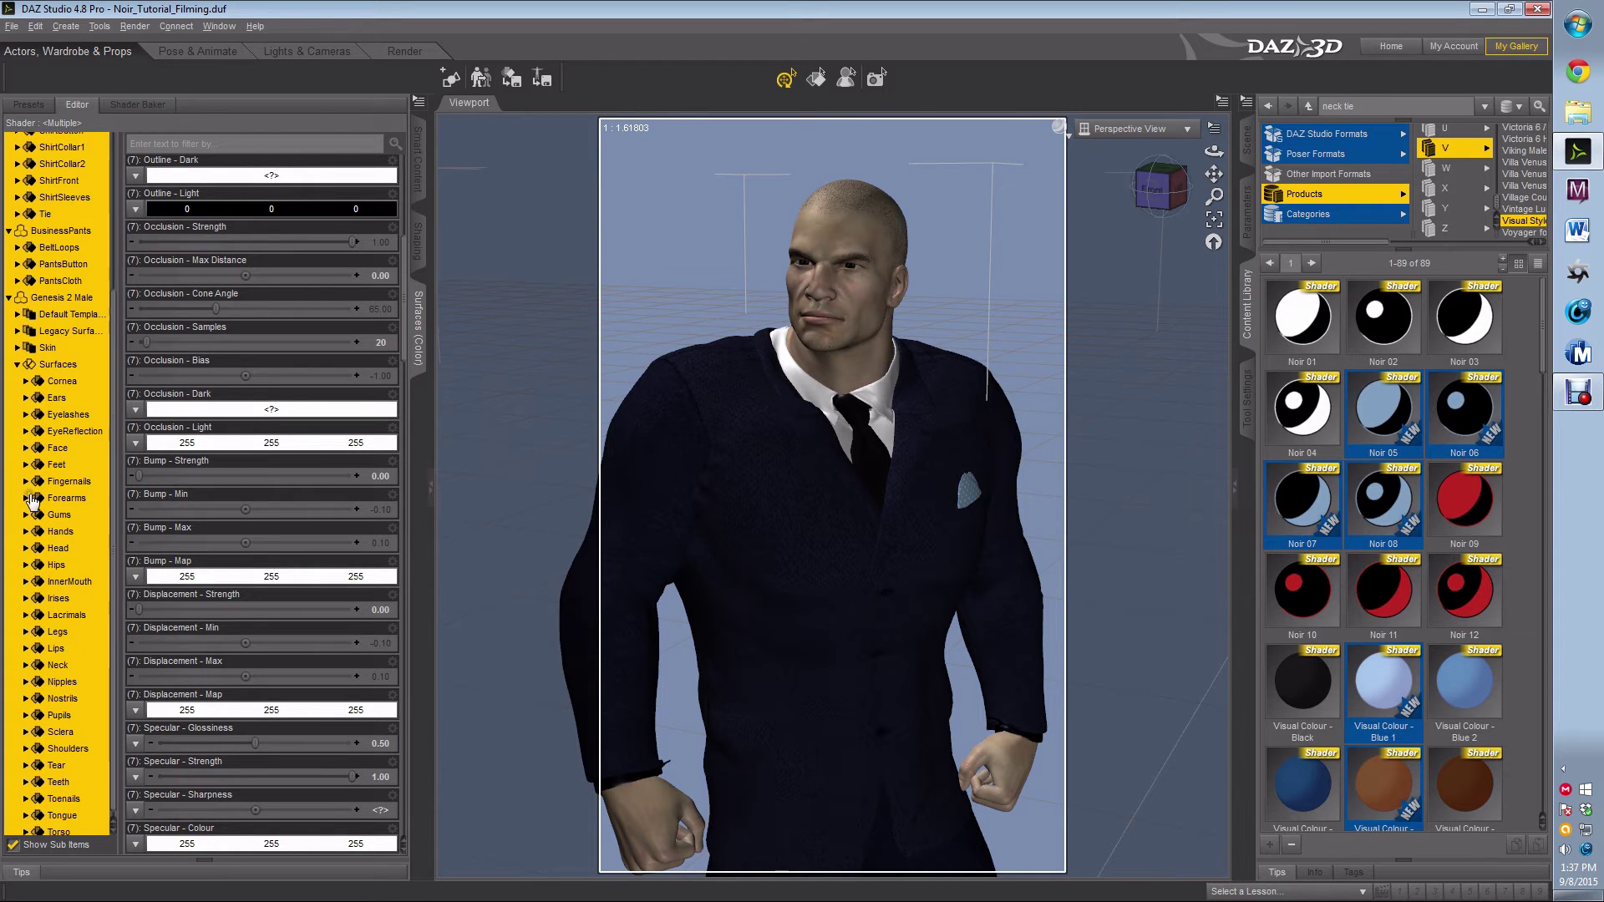
{"action": "scroll", "coordinate": [33, 501], "scroll_direction": "up", "scroll_amount": 4}
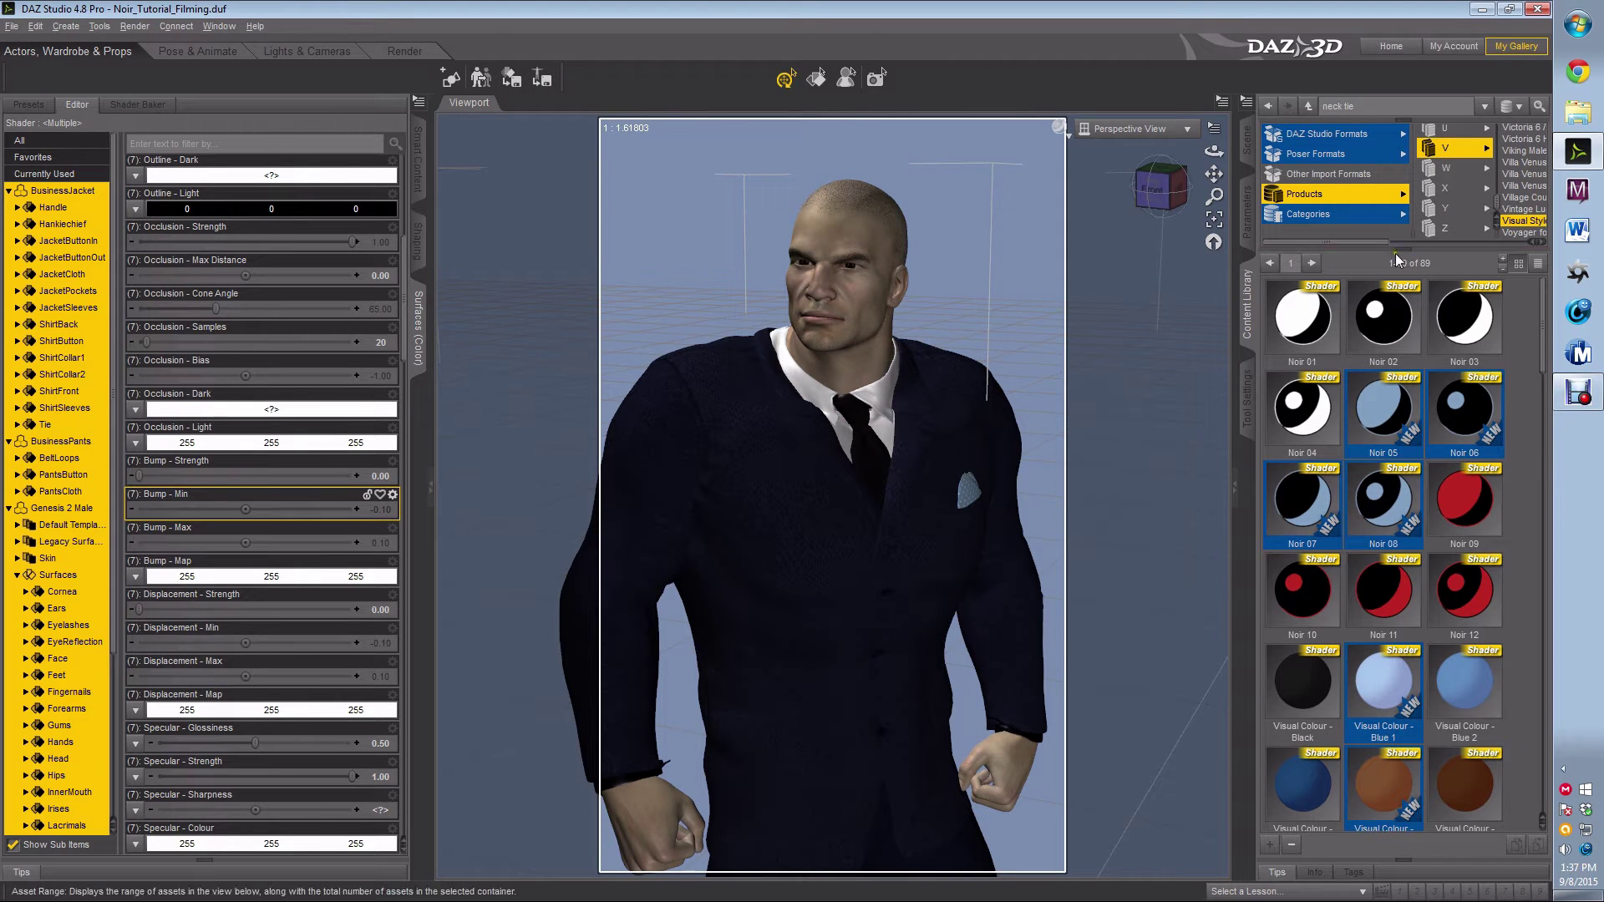
- Apply the Noir 01 Visual Style shader to all selected surfaces of the suited figure
{"action": "left_click_drag", "start_coordinate": [1392, 250], "coordinate": [1518, 259]}
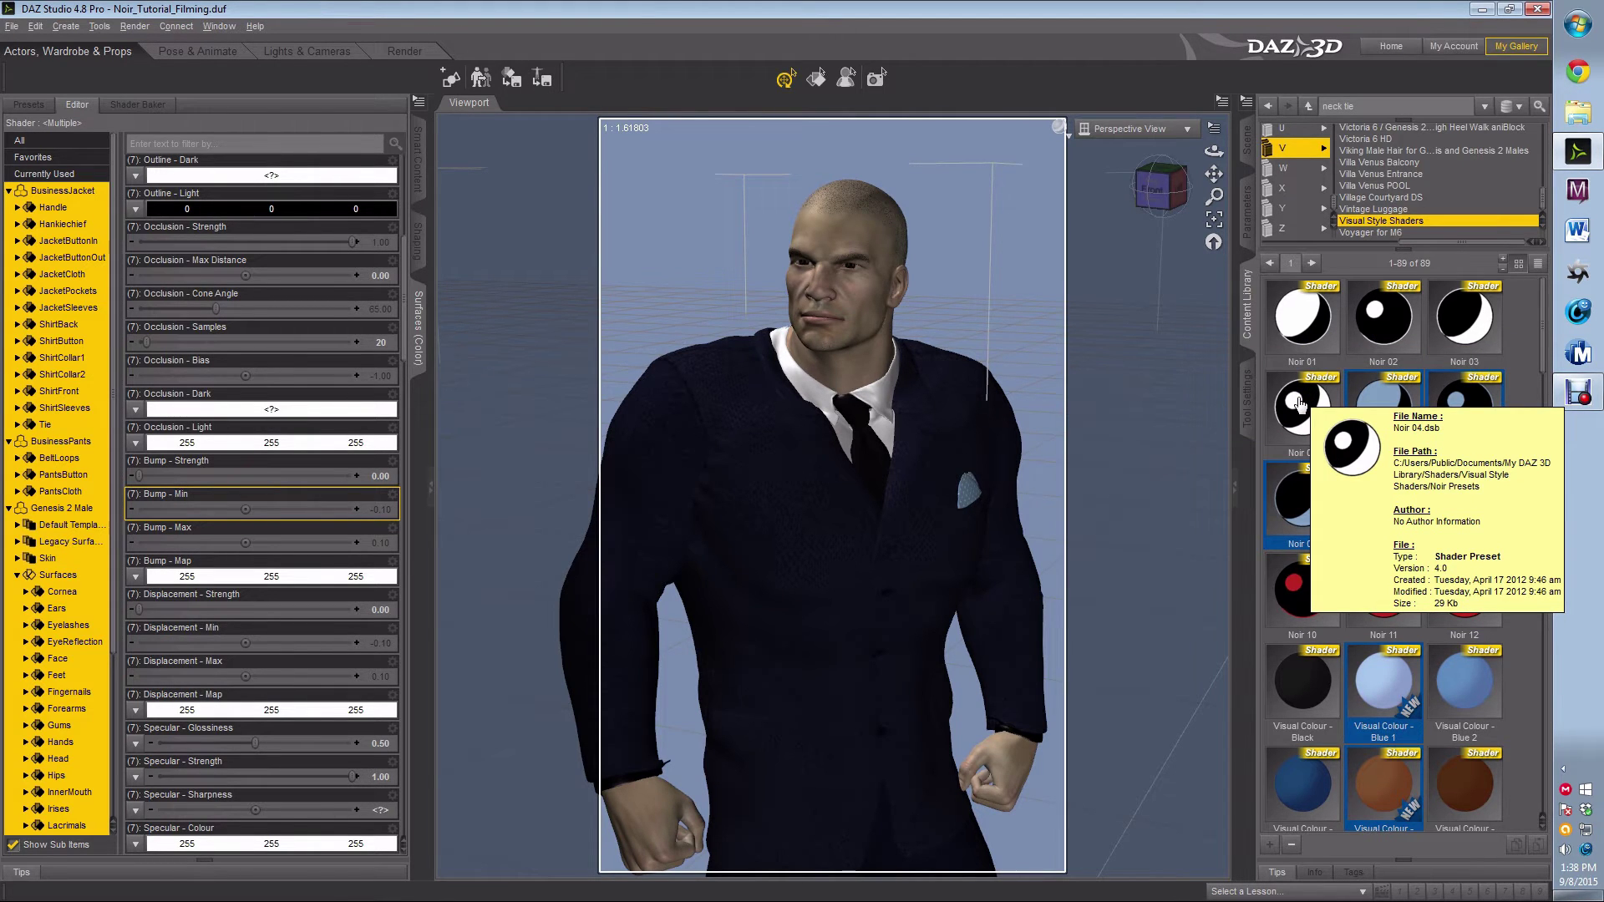
{"action": "left_click", "coordinate": [1317, 338]}
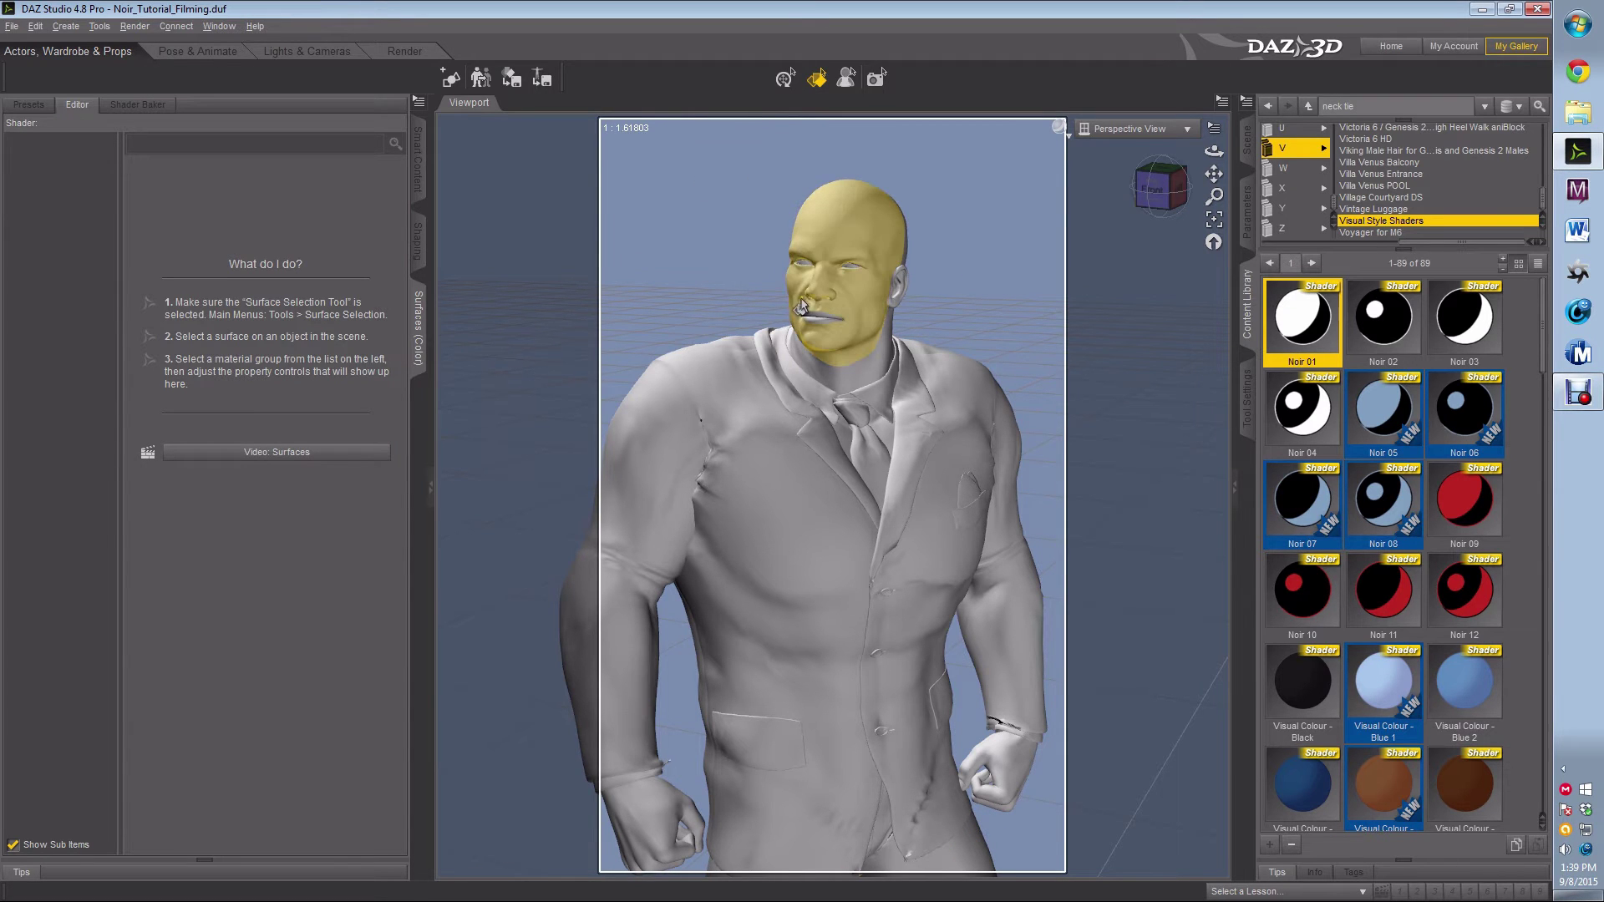
- Select the EyeReflection surface and set its Opacity Level to 0
{"action": "left_click", "coordinate": [849, 270]}
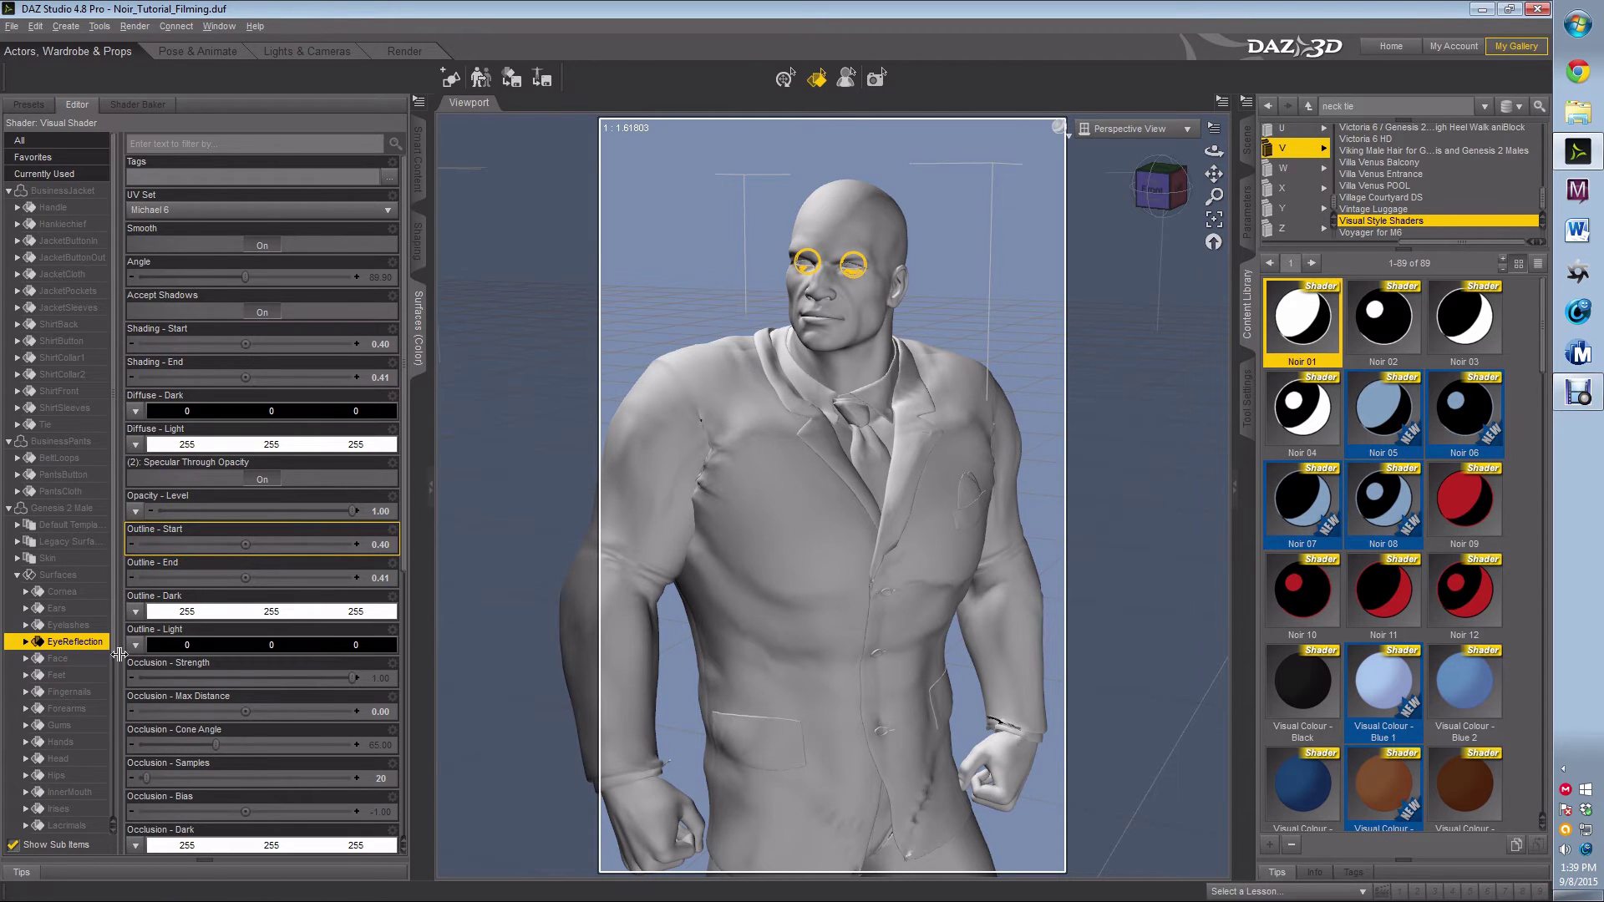
{"action": "scroll", "coordinate": [83, 656], "scroll_direction": "down", "scroll_amount": 2}
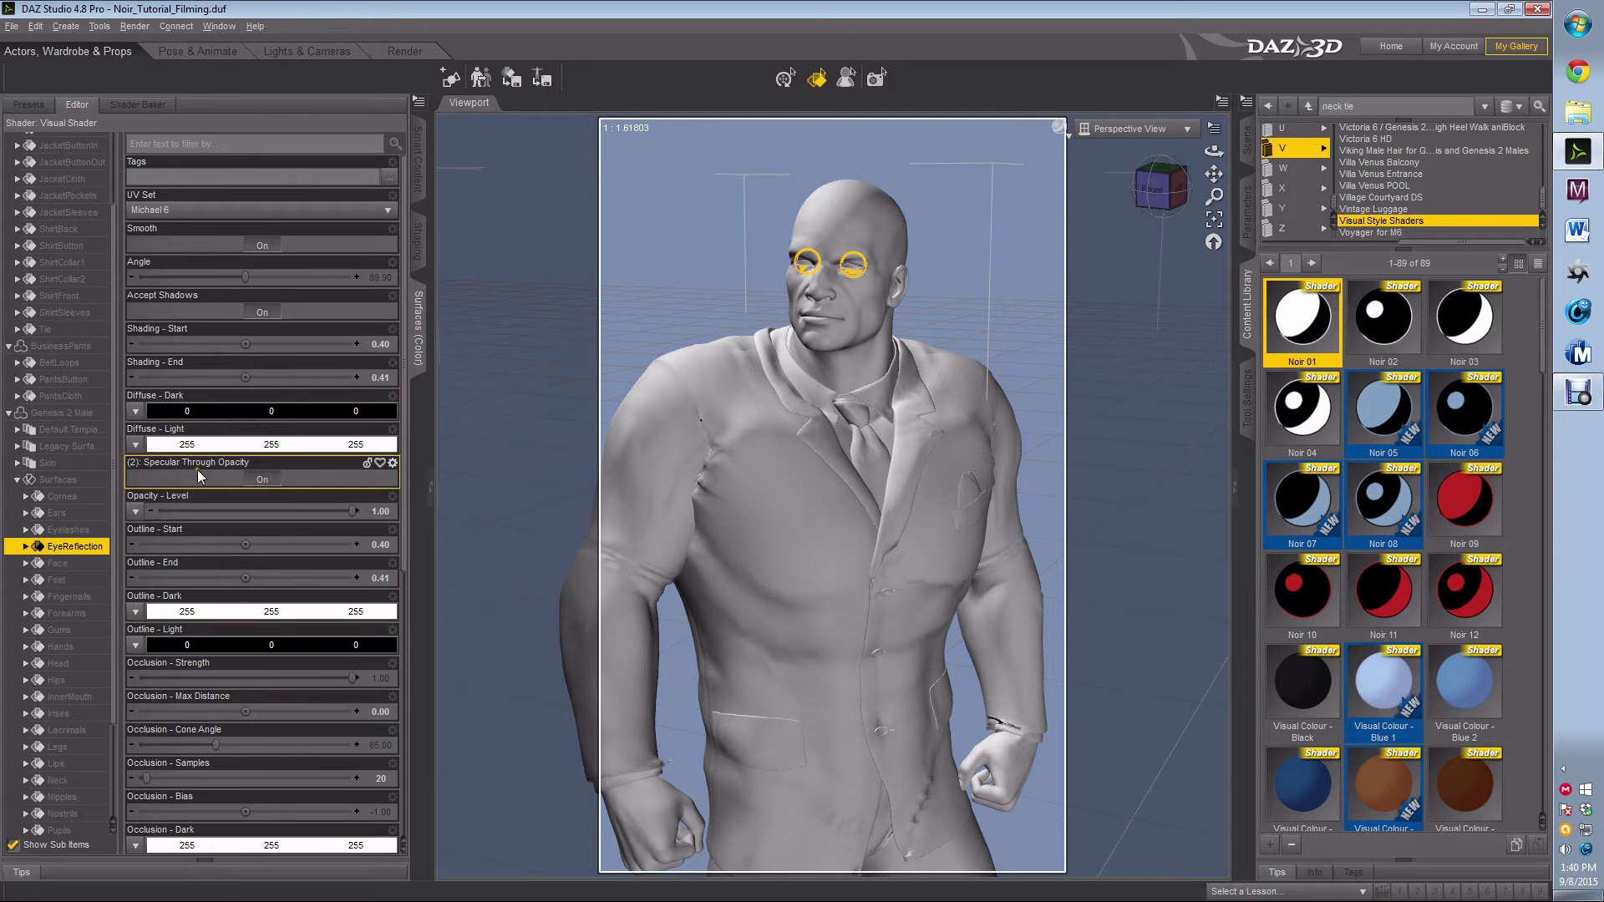
{"action": "left_click", "coordinate": [382, 512]}
{"action": "type", "text": "0"}
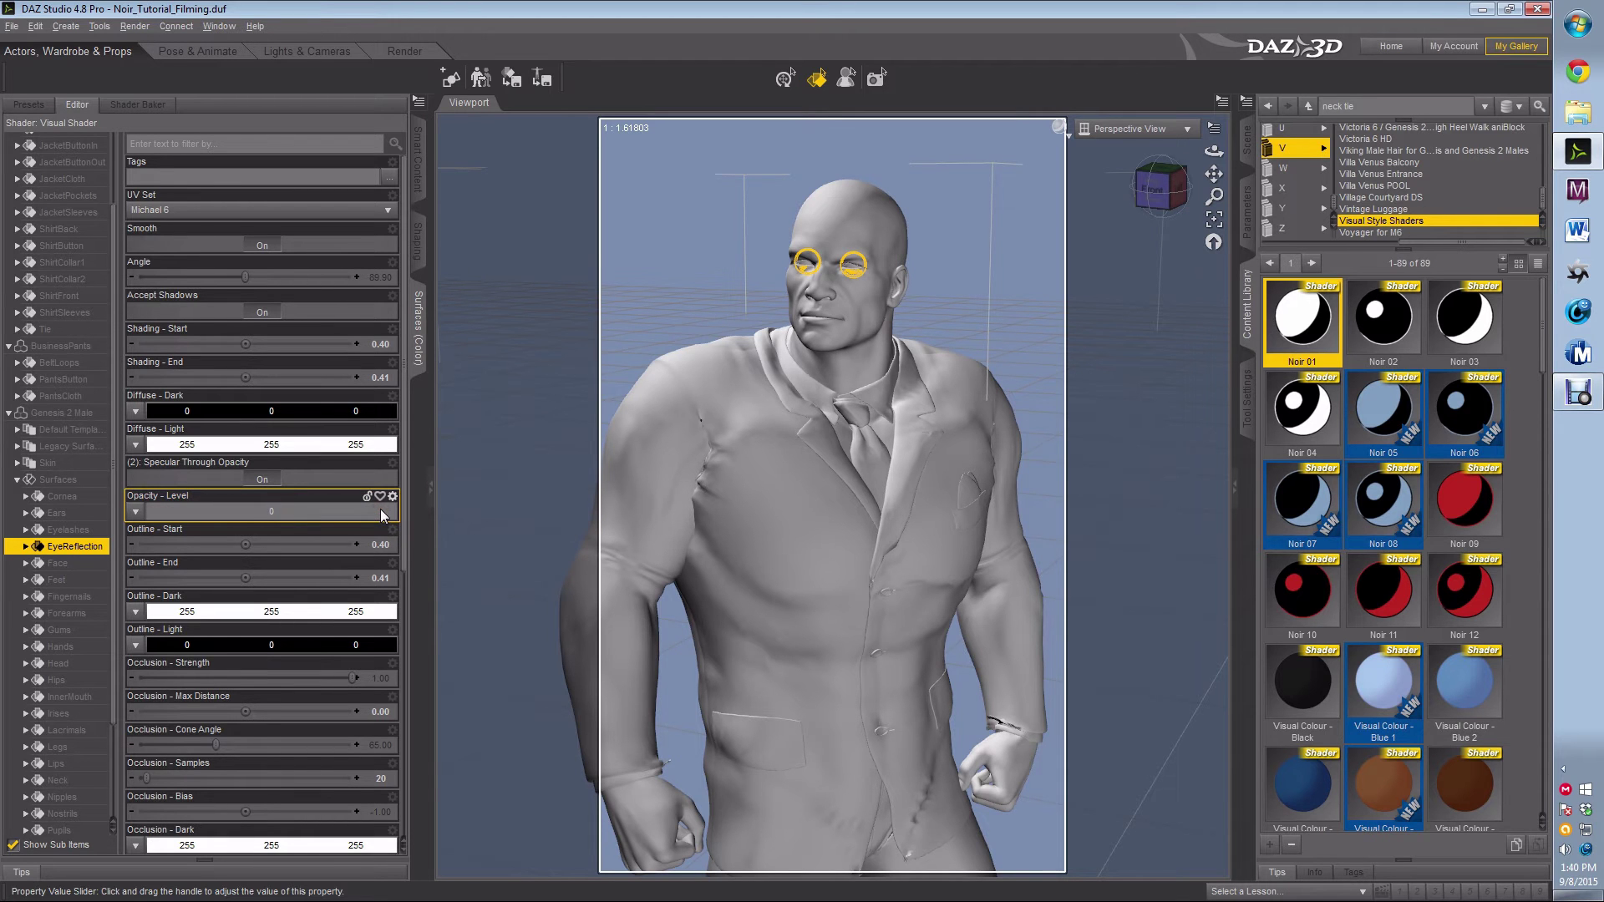
{"action": "key", "text": "Return"}
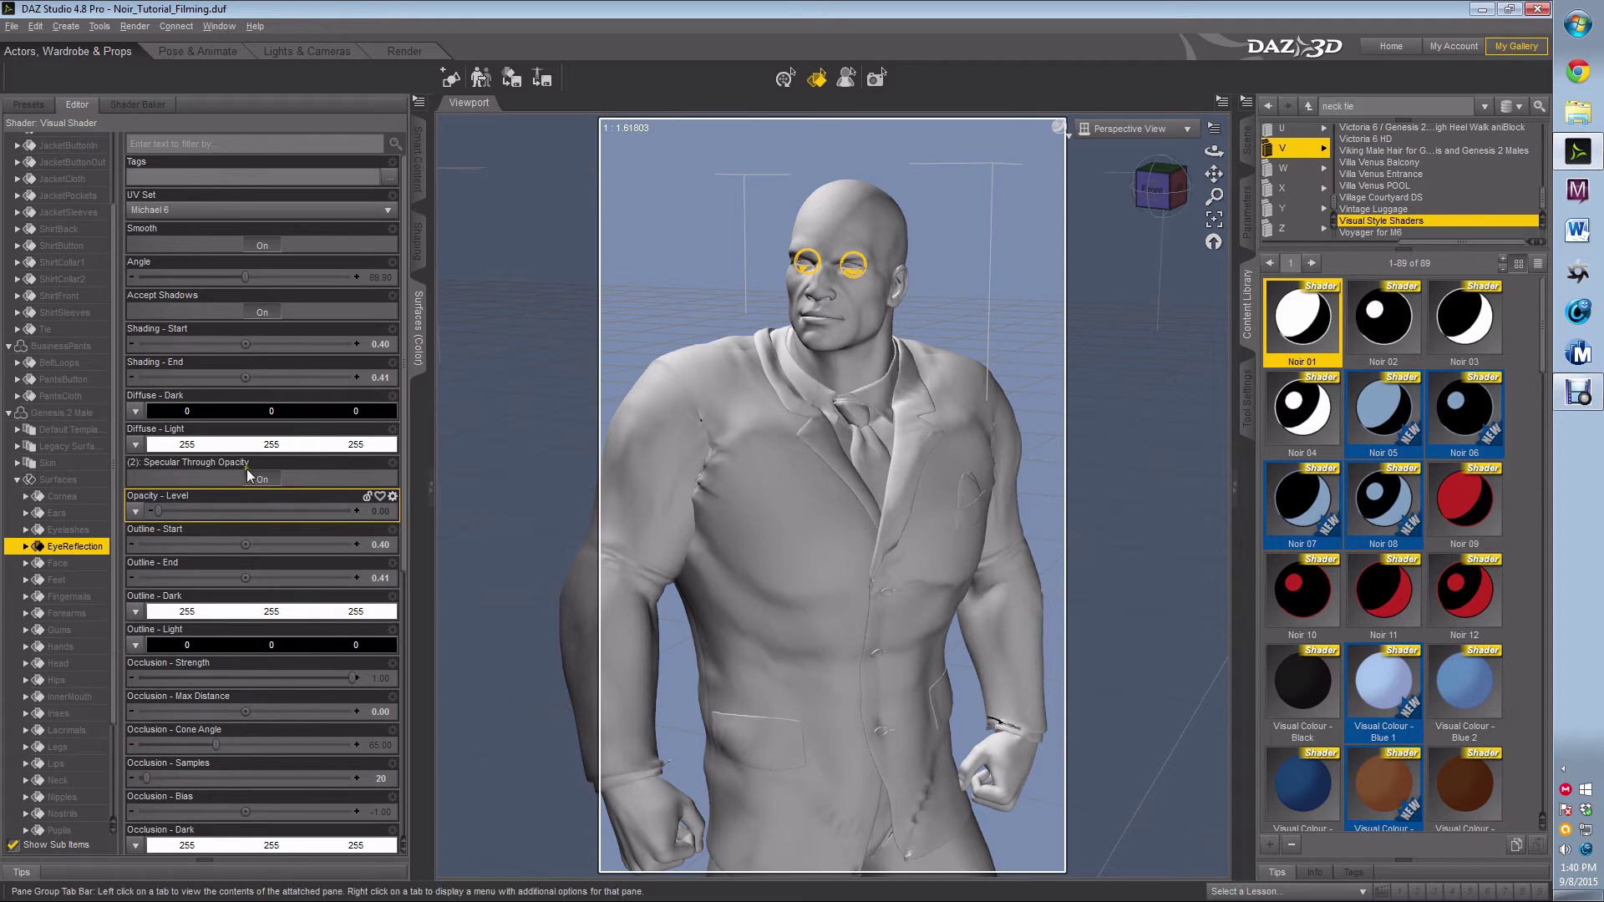
- Select the Irises surface and set its Outline Dark and Diffuse Light colours to black
{"action": "left_click", "coordinate": [73, 717]}
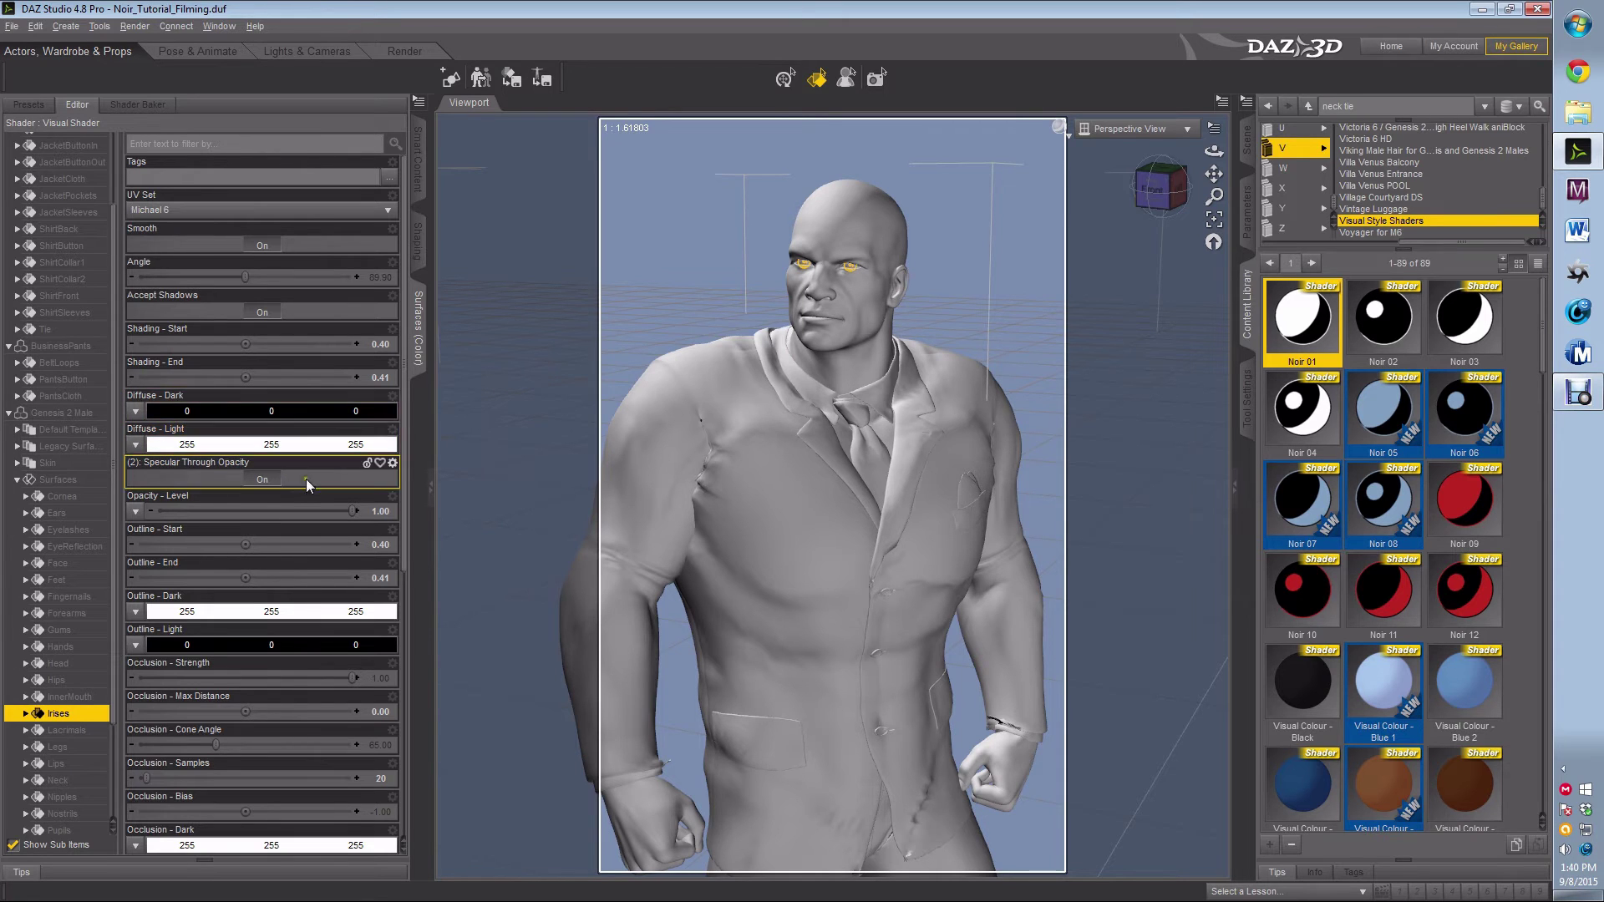
{"action": "scroll", "coordinate": [243, 501], "scroll_direction": "down", "scroll_amount": 3}
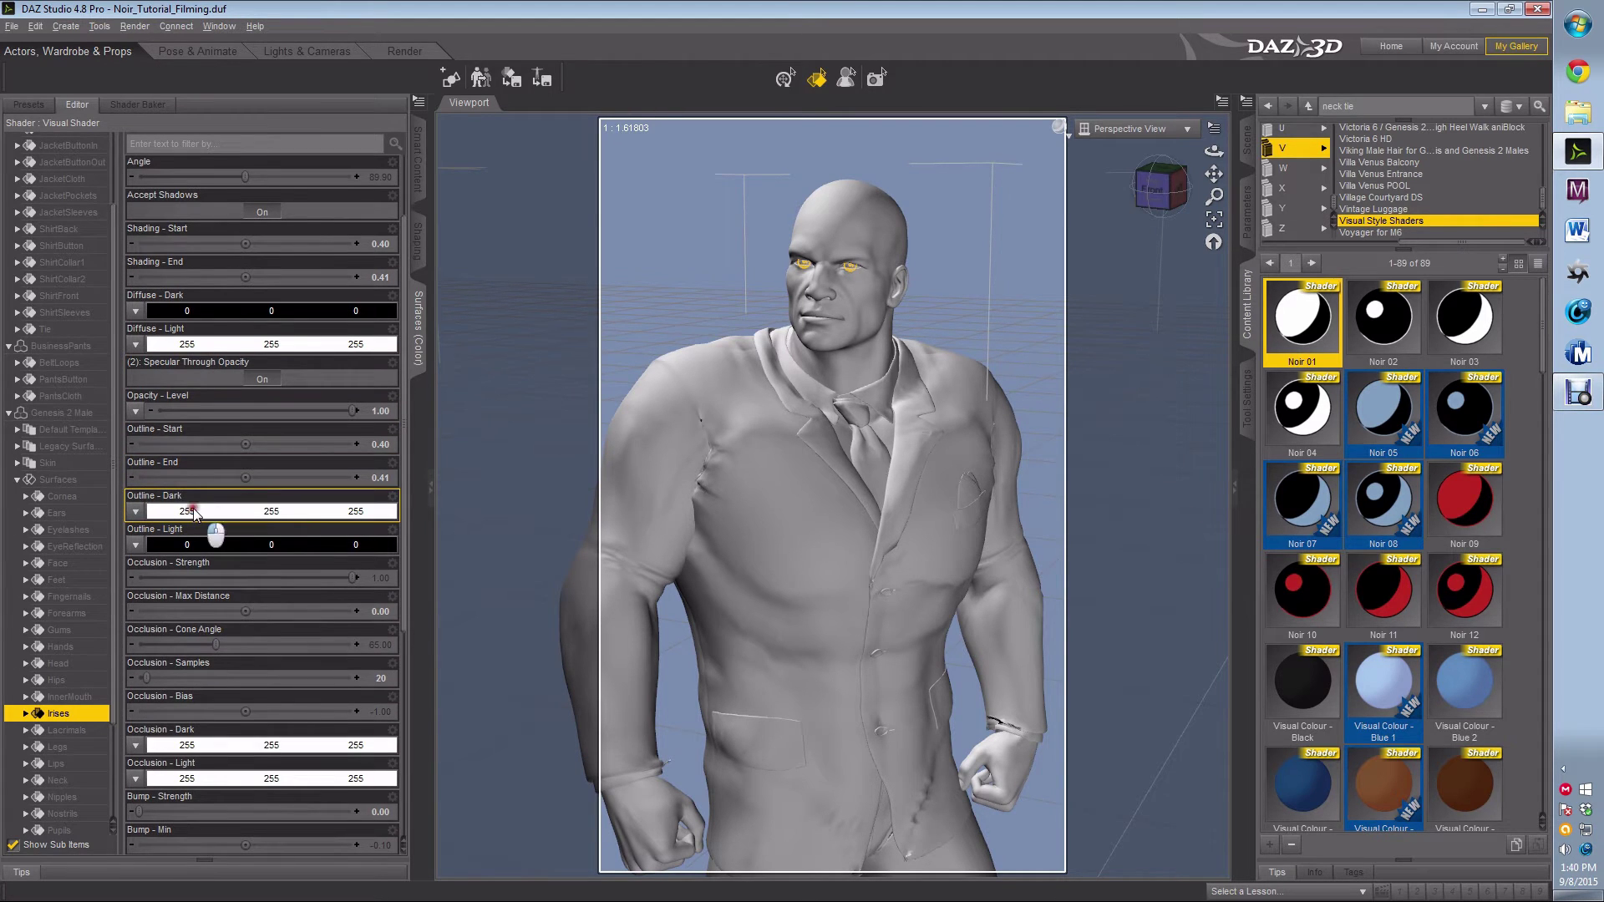
{"action": "left_click", "coordinate": [249, 513]}
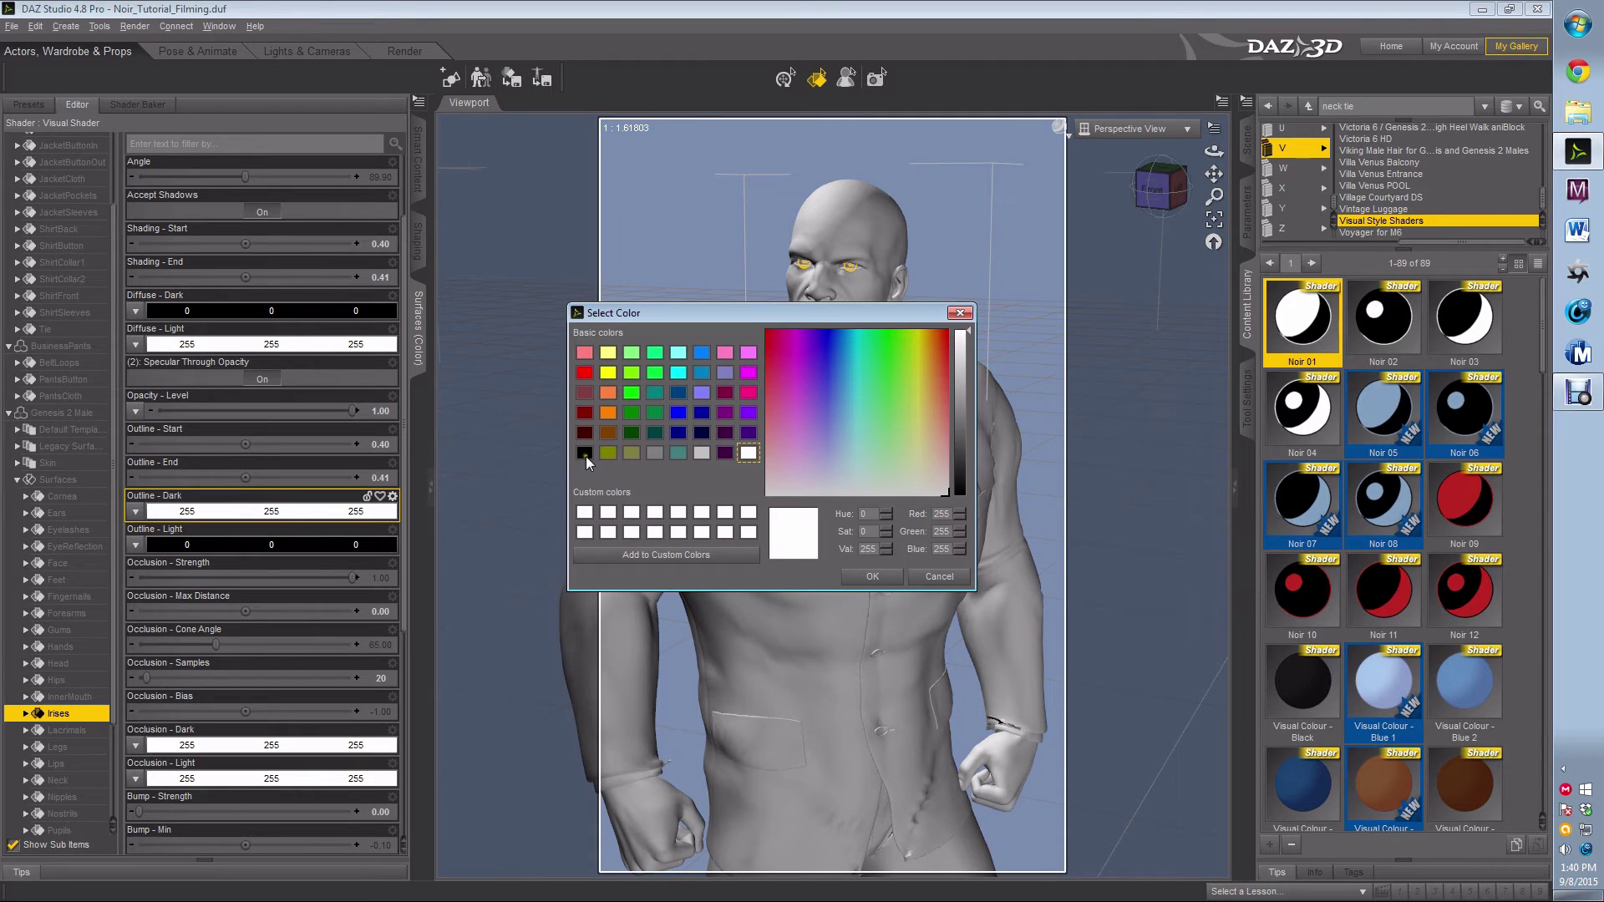
{"action": "left_click", "coordinate": [585, 454]}
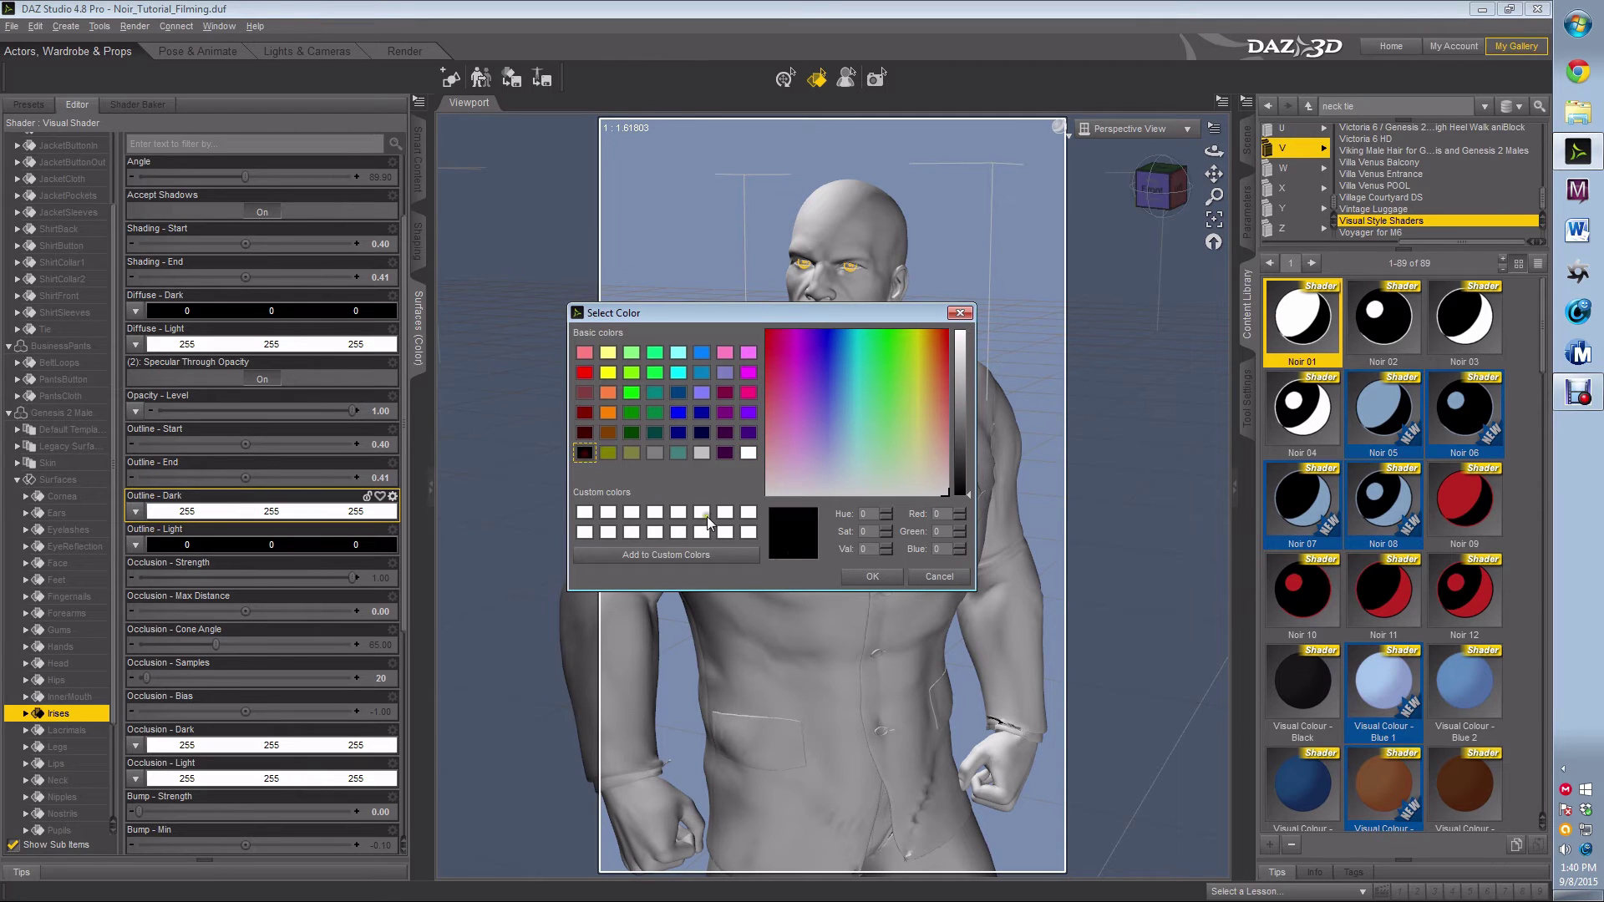
{"action": "left_click", "coordinate": [870, 576]}
{"action": "left_click", "coordinate": [234, 346]}
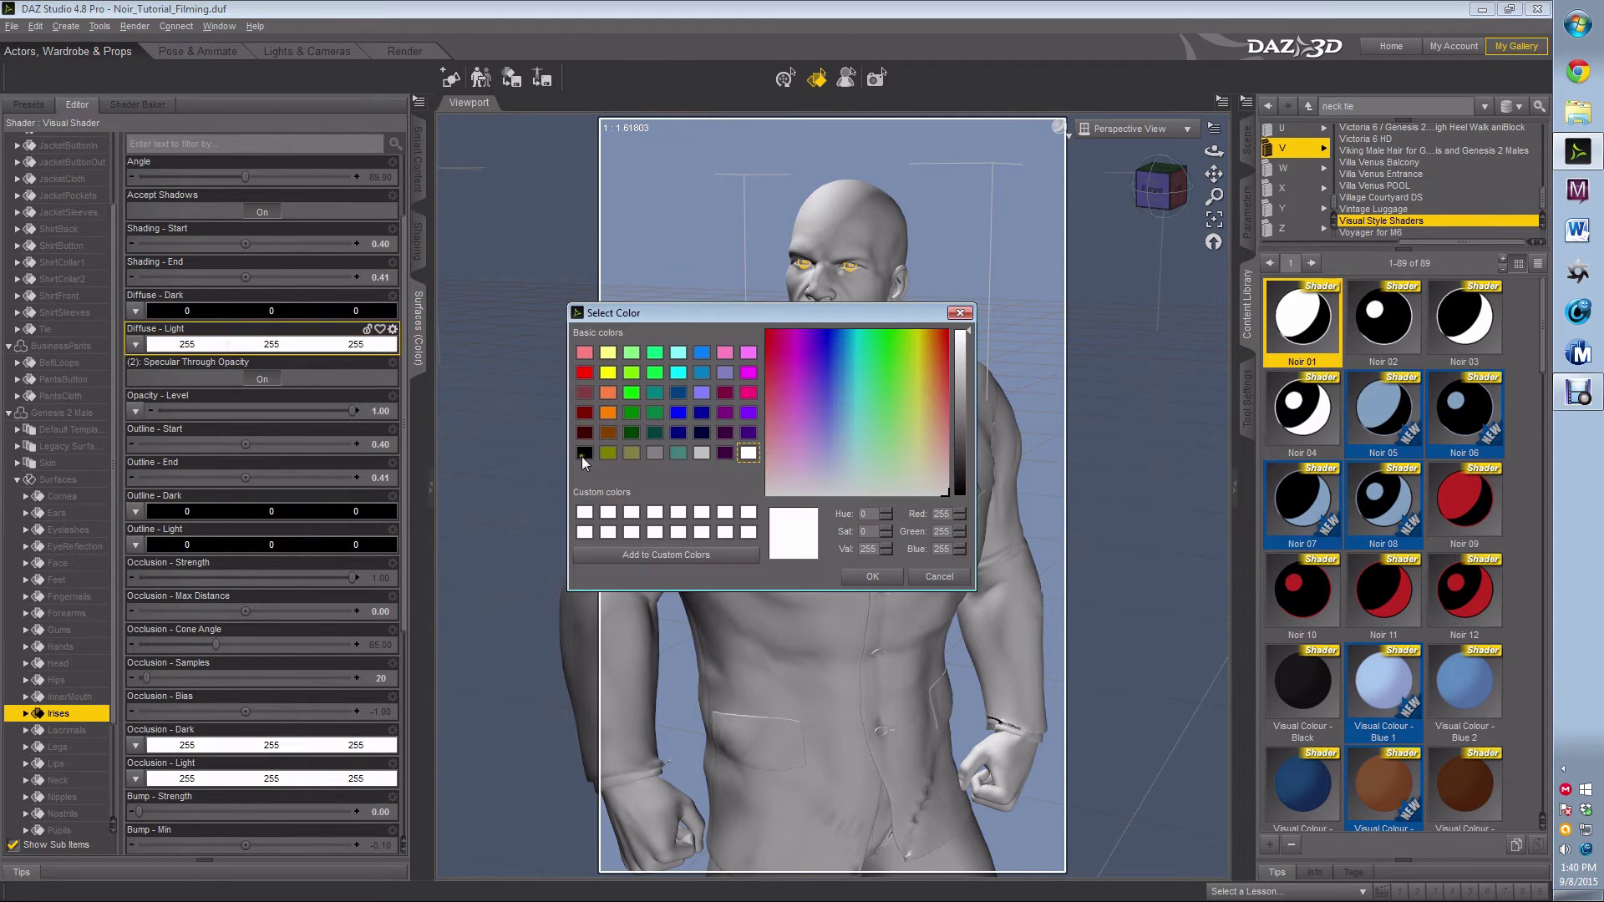
{"action": "left_click", "coordinate": [584, 454]}
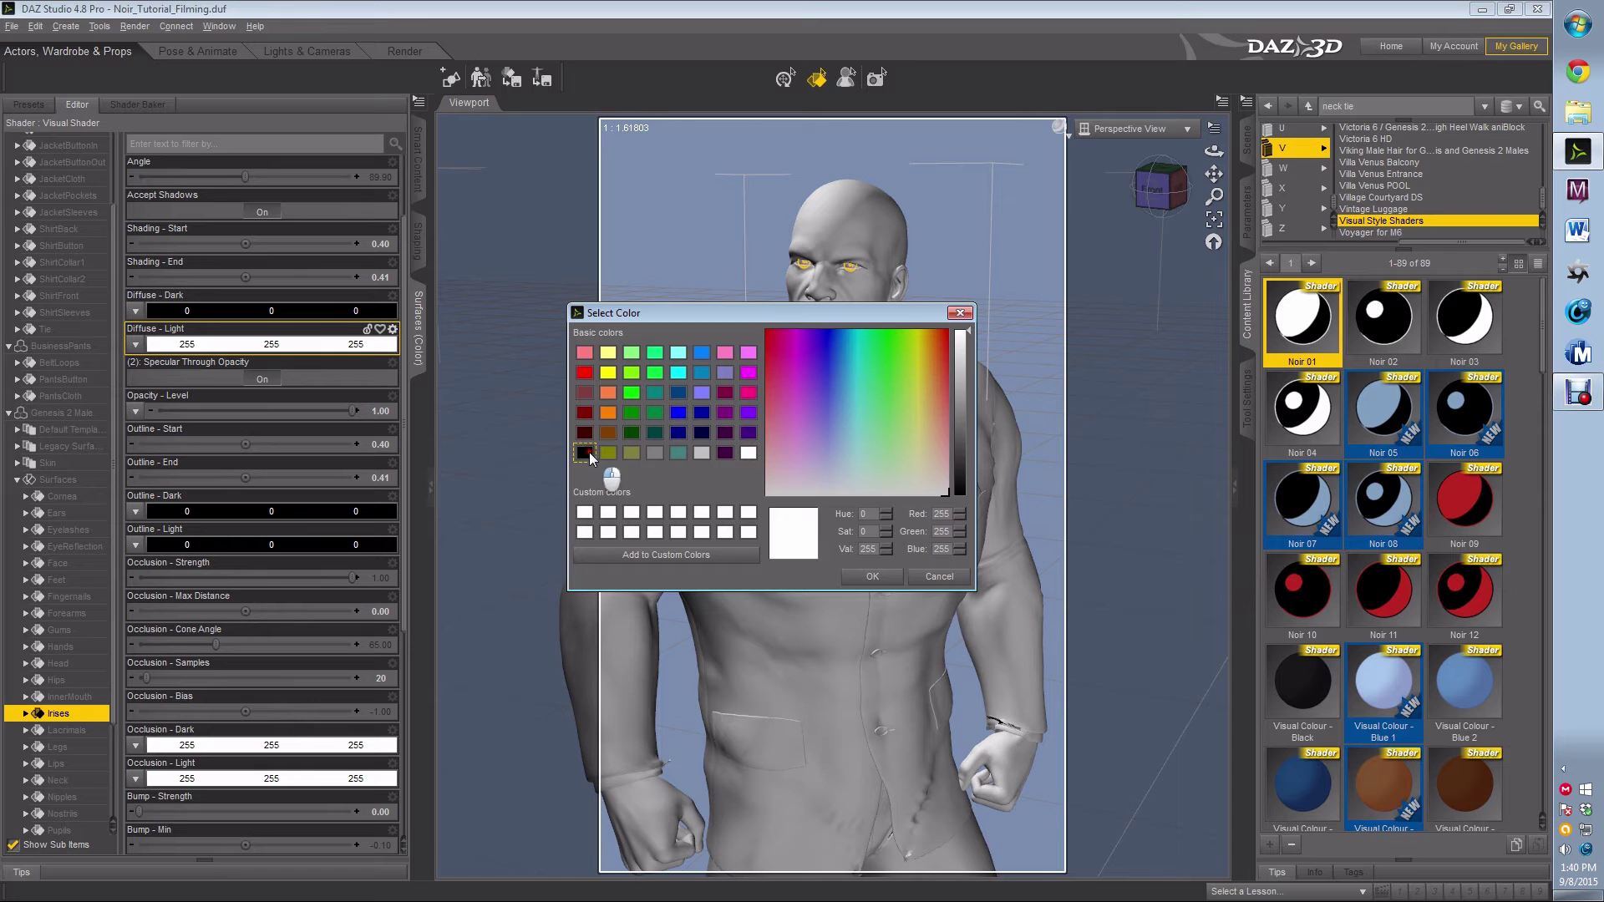
{"action": "left_click", "coordinate": [891, 580]}
{"action": "left_click", "coordinate": [891, 579]}
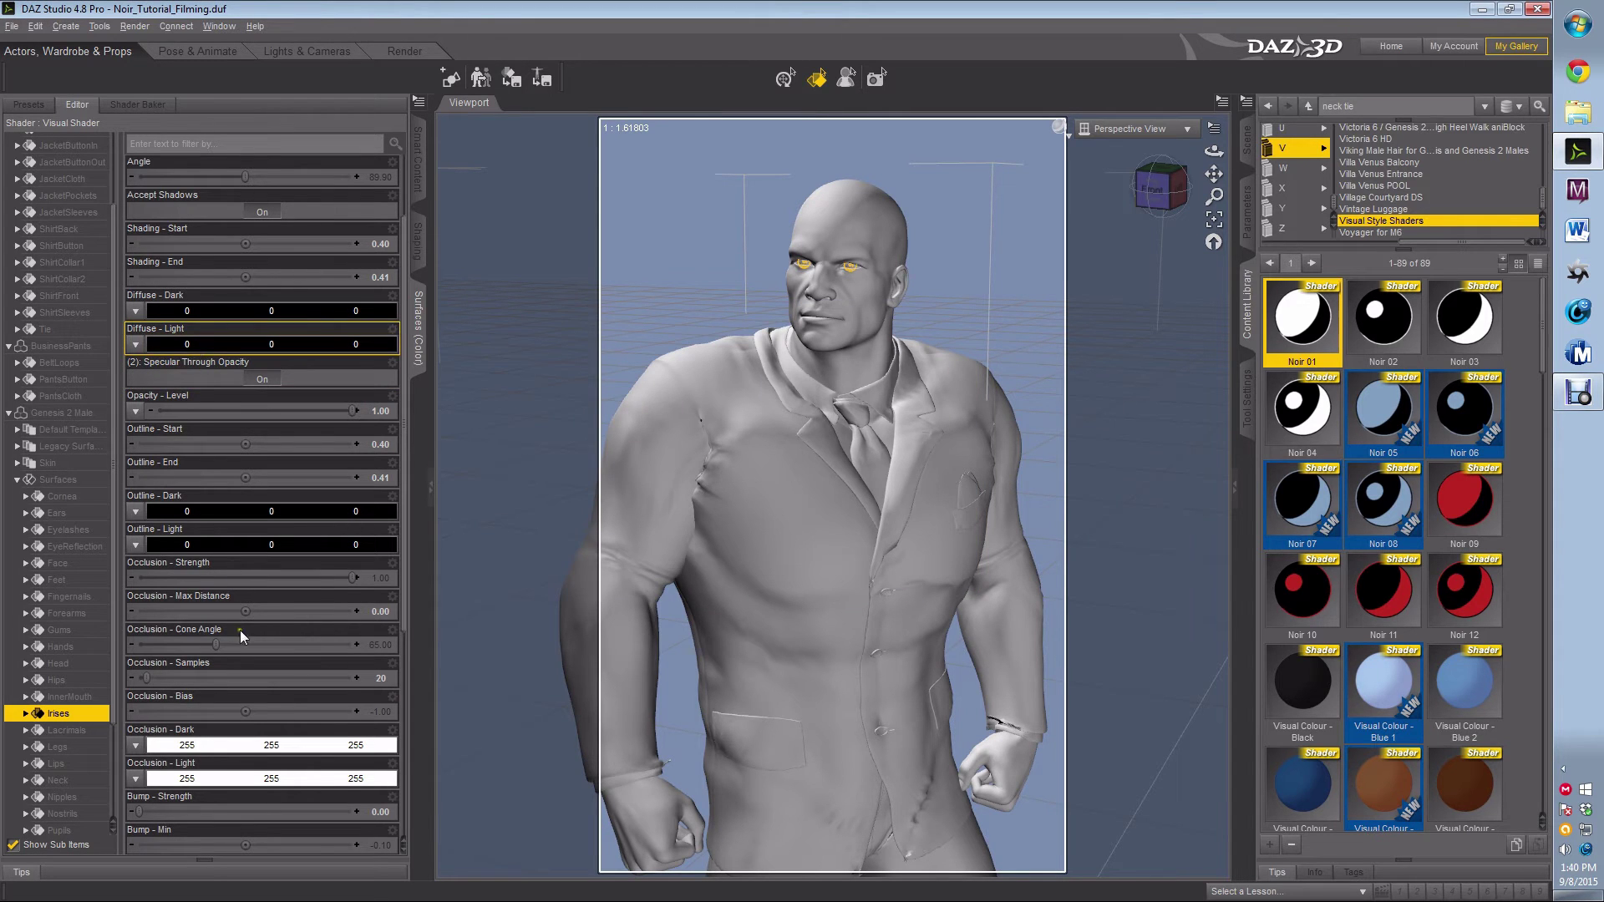
- Set the irises' Occlusion Dark and Occlusion Light colours to black (0, 0, 0)
{"action": "left_click", "coordinate": [229, 756]}
{"action": "left_click", "coordinate": [585, 454]}
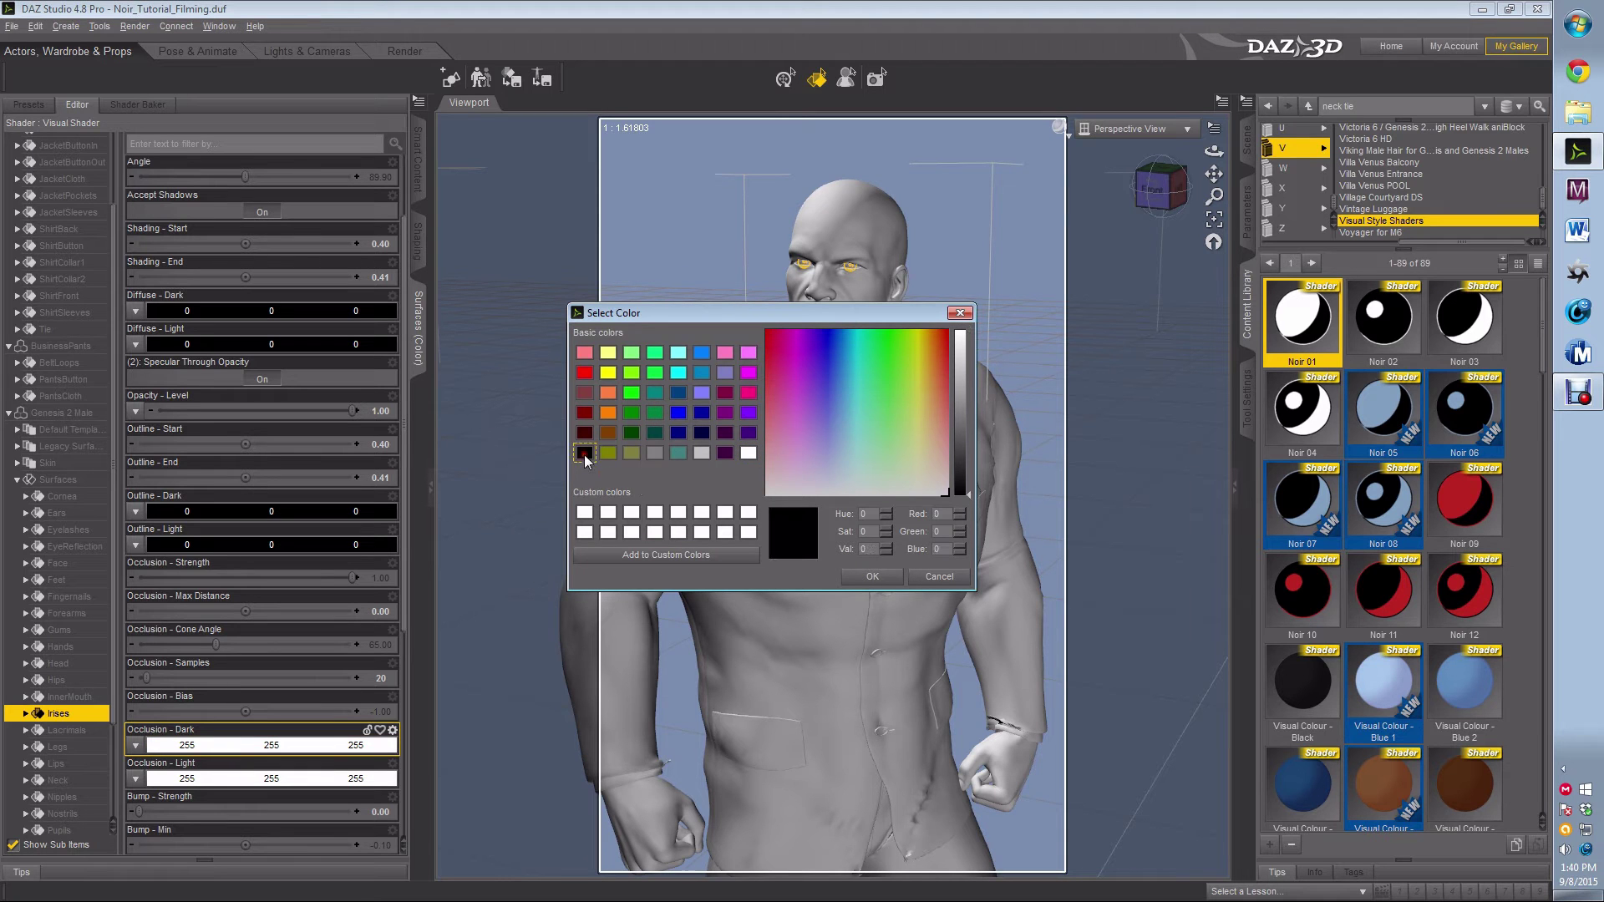
{"action": "left_click", "coordinate": [869, 578]}
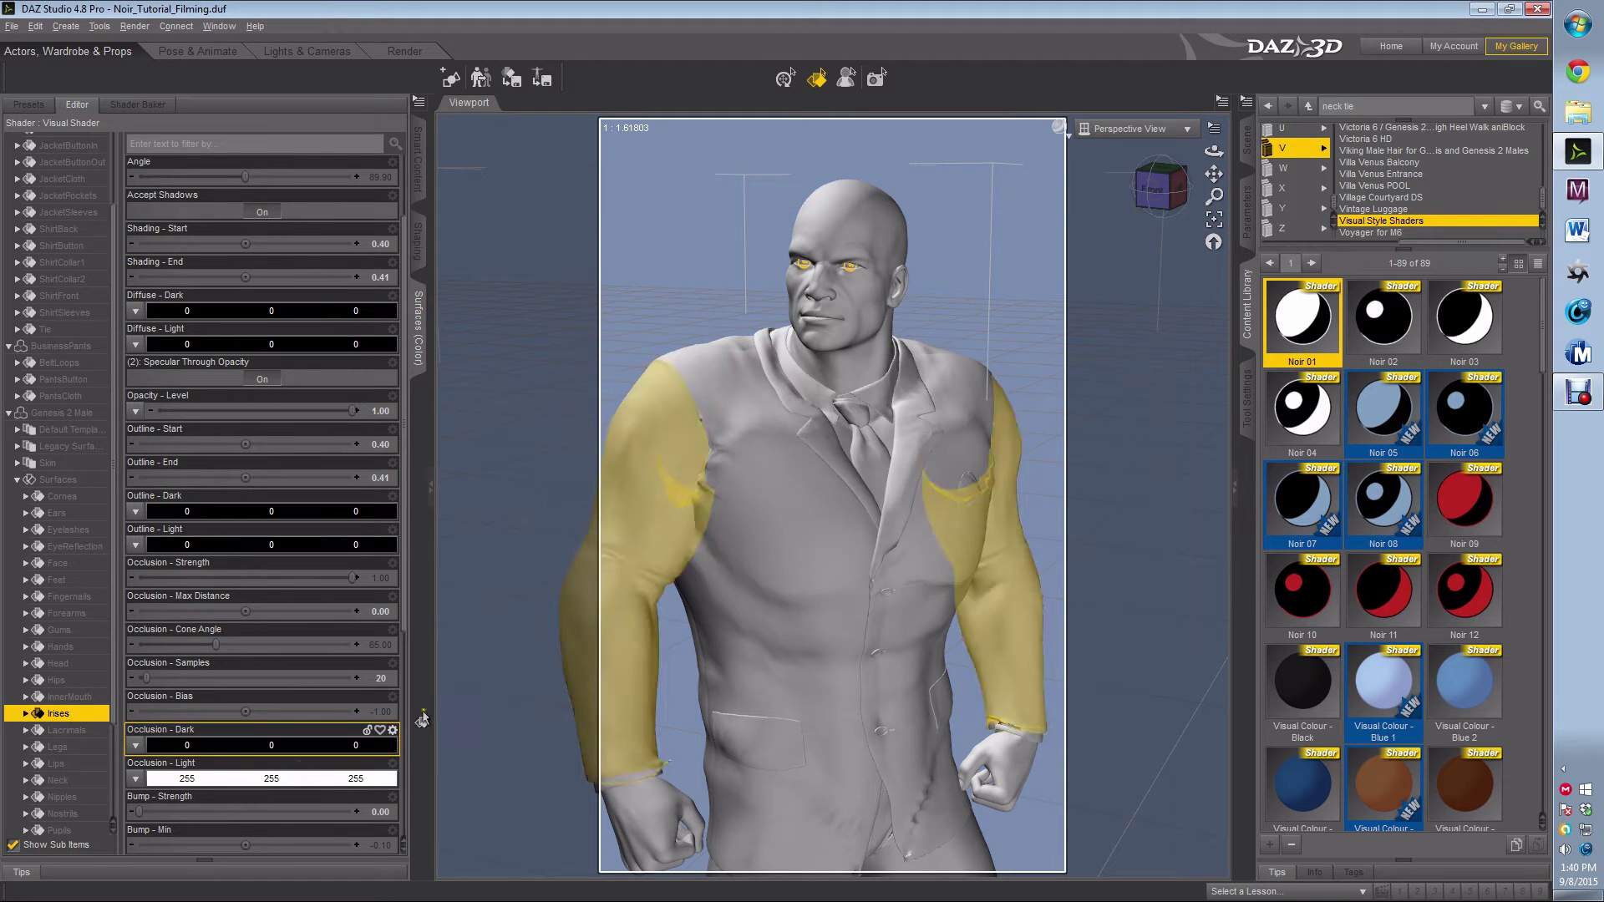
{"action": "left_click", "coordinate": [209, 786]}
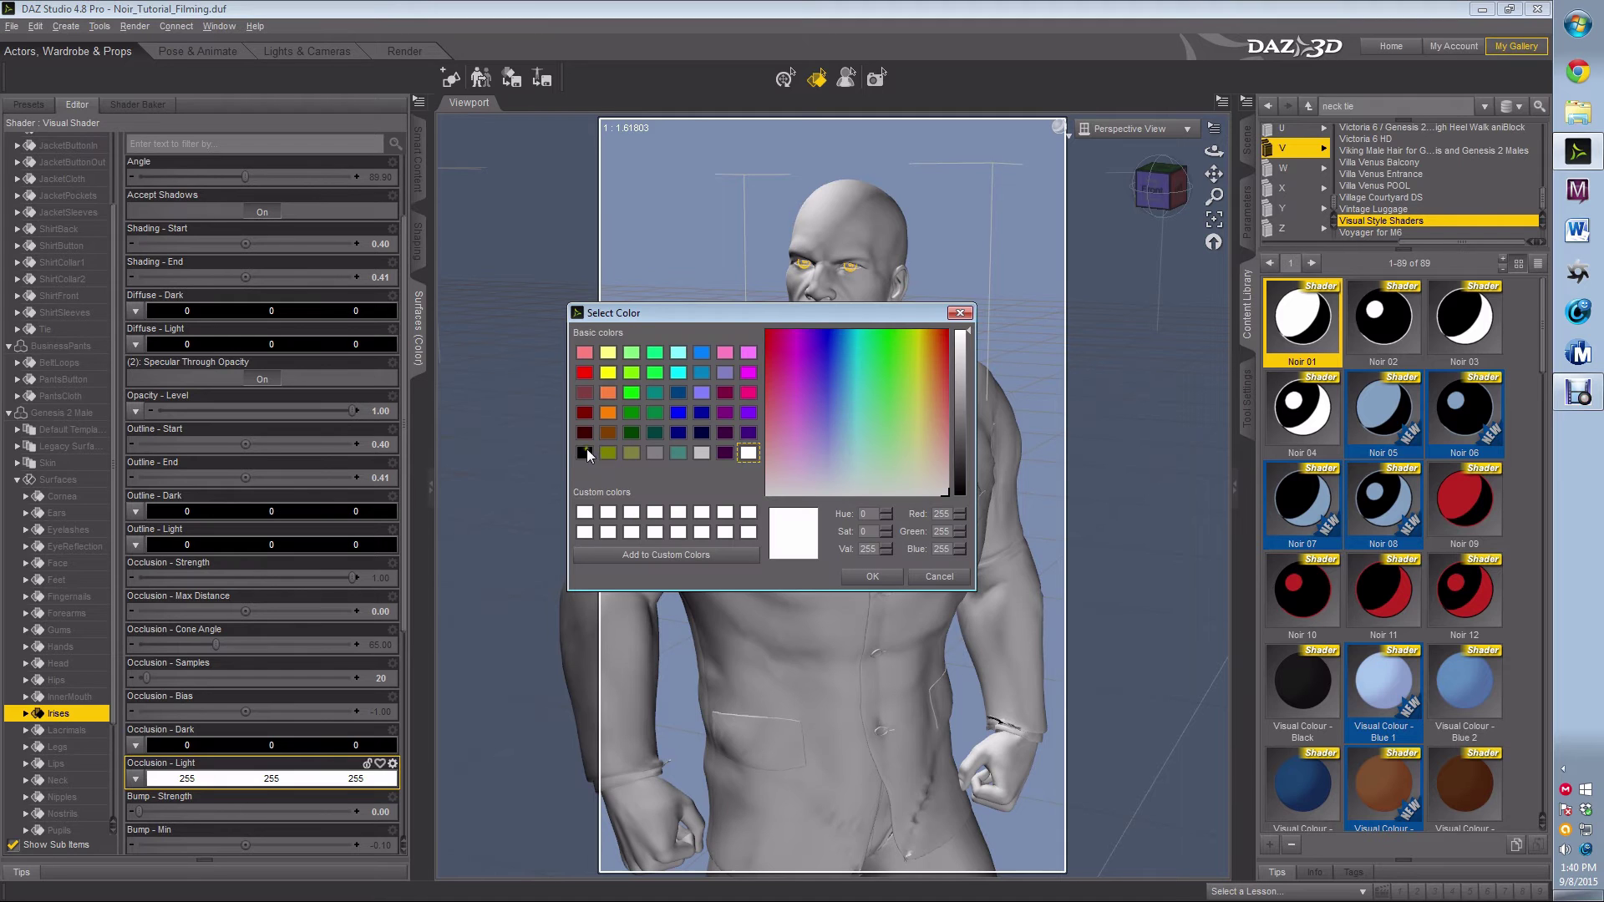
{"action": "left_click", "coordinate": [585, 453]}
{"action": "left_click", "coordinate": [876, 577]}
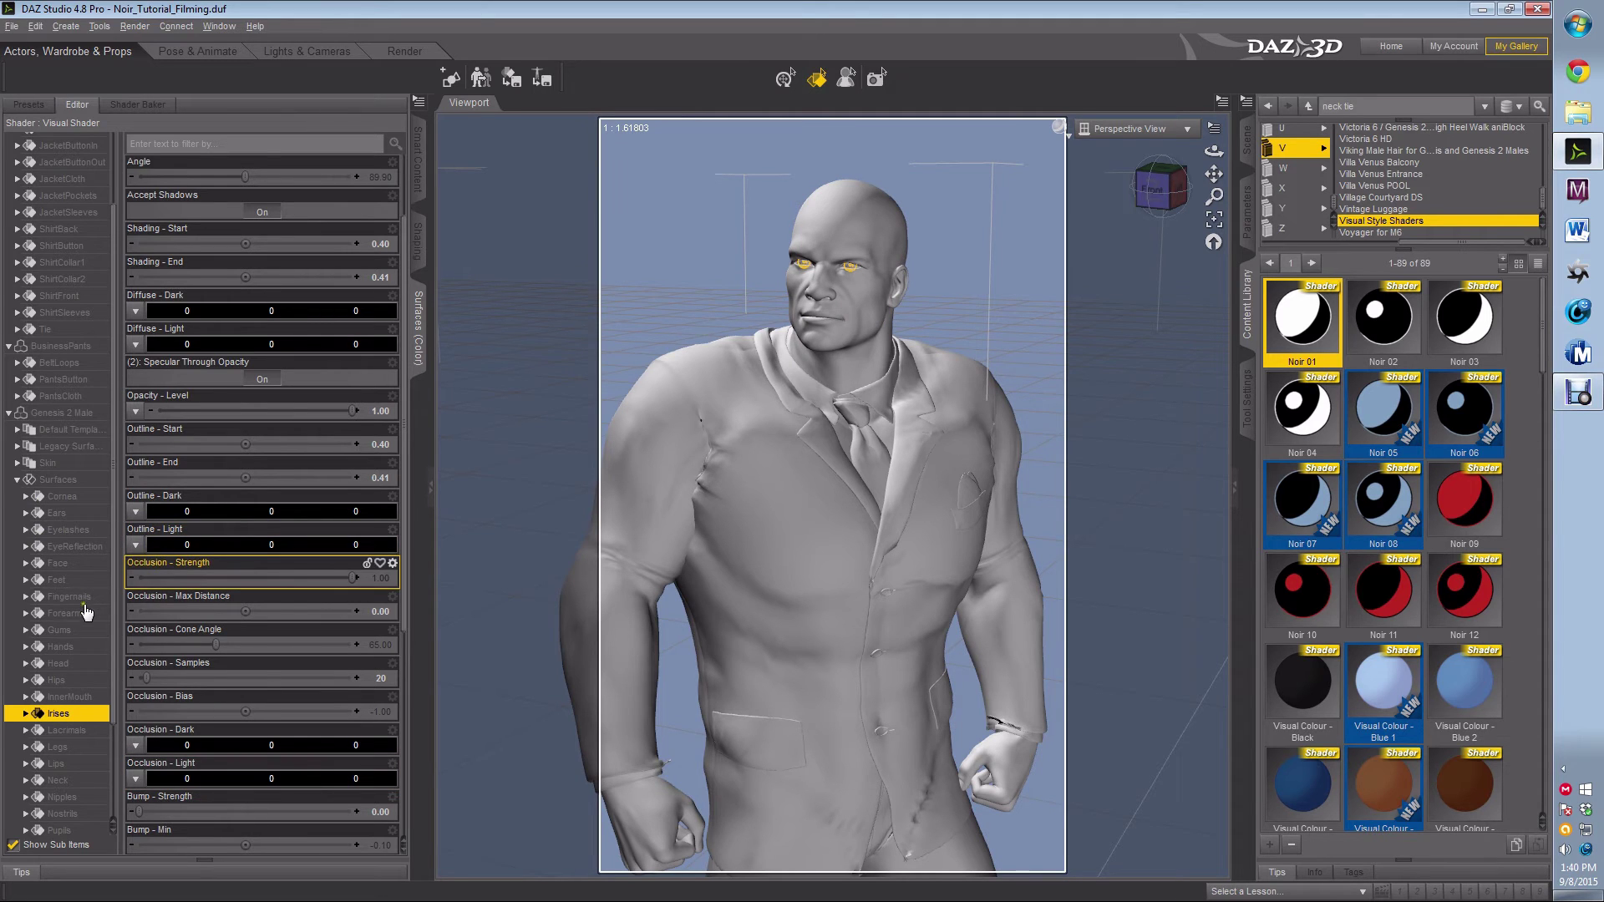
- Set the Pupils' Diffuse Dark and Outline Light colours to white (255, 255, 255)
{"action": "scroll", "coordinate": [81, 623], "scroll_direction": "down", "scroll_amount": 3}
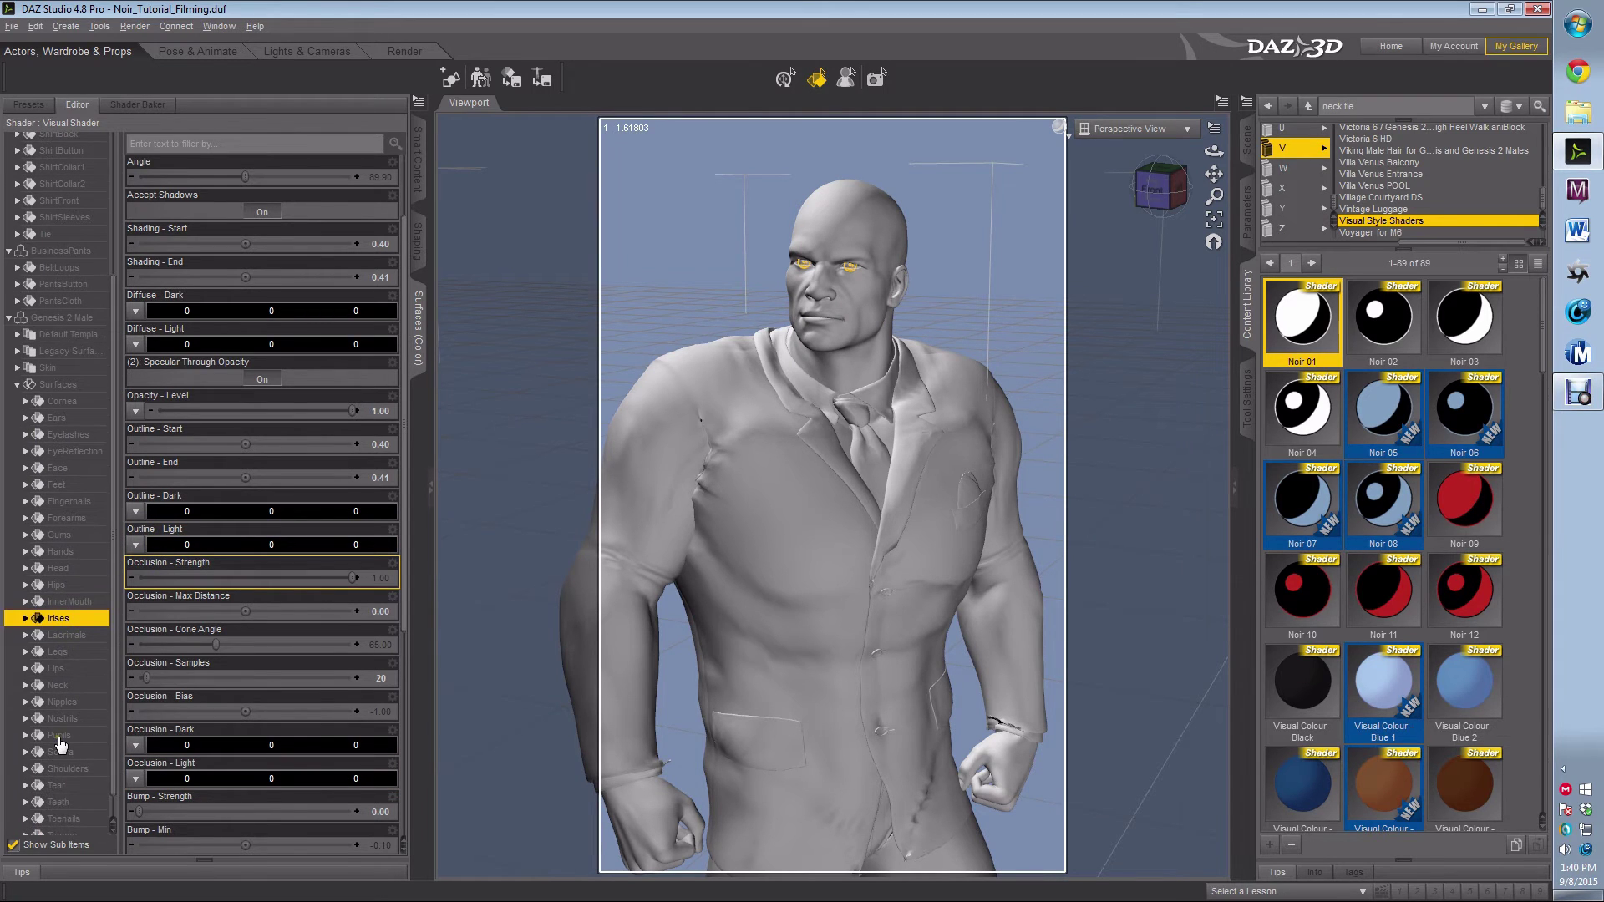
{"action": "left_click", "coordinate": [59, 737]}
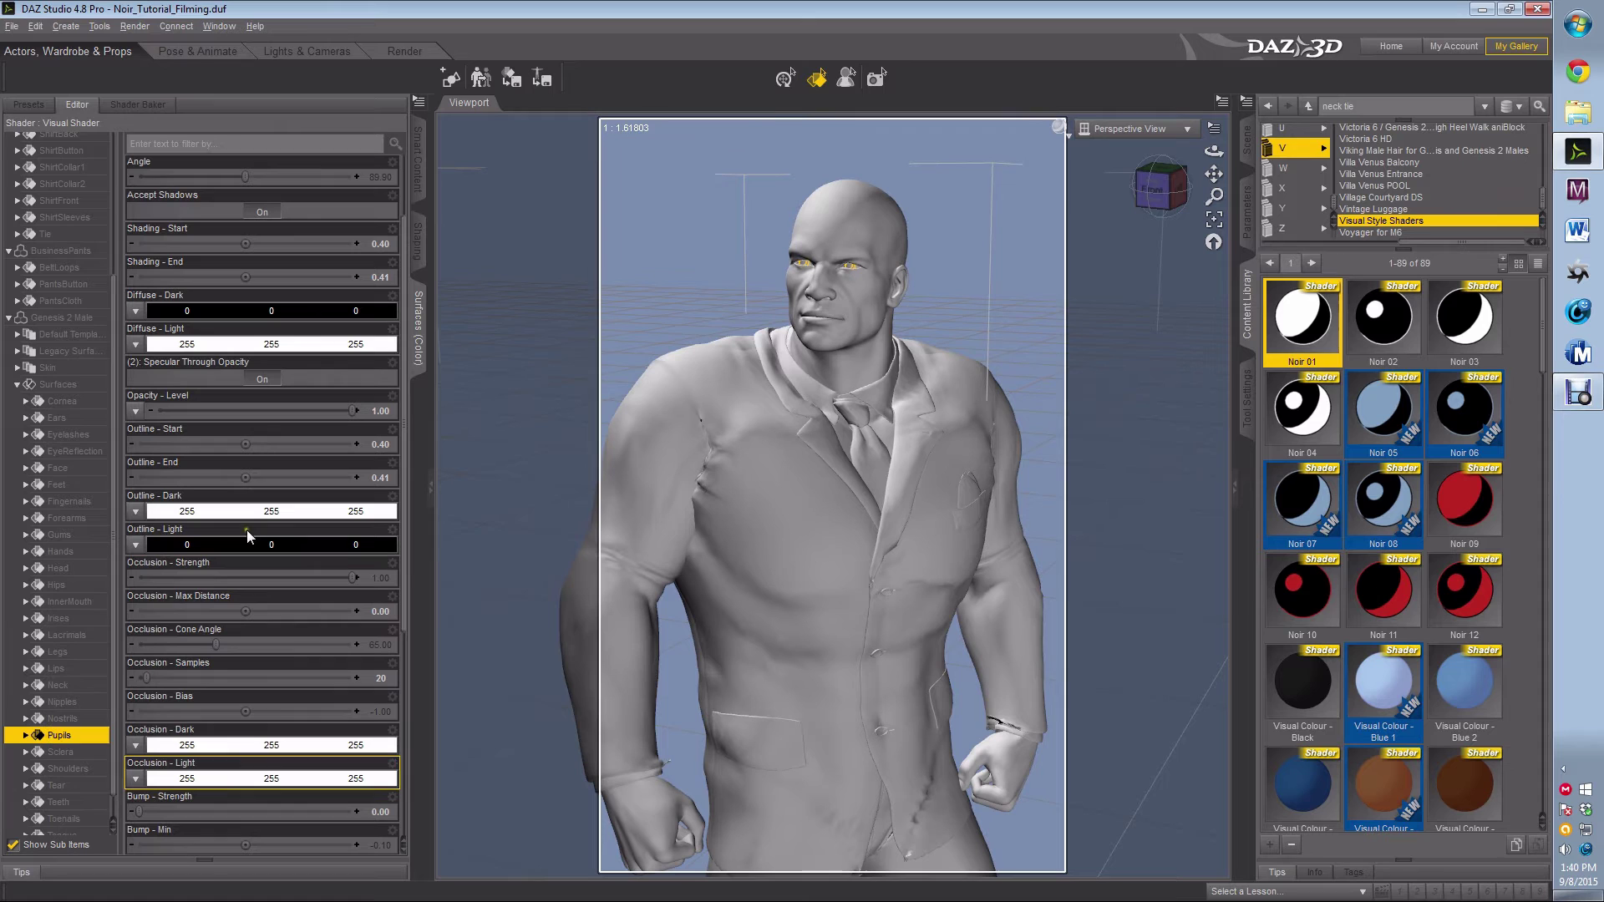
{"action": "left_click", "coordinate": [222, 312]}
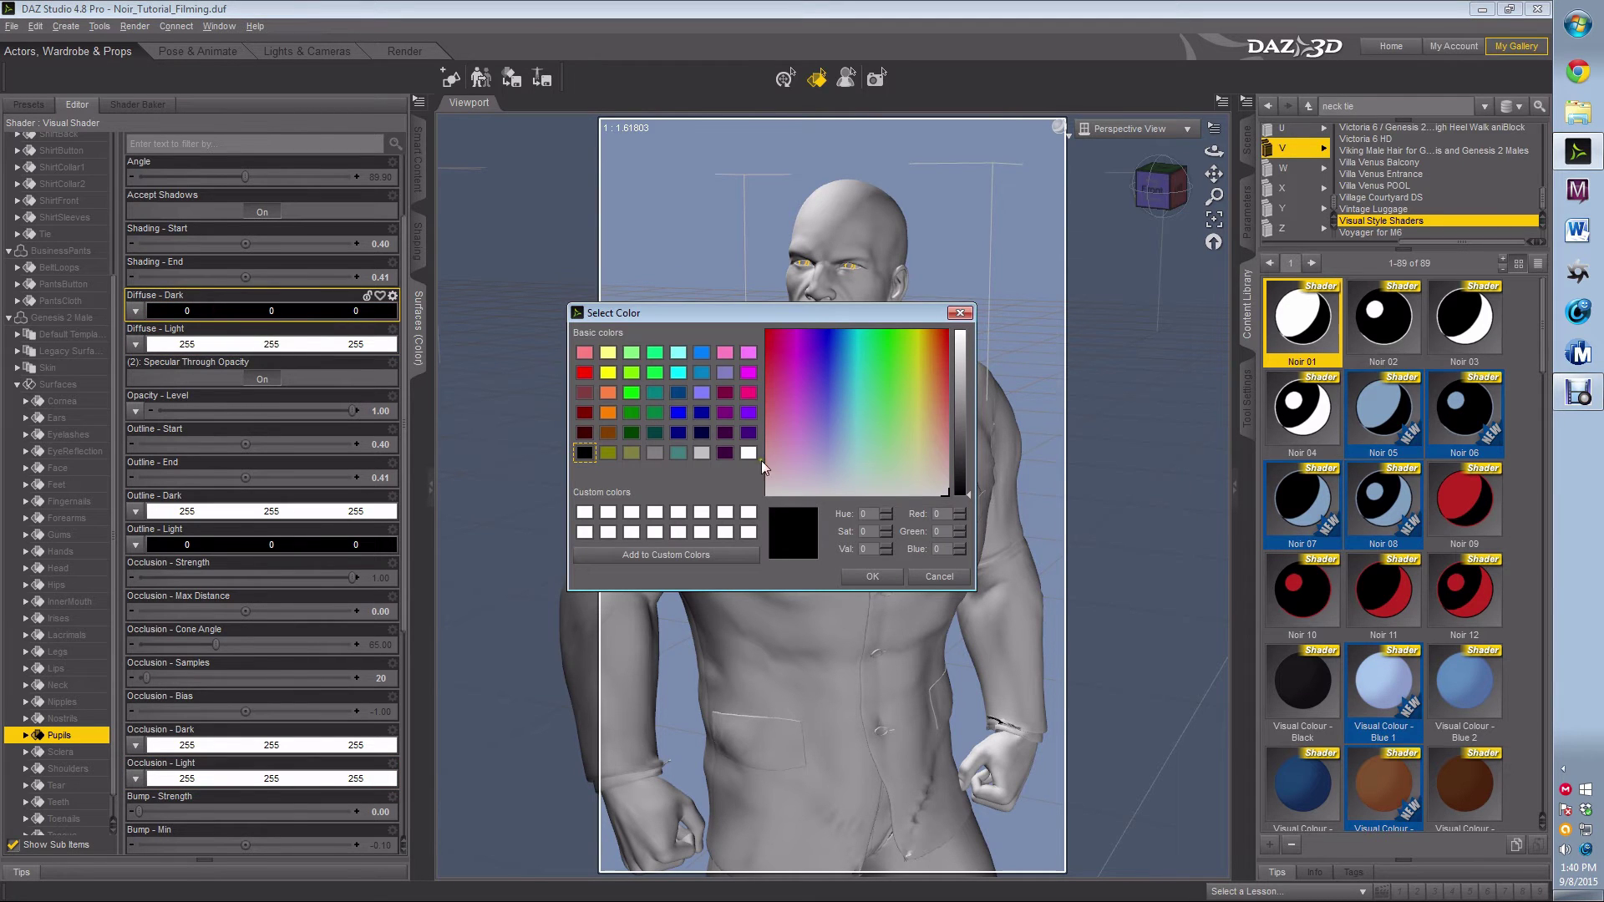
{"action": "left_click", "coordinate": [748, 454]}
{"action": "left_click", "coordinate": [888, 577]}
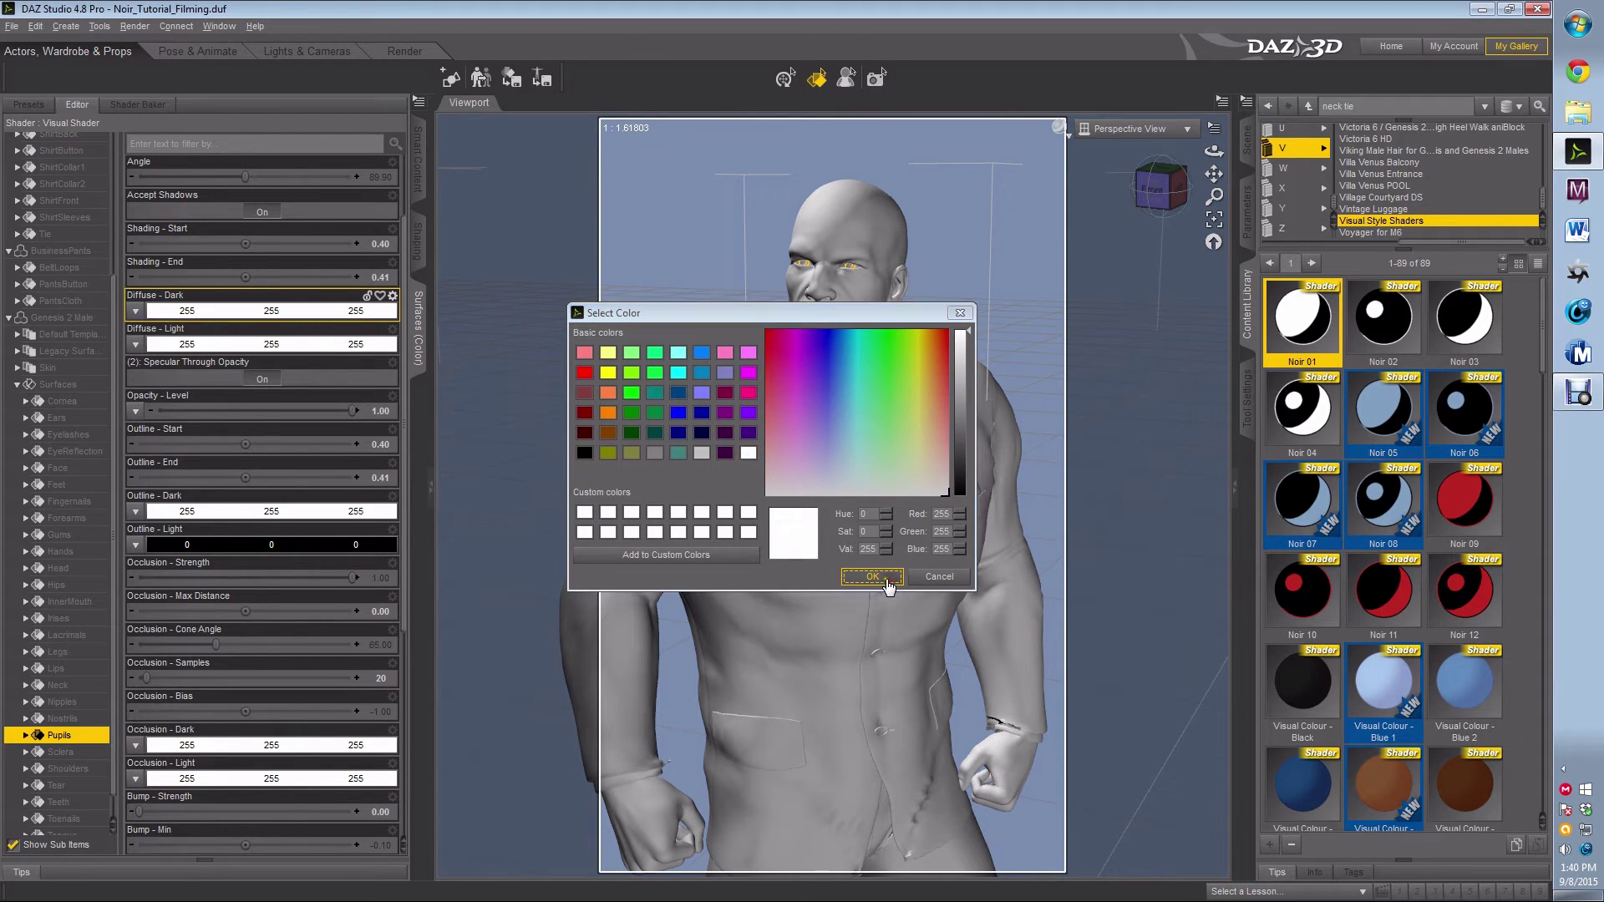
{"action": "left_click", "coordinate": [234, 544]}
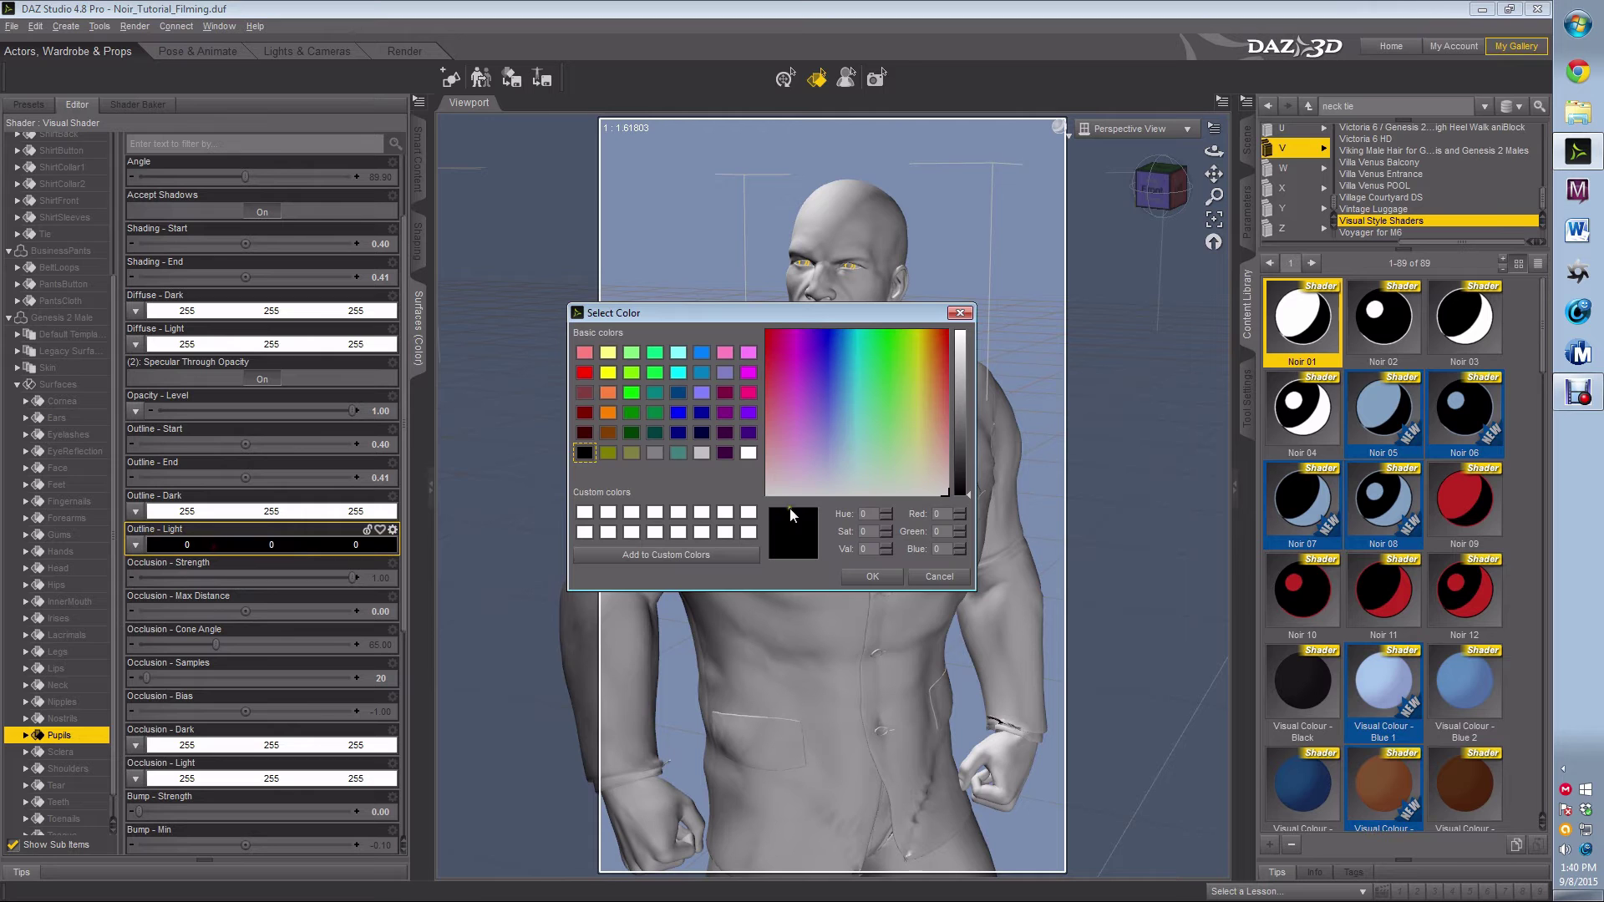
{"action": "left_click", "coordinate": [748, 454]}
{"action": "left_click", "coordinate": [877, 576]}
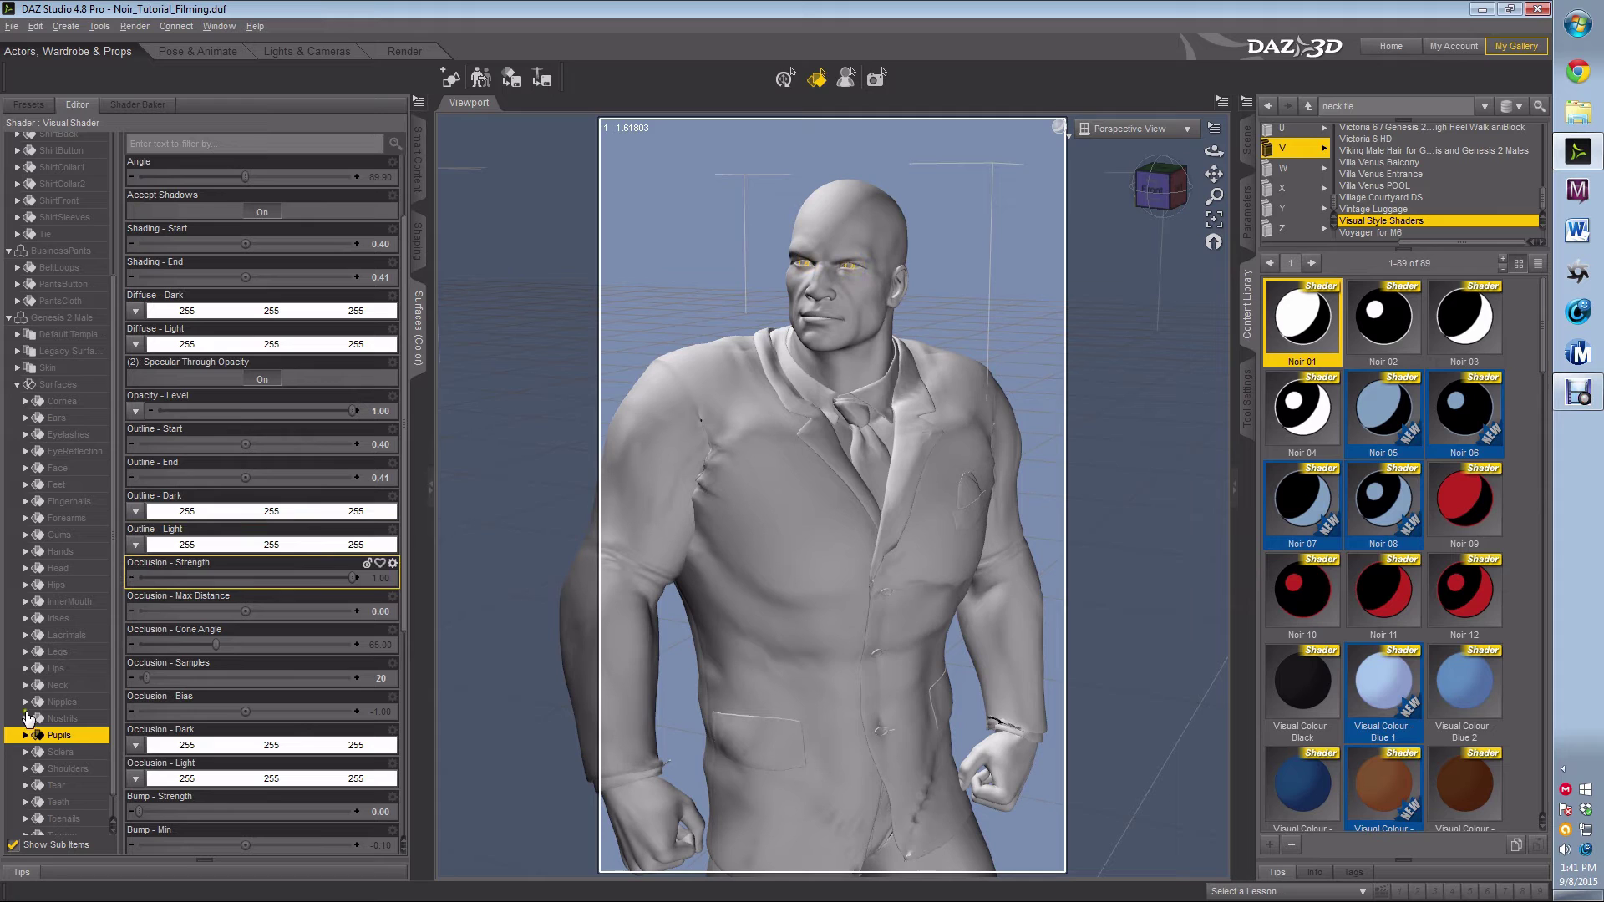
{"action": "scroll", "coordinate": [92, 743], "scroll_direction": "down", "scroll_amount": 1}
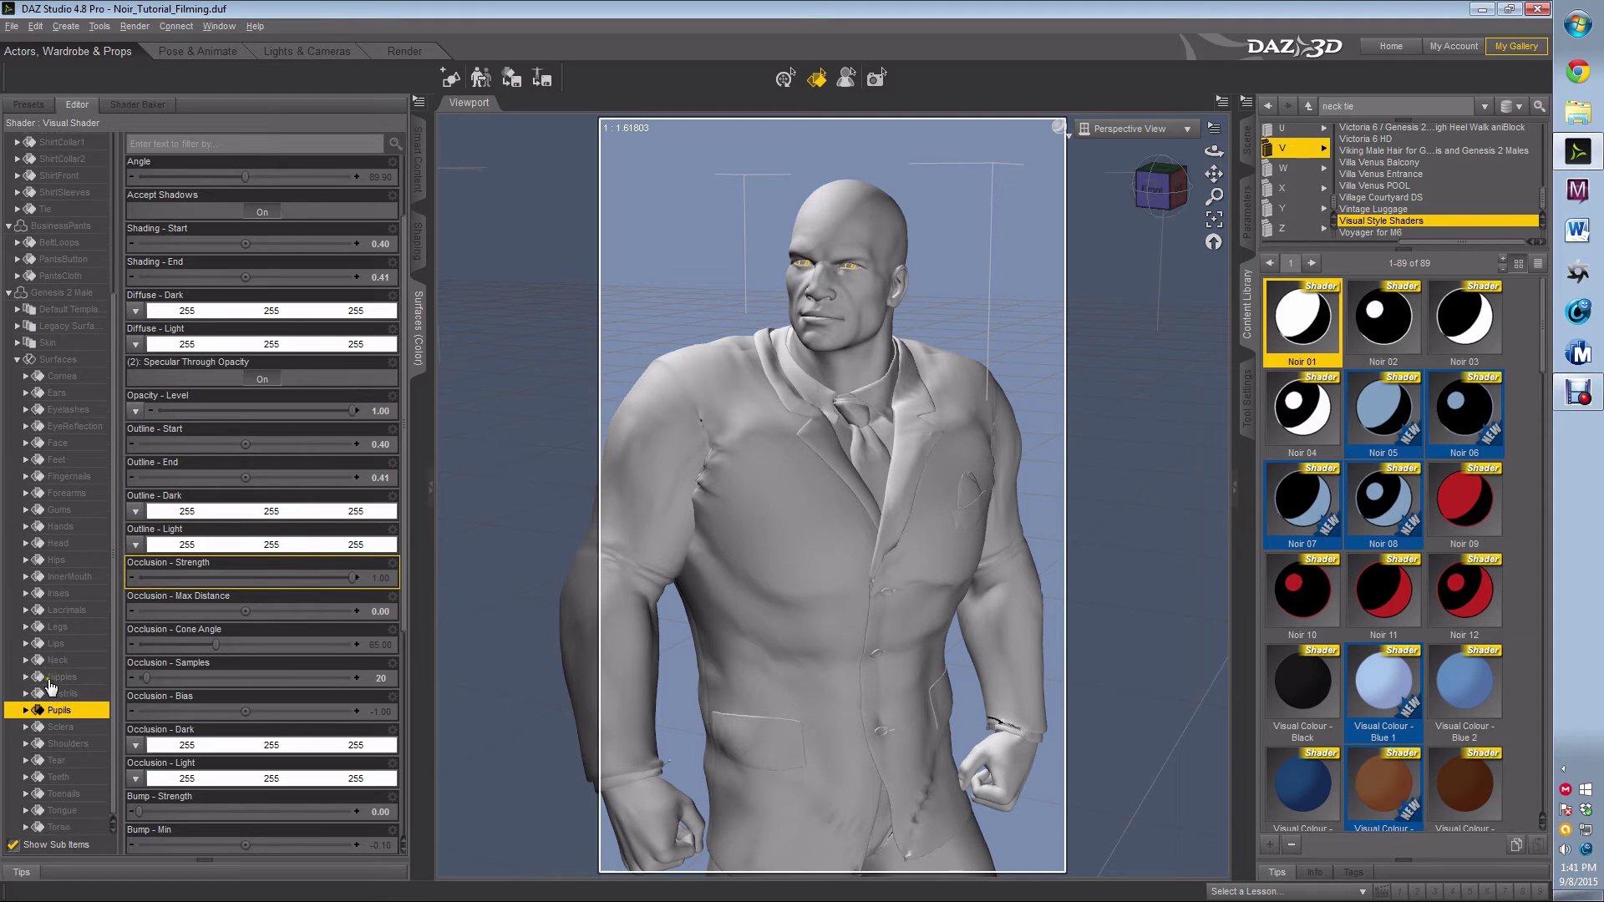
- Set the Sclera's Diffuse Dark and Outline Light colours to white (255, 255, 255)
{"action": "left_click", "coordinate": [72, 728]}
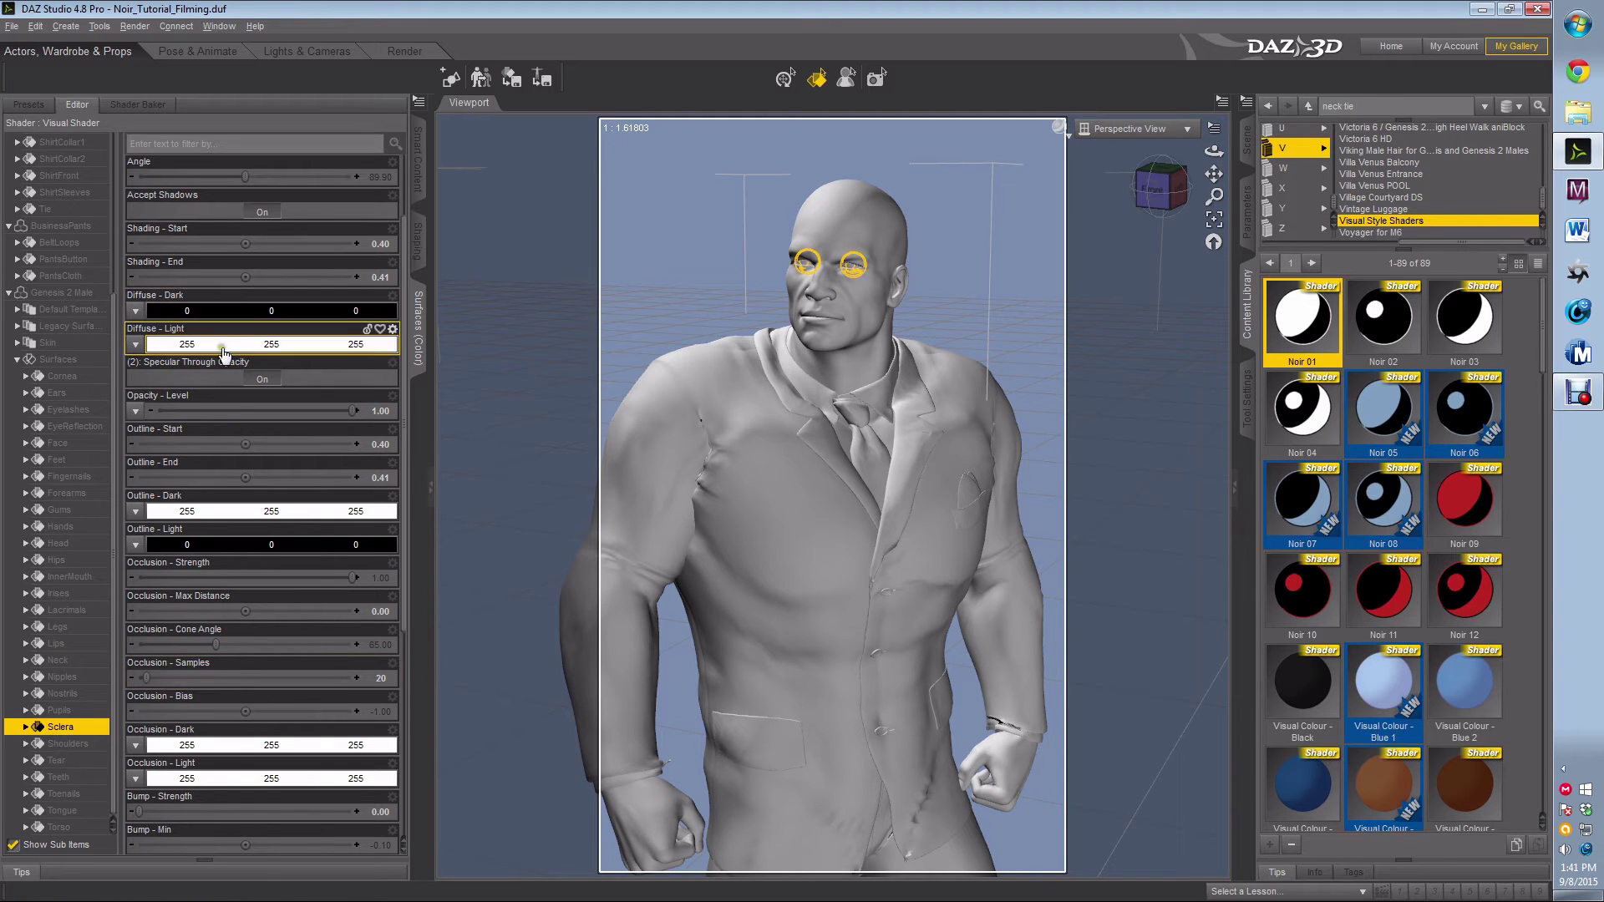
{"action": "left_click", "coordinate": [244, 313]}
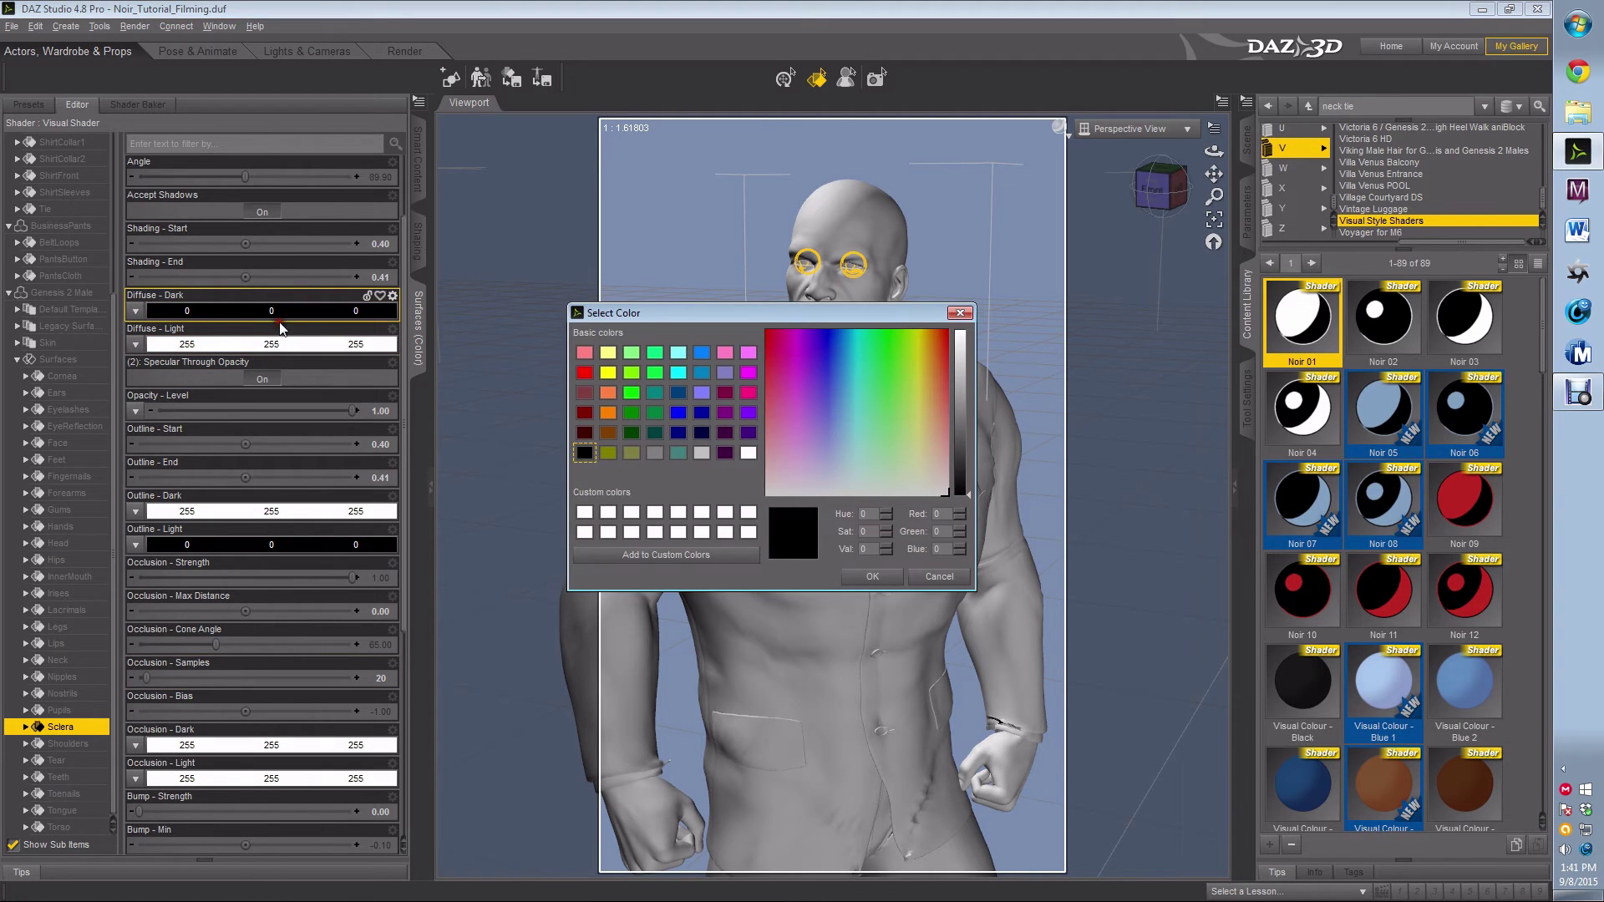
{"action": "left_click", "coordinate": [748, 453]}
{"action": "left_click", "coordinate": [872, 577]}
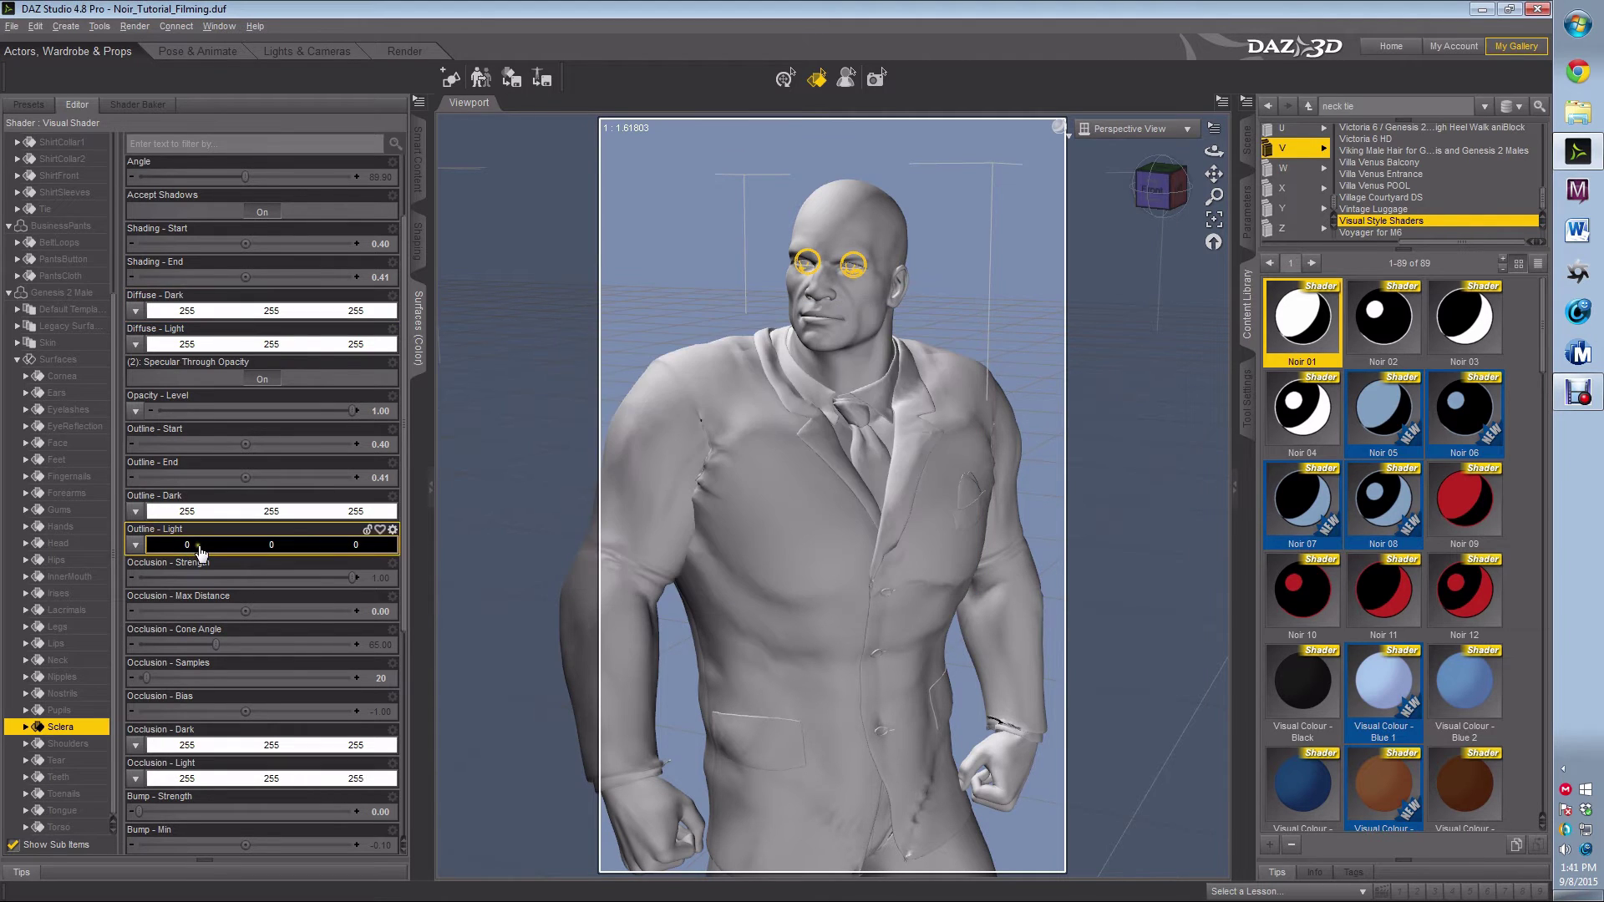
{"action": "left_click", "coordinate": [199, 548]}
{"action": "left_click", "coordinate": [749, 453]}
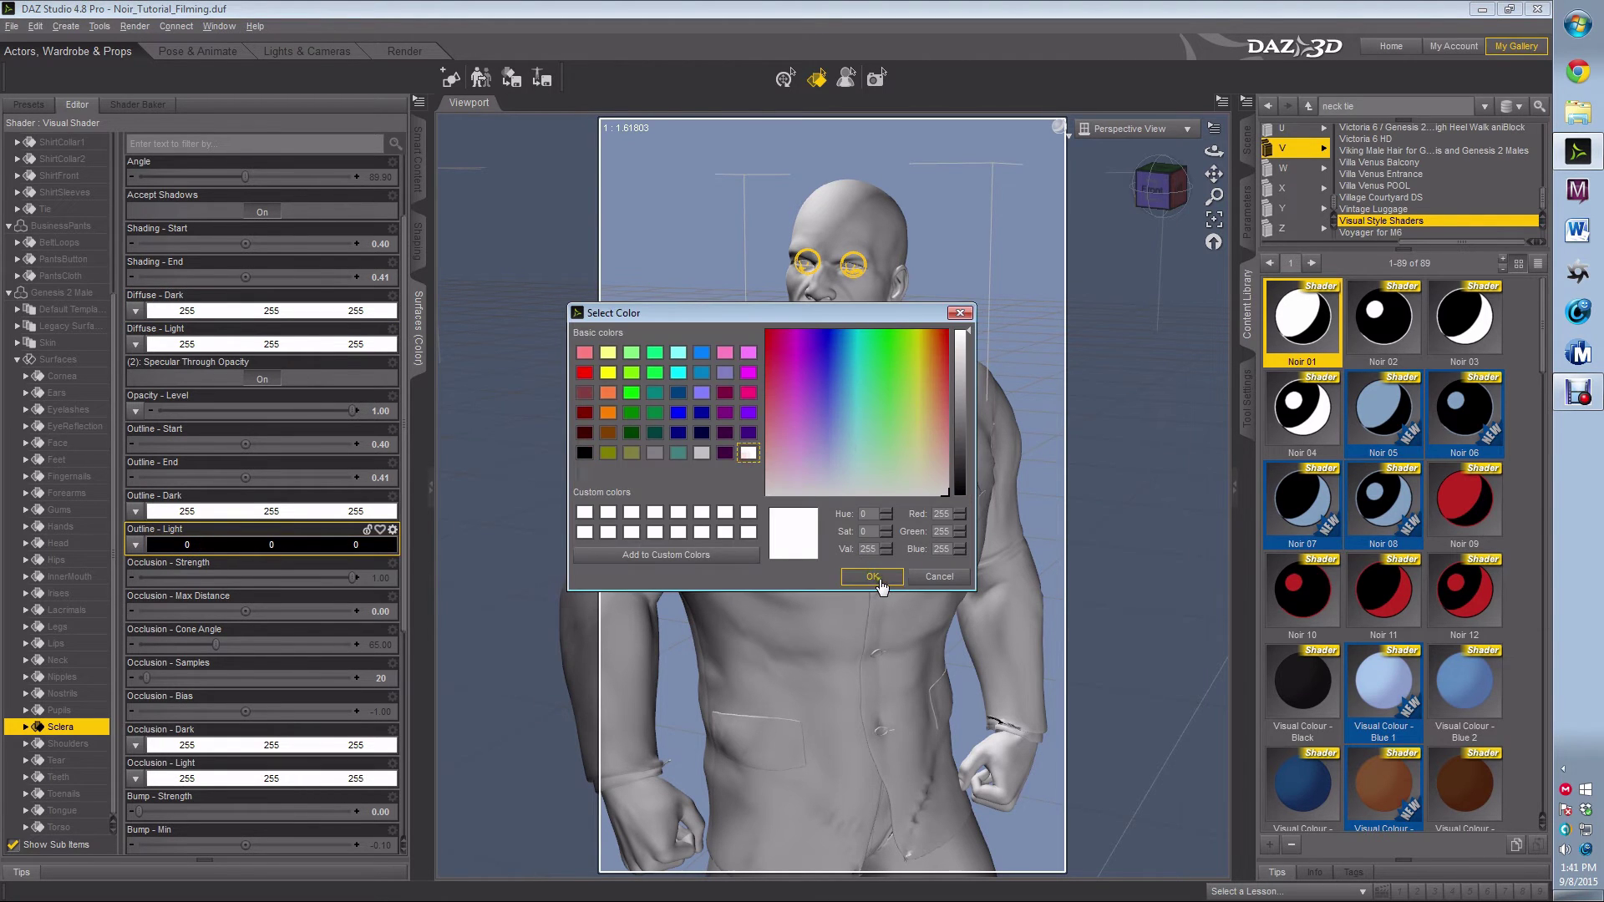
{"action": "left_click", "coordinate": [877, 582]}
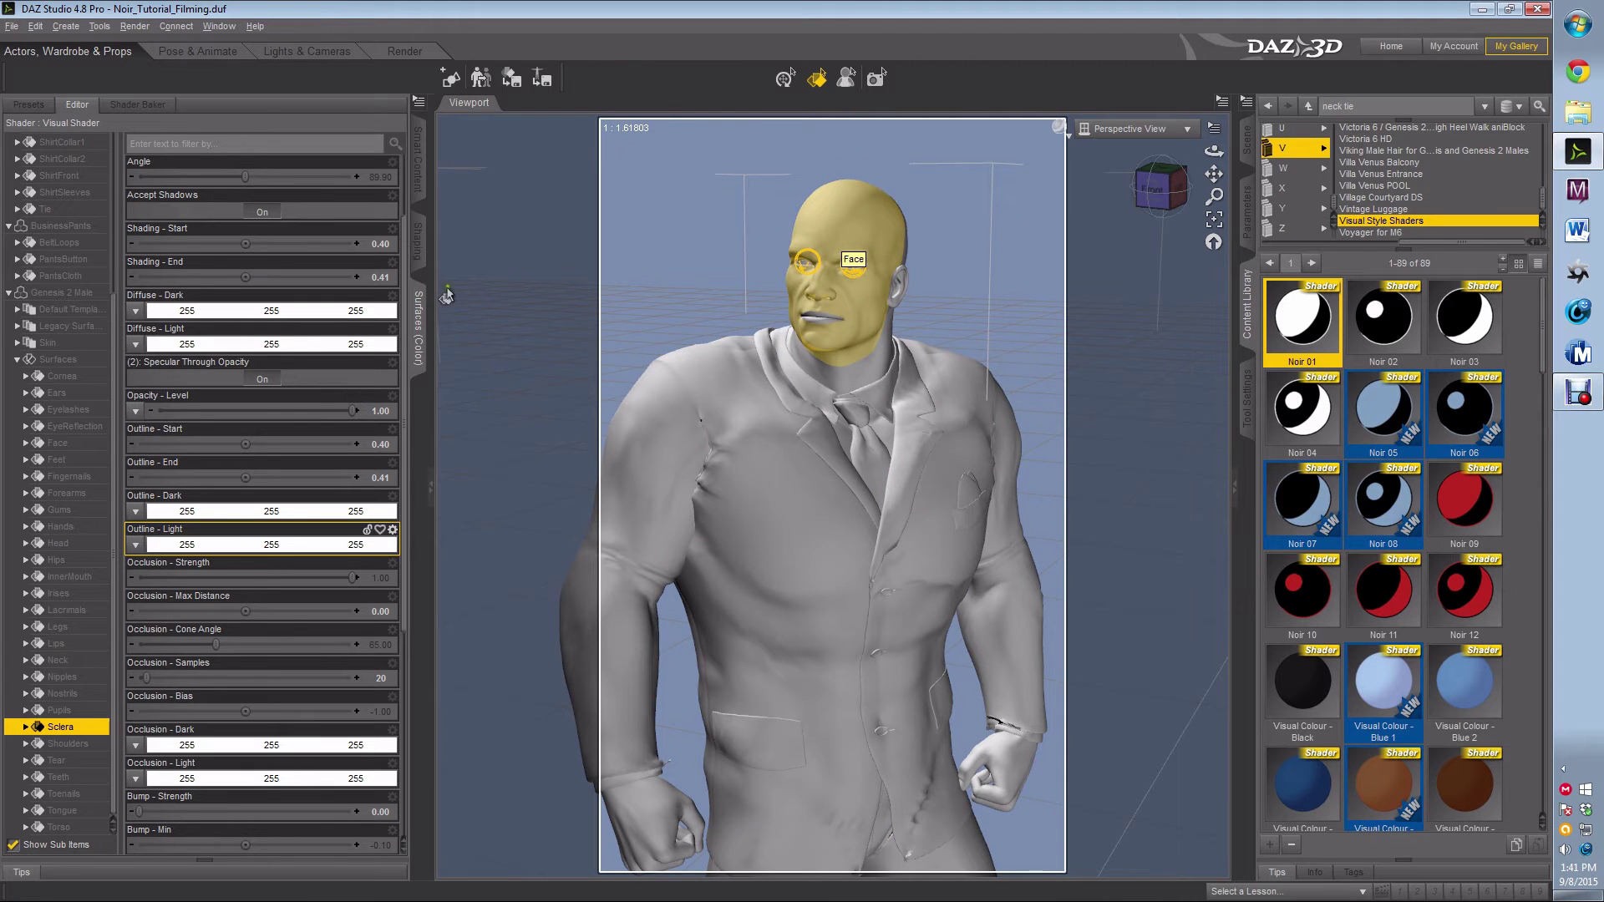
{"action": "left_click", "coordinate": [47, 343]}
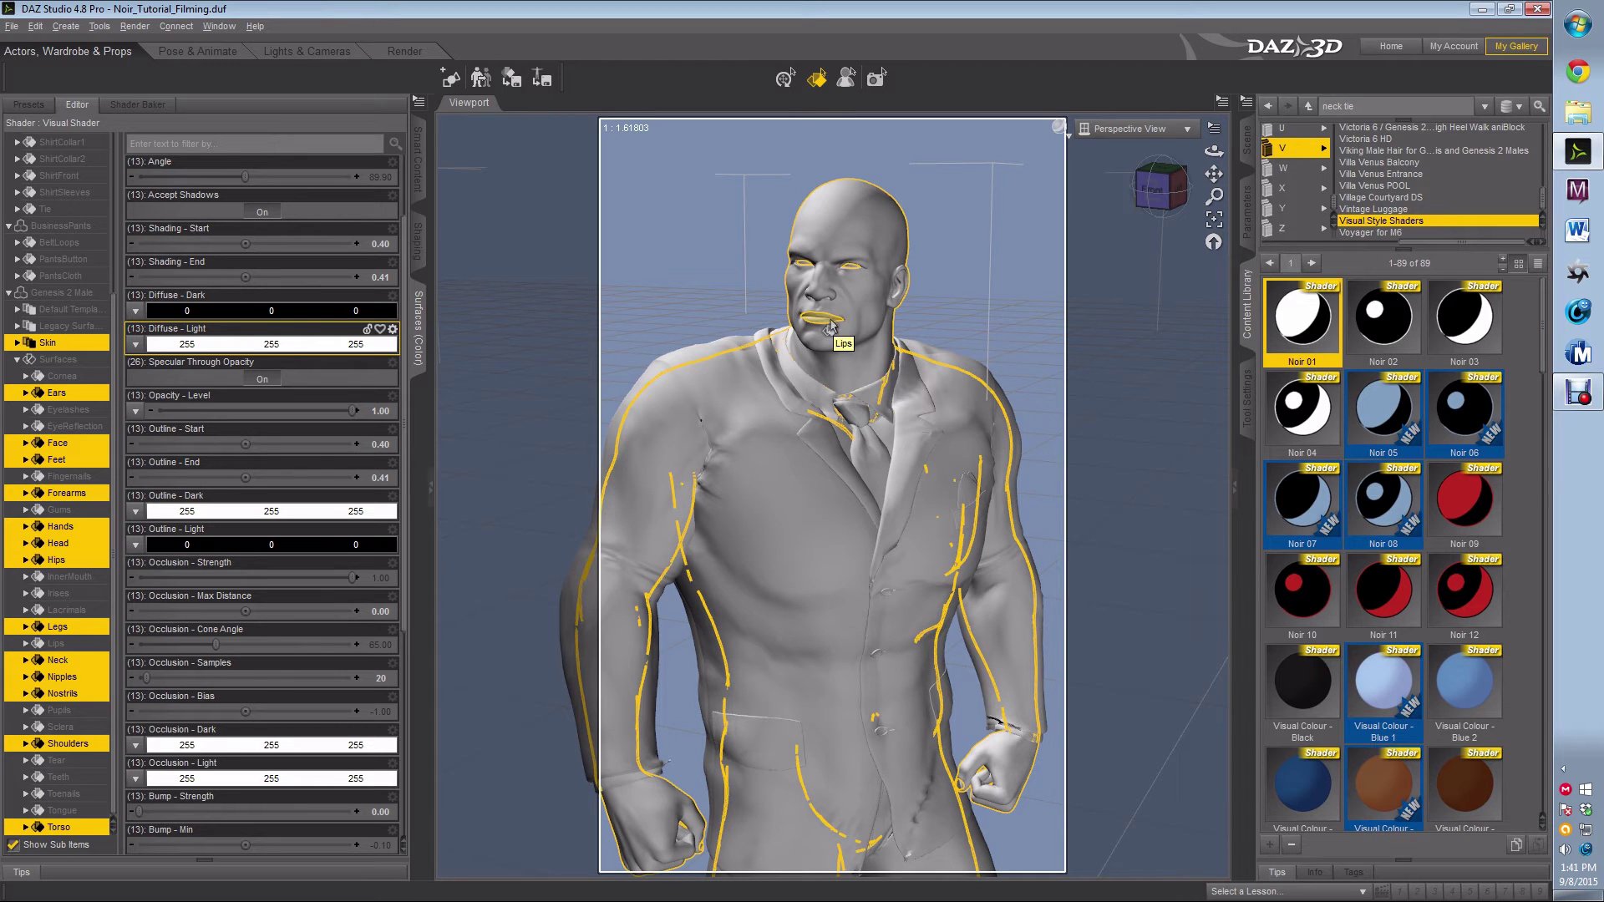
- Add Lips and Fingernails to the Skin group selection, totalling 15 surfaces
{"action": "left_click", "coordinate": [832, 325], "text": "ctrl"}
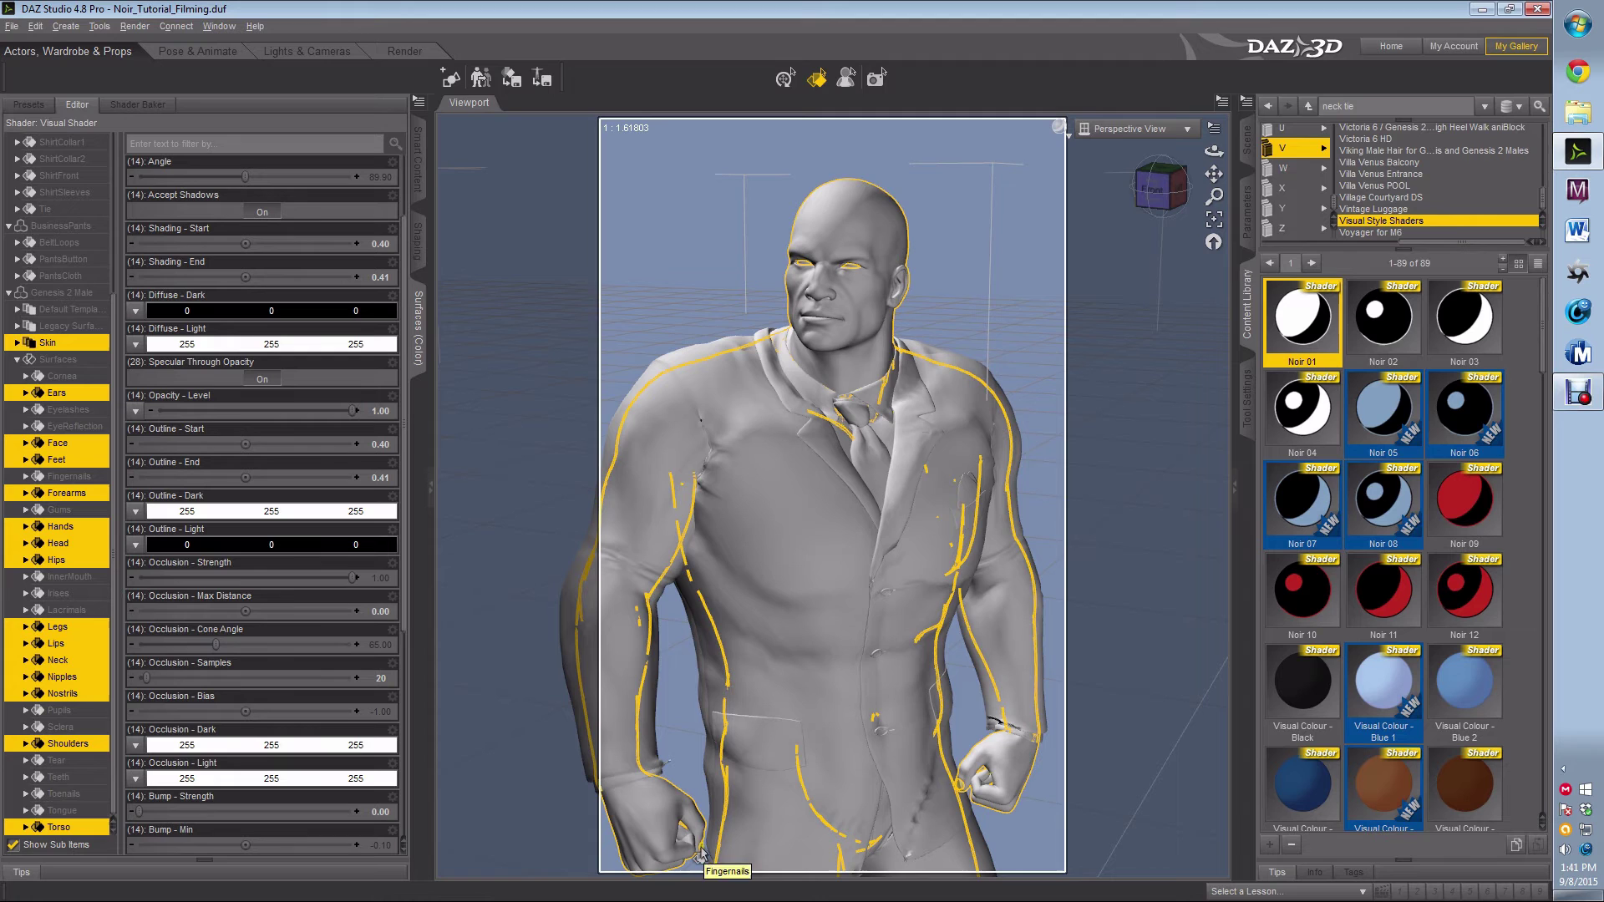
{"action": "left_click", "coordinate": [701, 851], "text": "ctrl"}
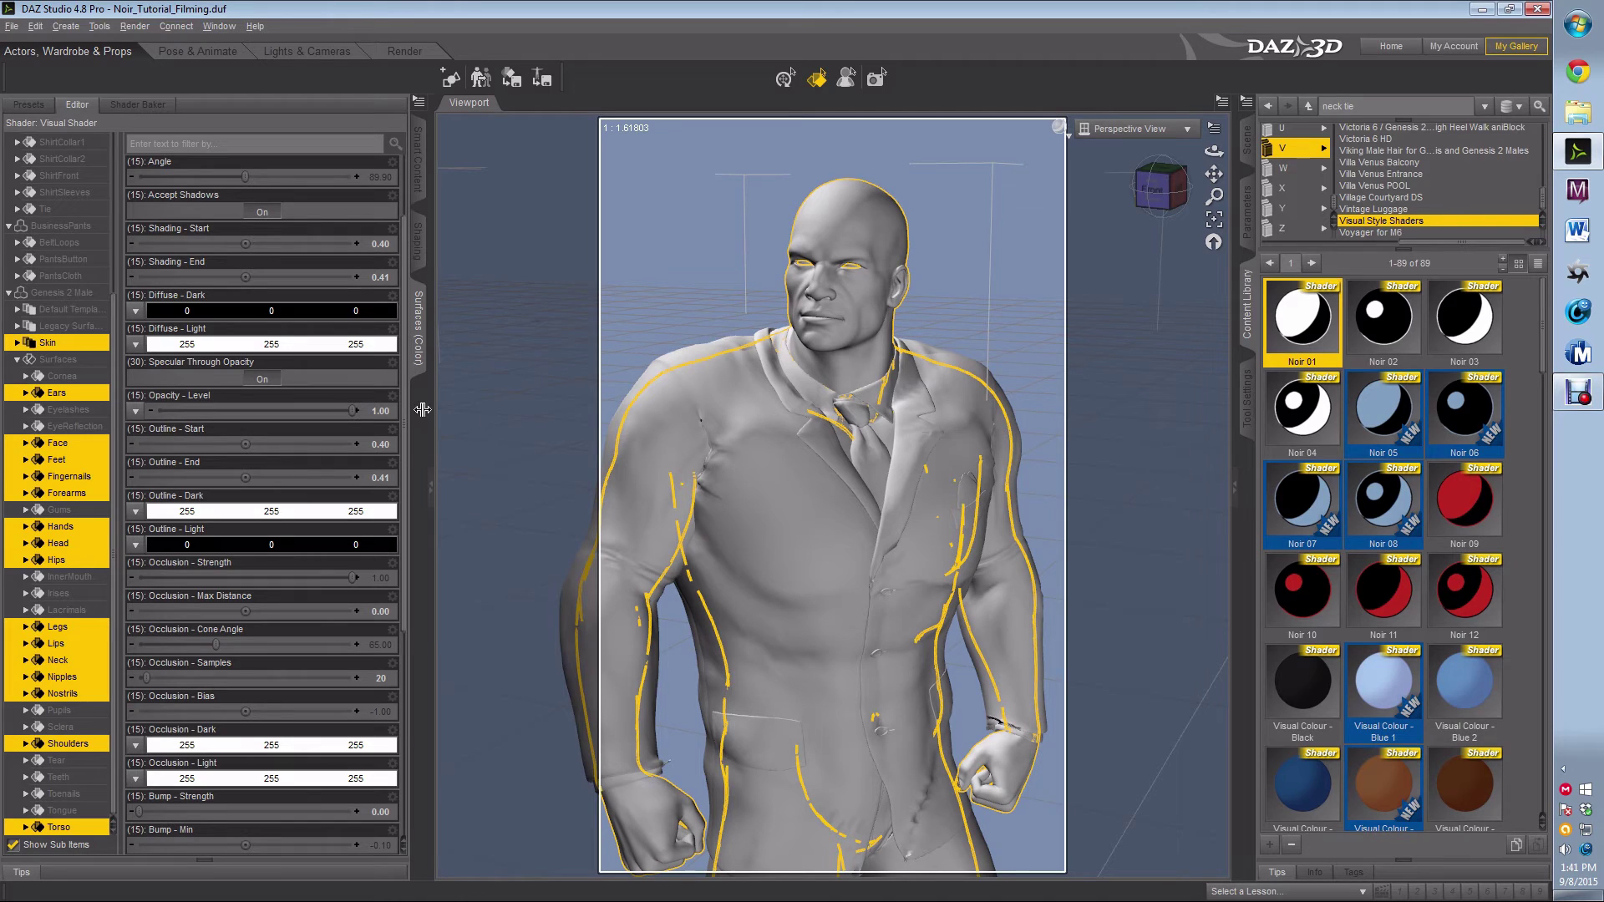
- Set the skin surfaces' Outline Dark and Occlusion Dark colours to black (0, 0, 0)
{"action": "left_click", "coordinate": [242, 516]}
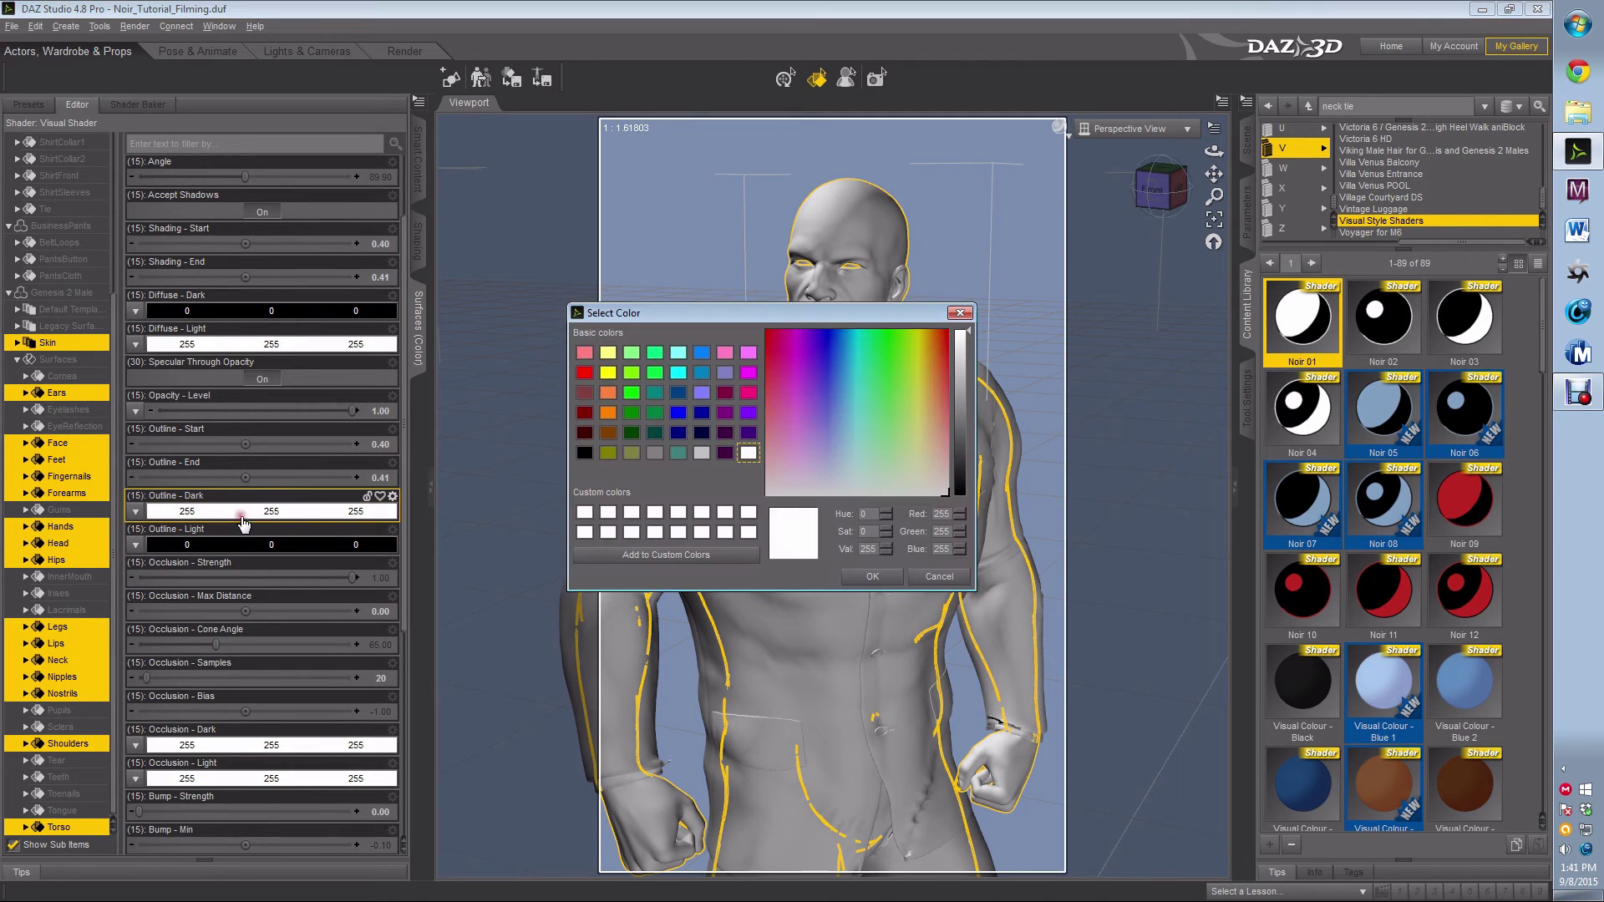
{"action": "left_click", "coordinate": [585, 453]}
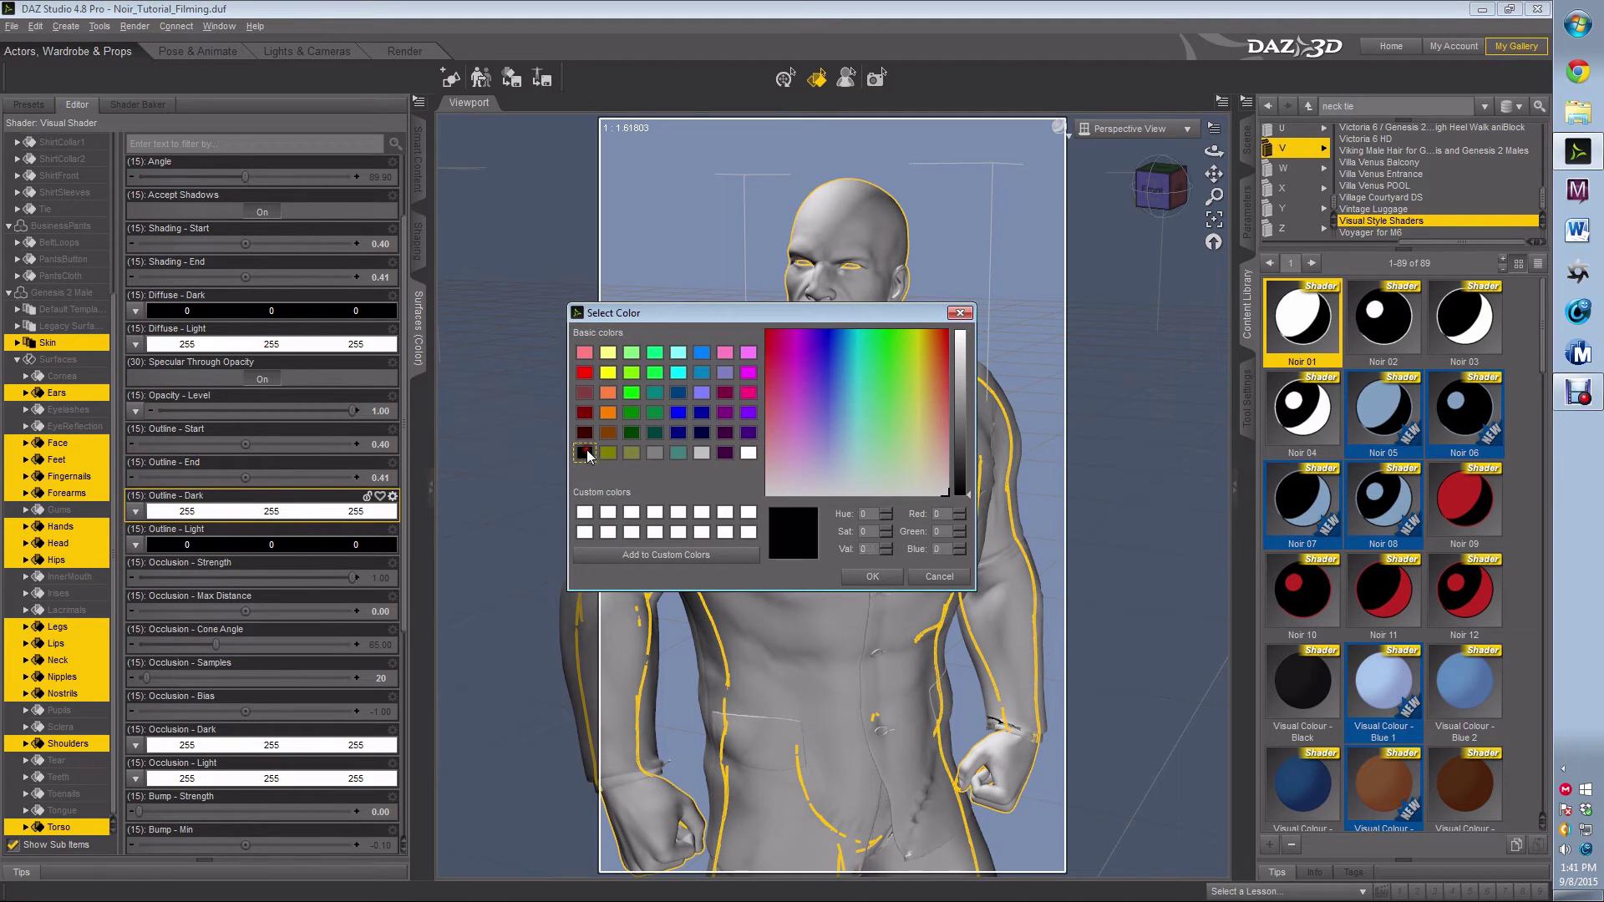
{"action": "left_click", "coordinate": [872, 576]}
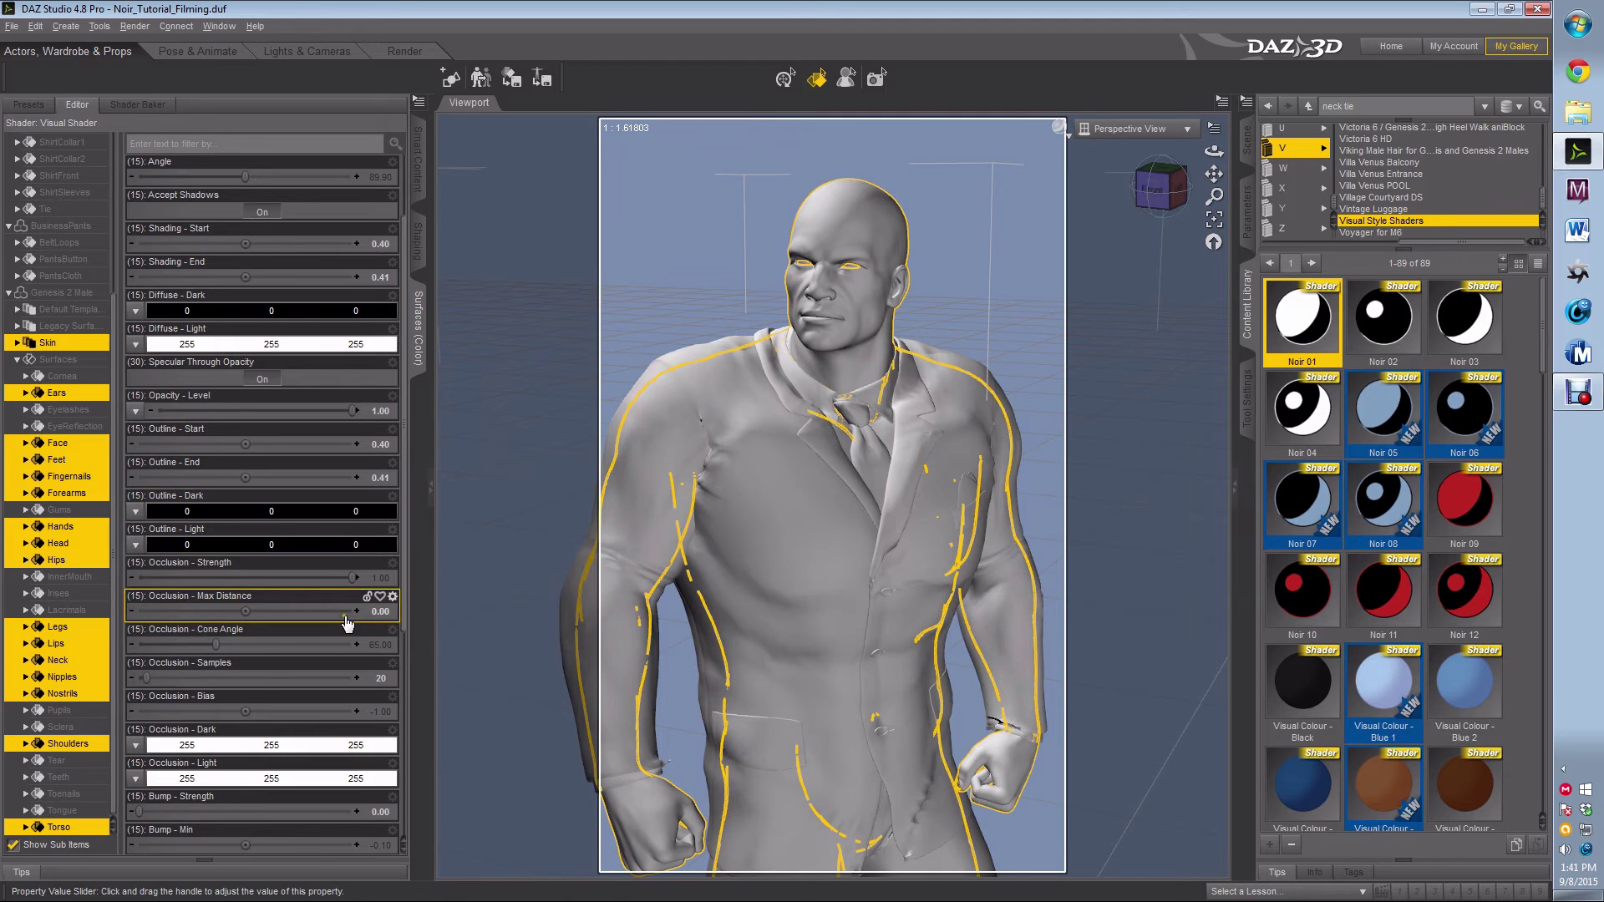
{"action": "scroll", "coordinate": [348, 624], "scroll_direction": "down", "scroll_amount": 3}
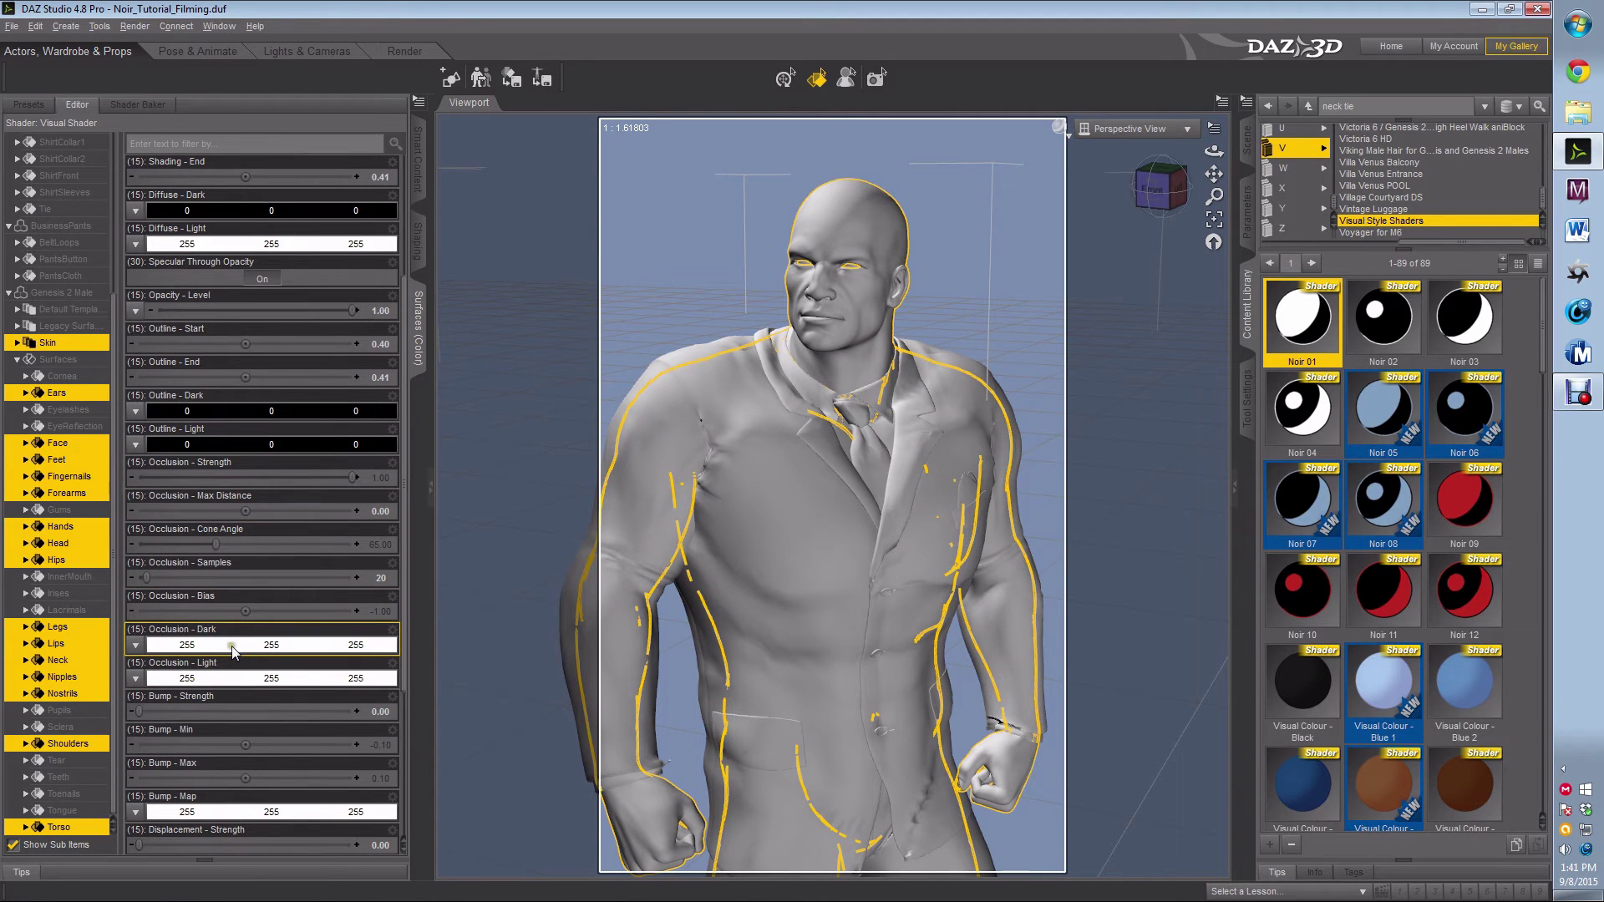
{"action": "left_click", "coordinate": [233, 648]}
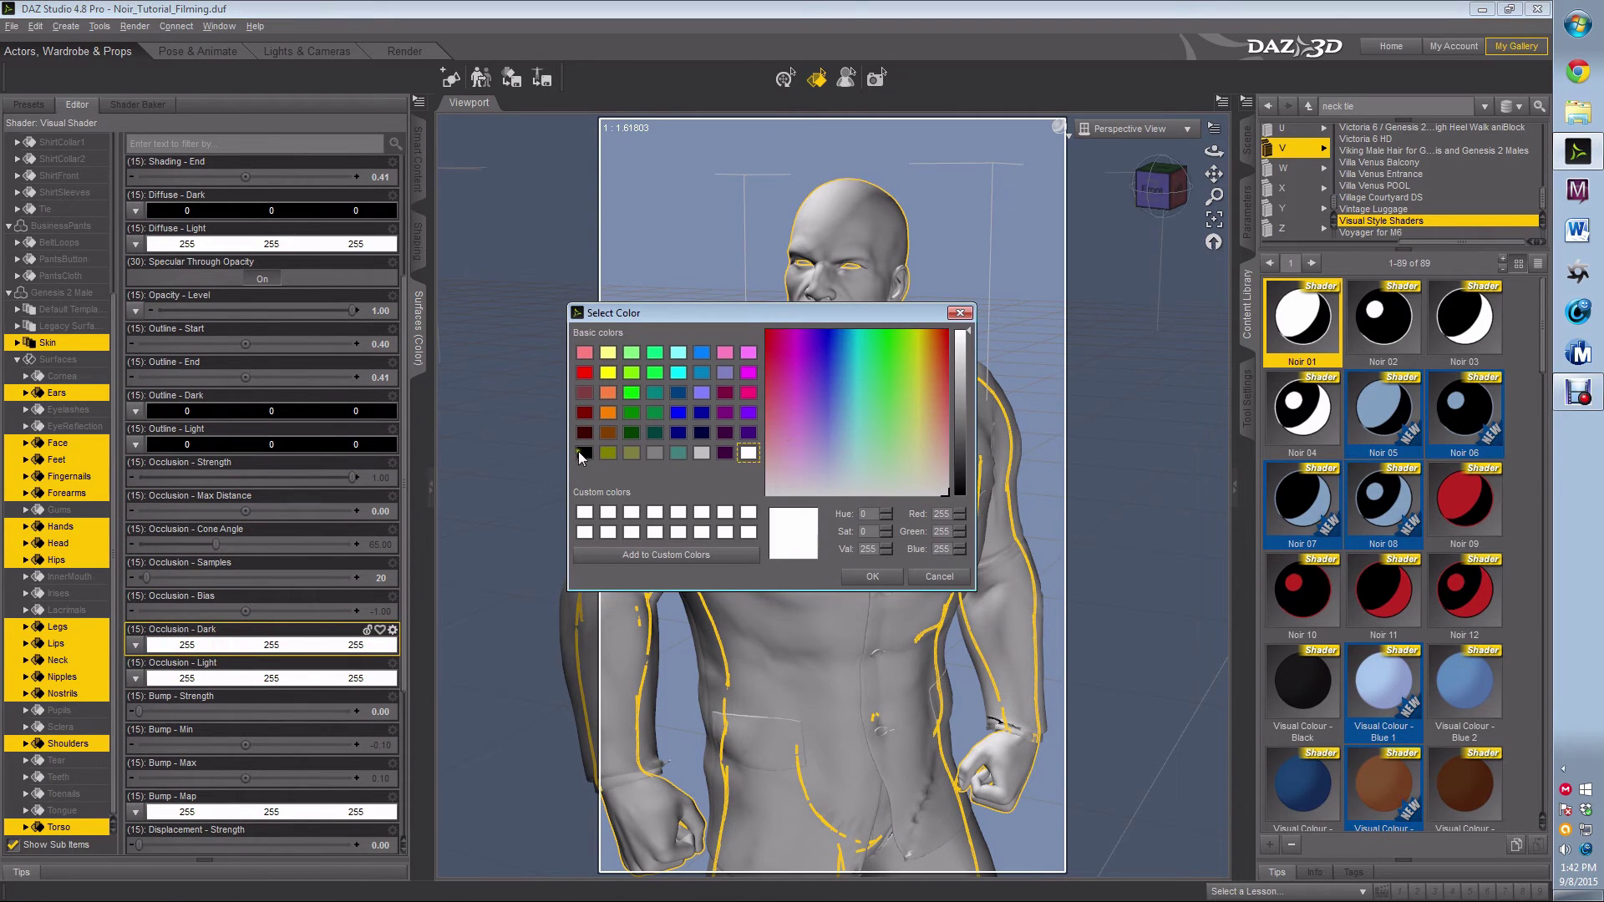
{"action": "left_click", "coordinate": [583, 454]}
{"action": "left_click", "coordinate": [874, 577]}
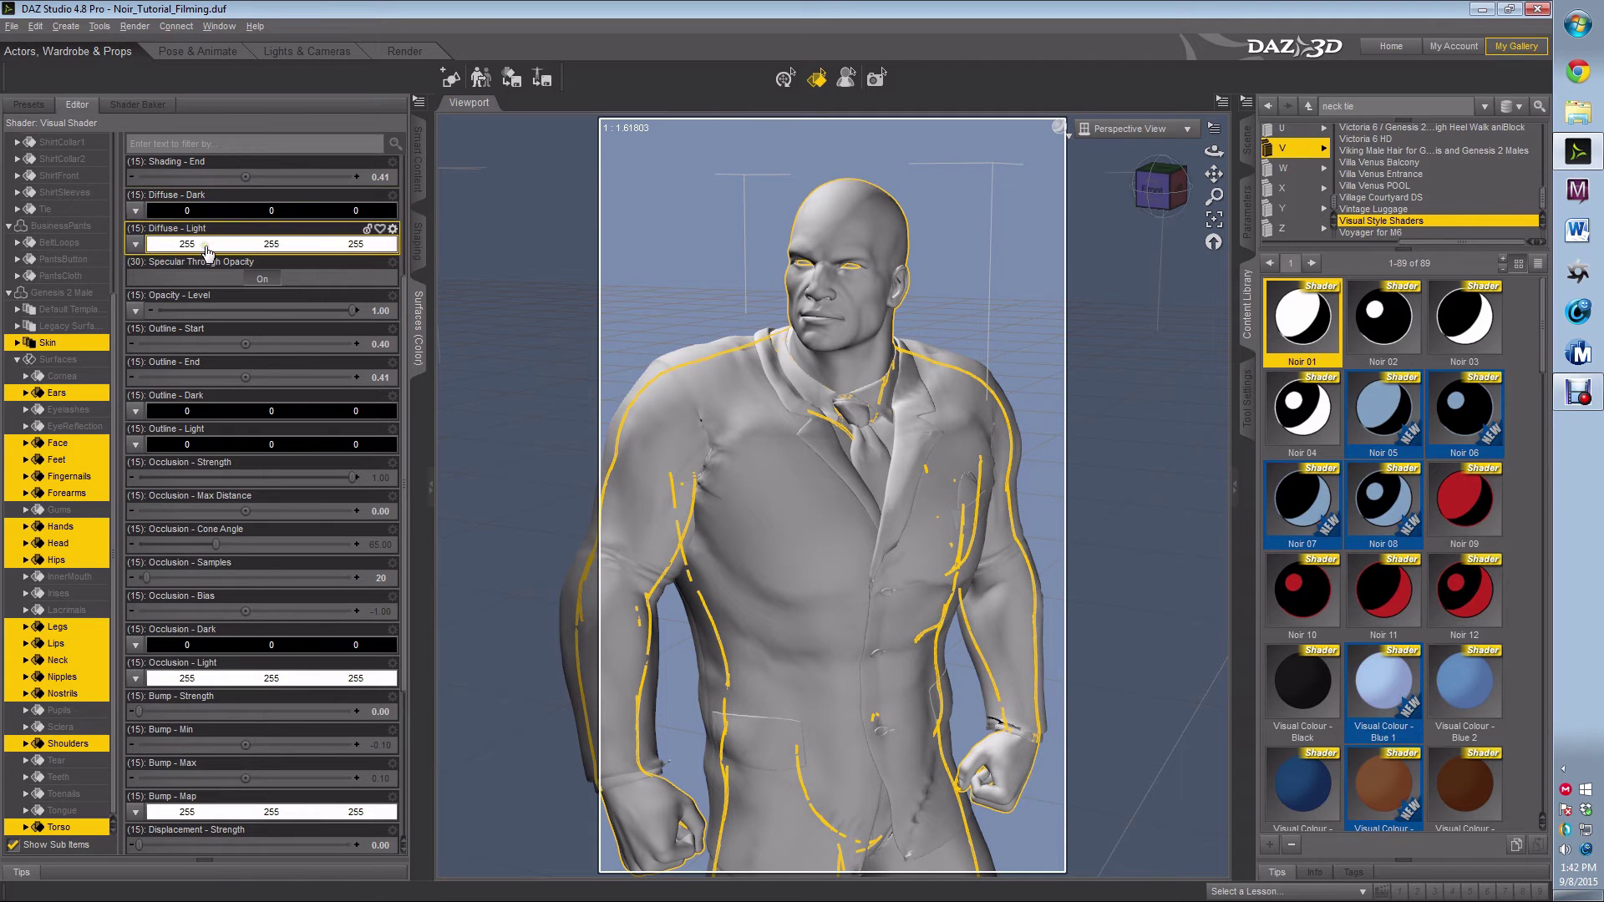
{"action": "scroll", "coordinate": [257, 627], "scroll_direction": "down", "scroll_amount": 3}
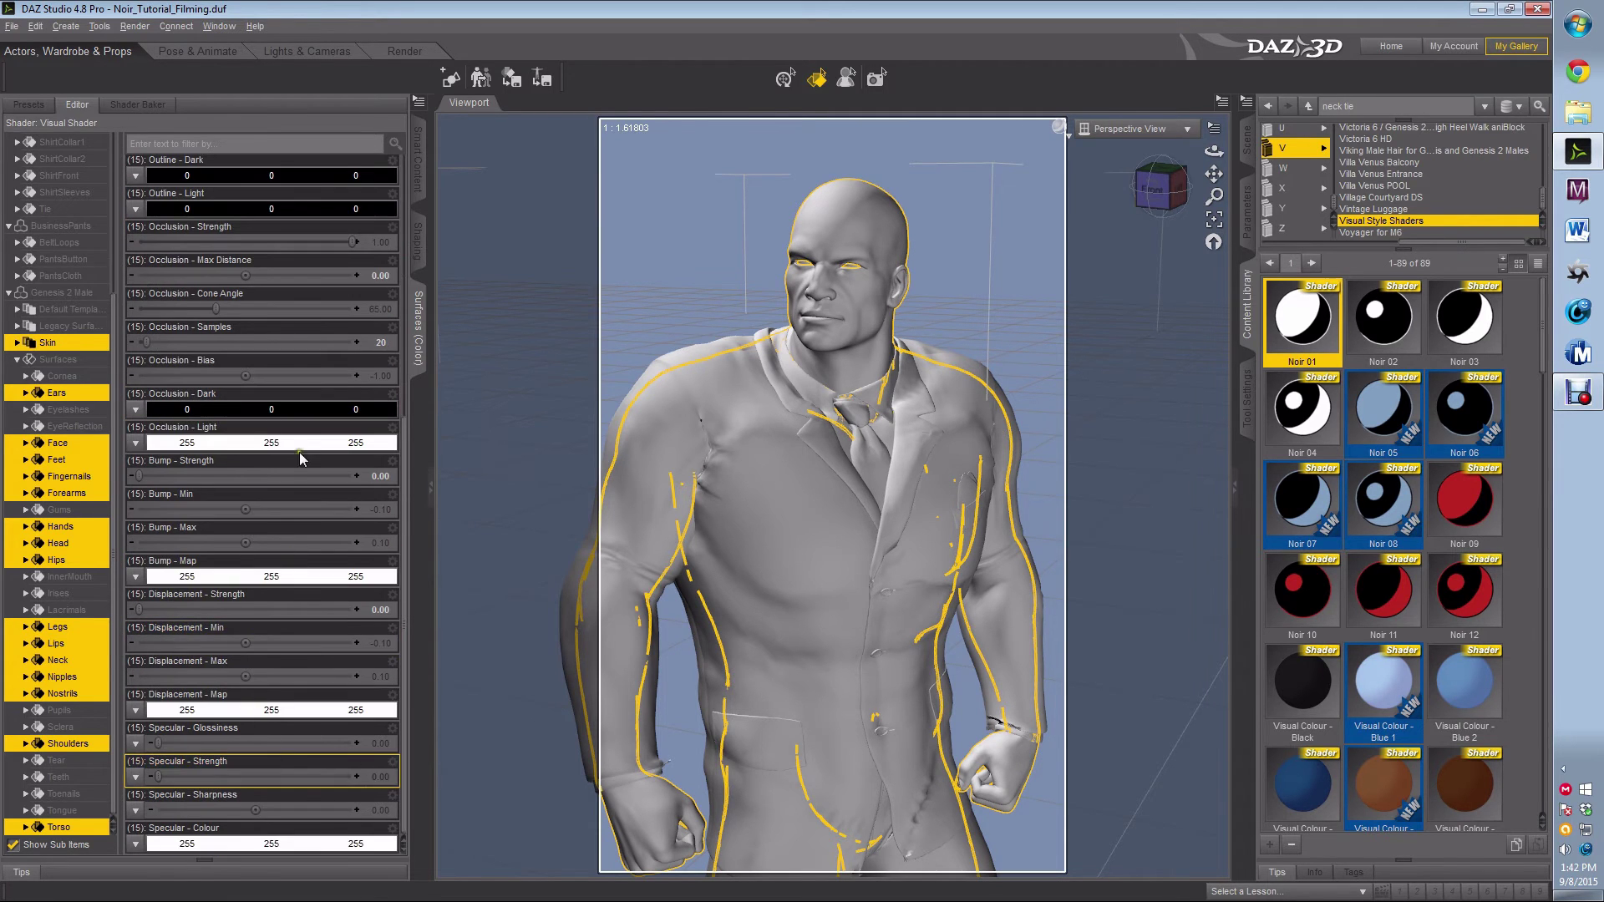
{"action": "scroll", "coordinate": [300, 453], "scroll_direction": "up", "scroll_amount": 5}
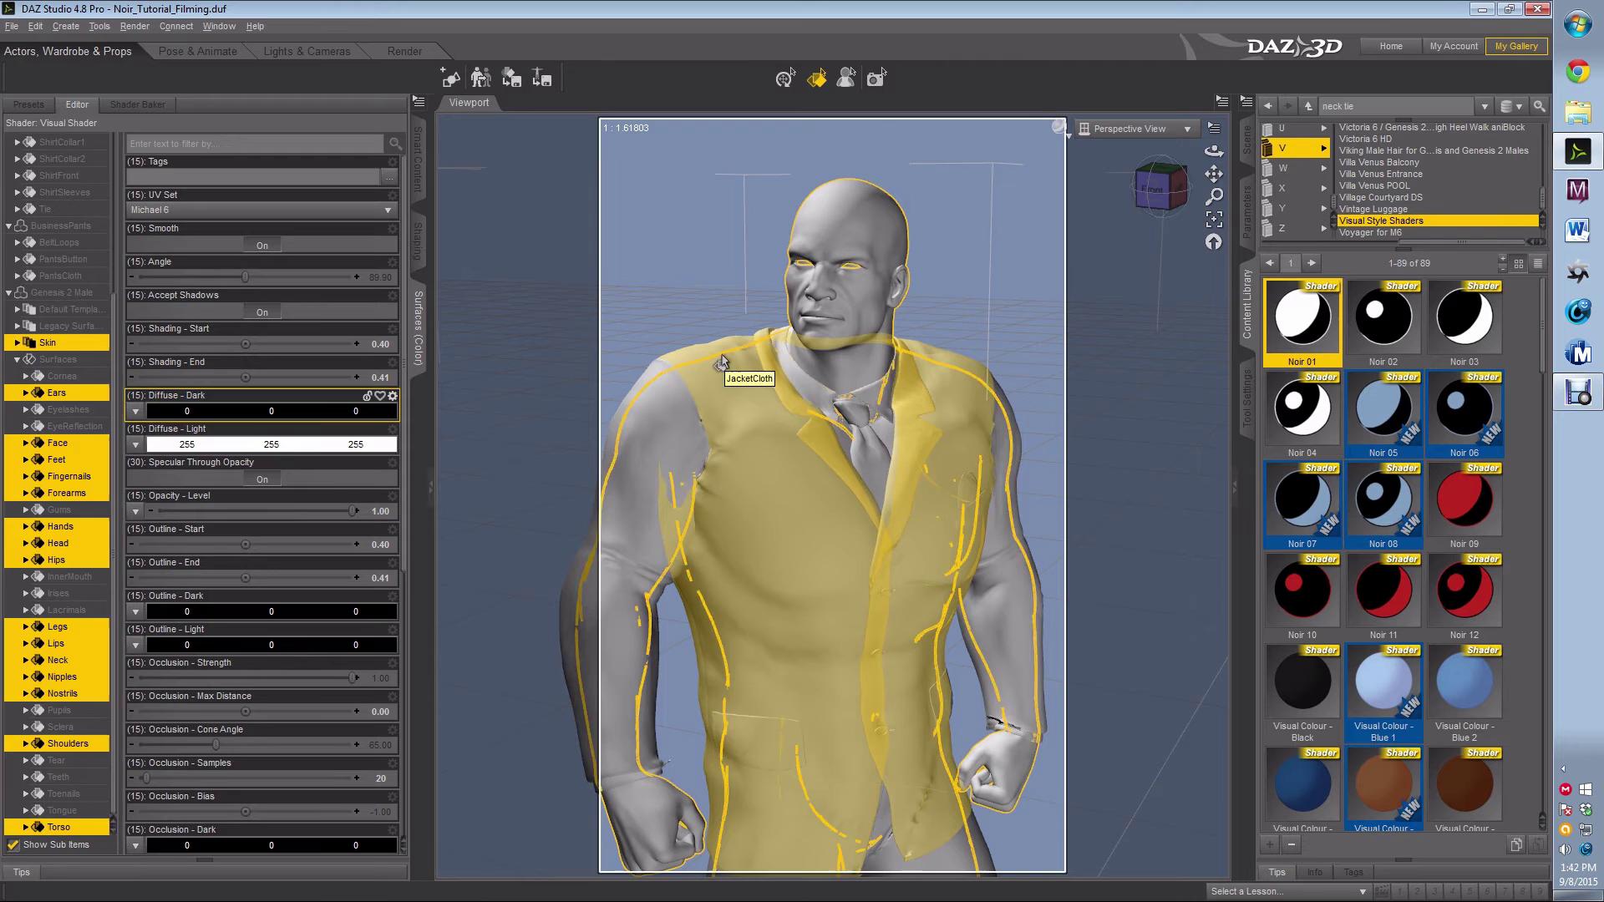
- Select JacketCloth on the figure, then add JacketSleeves and JacketPockets to the selection
{"action": "left_click", "coordinate": [722, 361]}
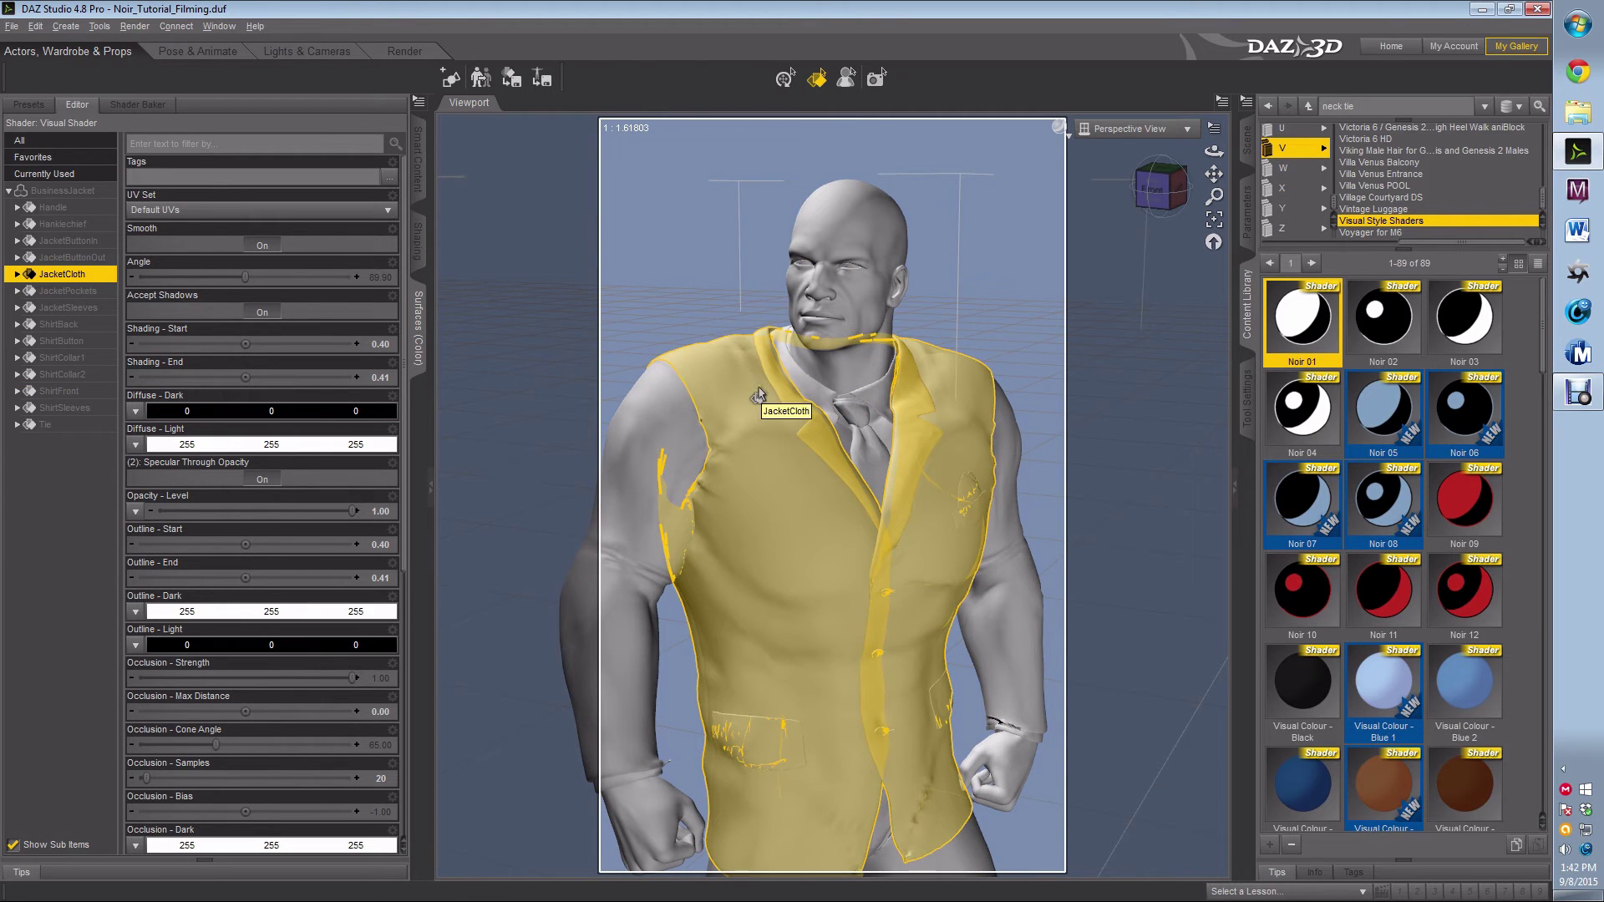
{"action": "left_click", "coordinate": [648, 456], "text": "ctrl"}
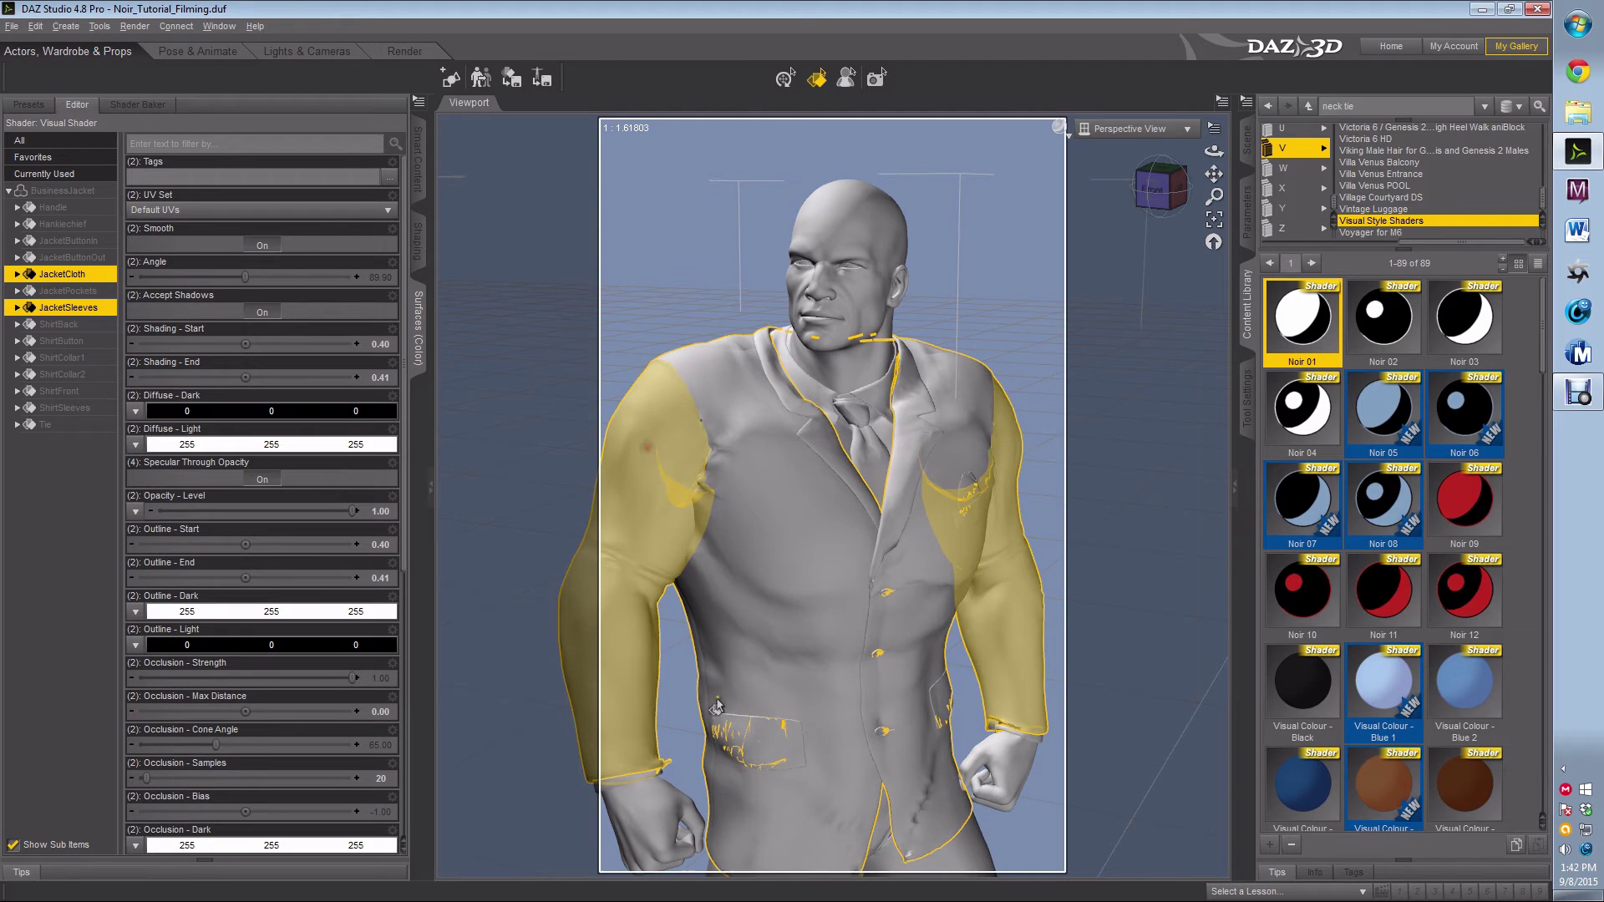
{"action": "left_click", "coordinate": [767, 753], "text": "ctrl"}
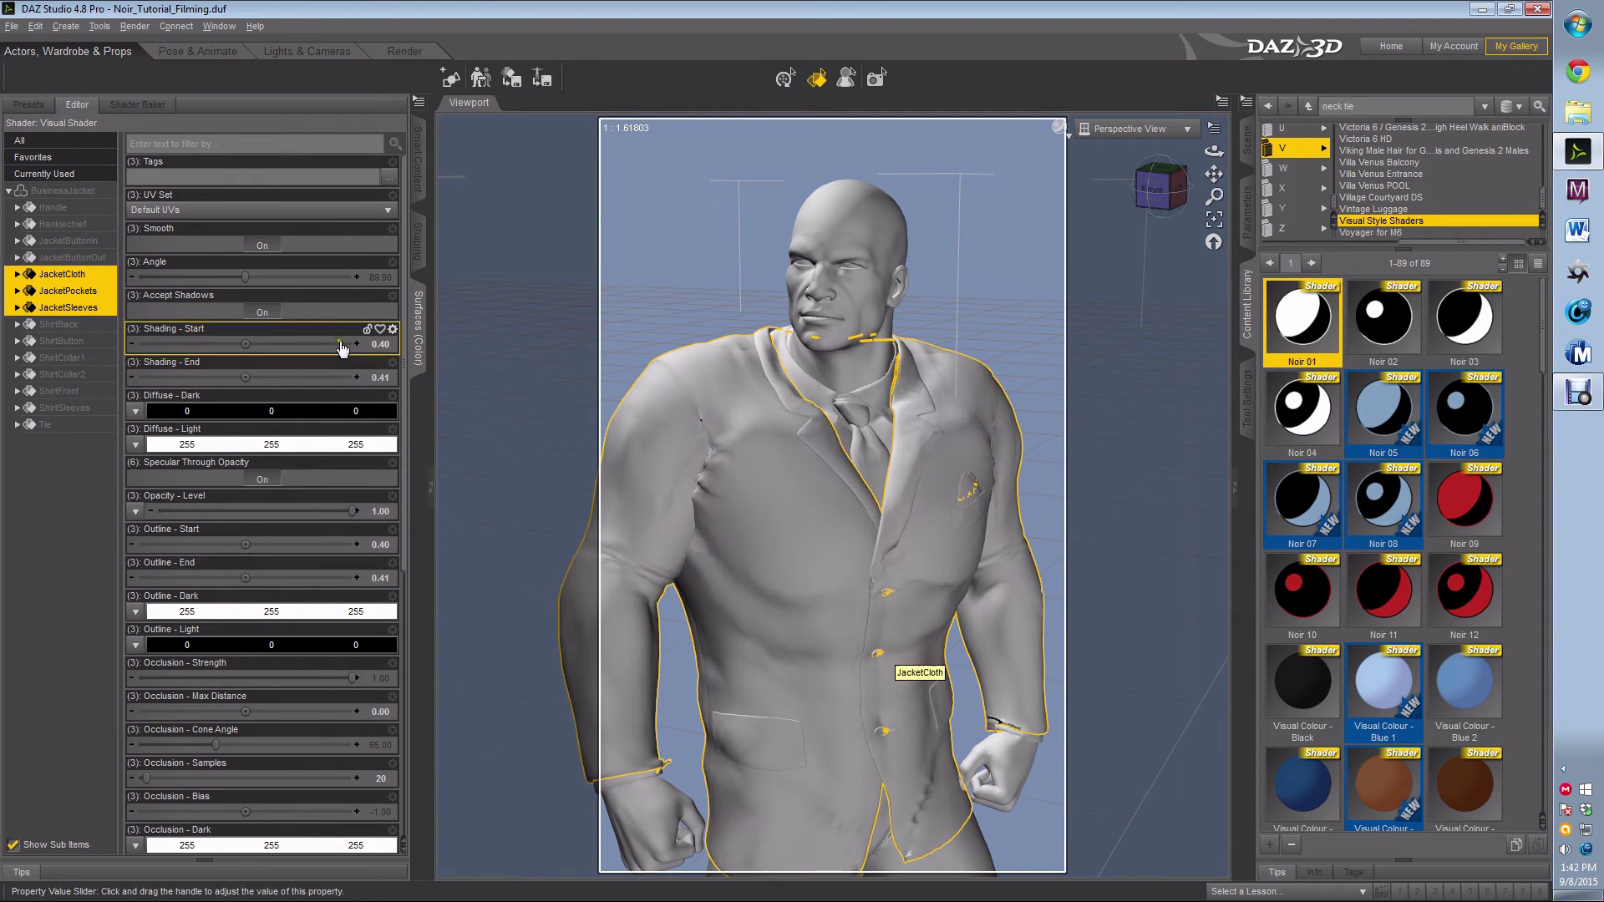
- Set the jacket surfaces' Diffuse Light to value 4 and Occlusion Dark to black
{"action": "left_click", "coordinate": [213, 444]}
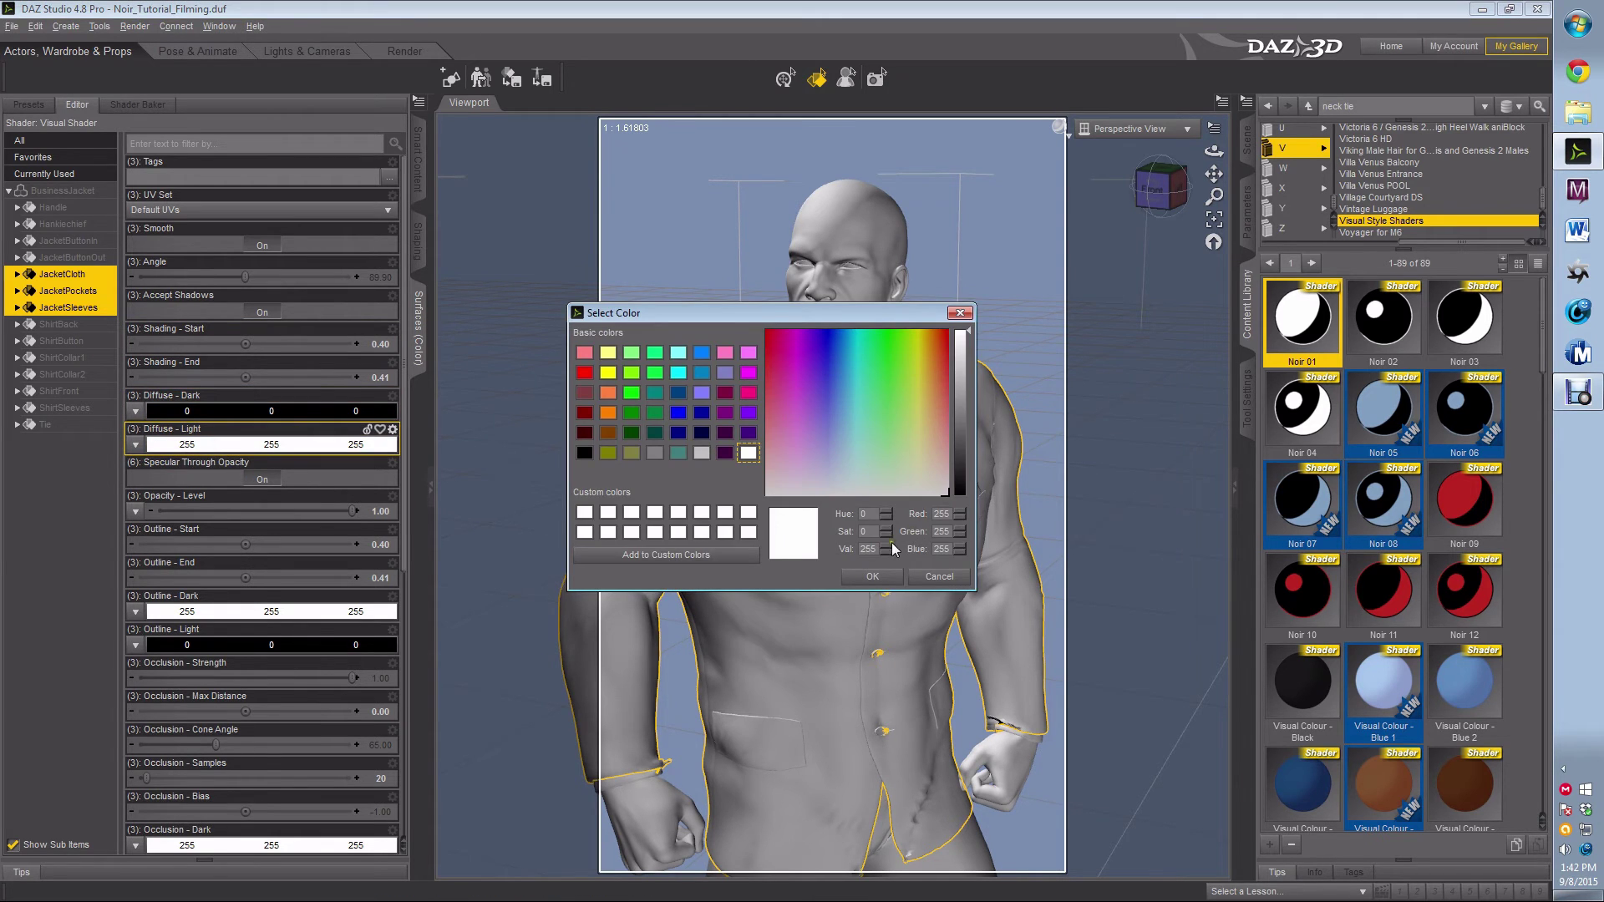
{"action": "double_click", "coordinate": [864, 549]}
{"action": "type", "text": "4"}
{"action": "left_click", "coordinate": [872, 577]}
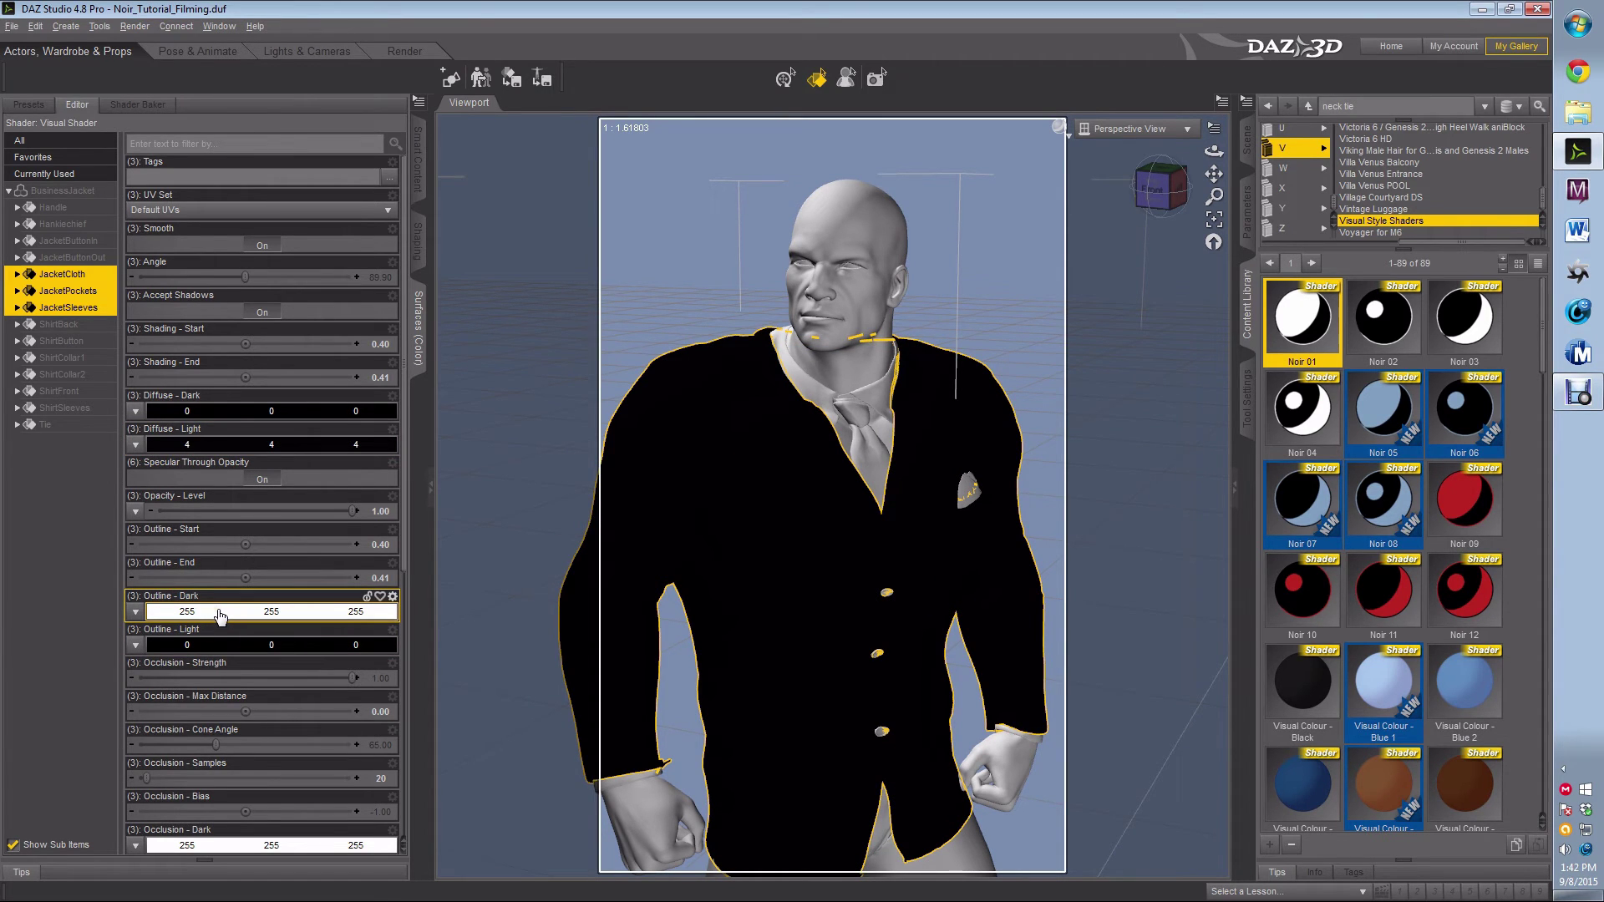
{"action": "scroll", "coordinate": [220, 617], "scroll_direction": "down", "scroll_amount": 5}
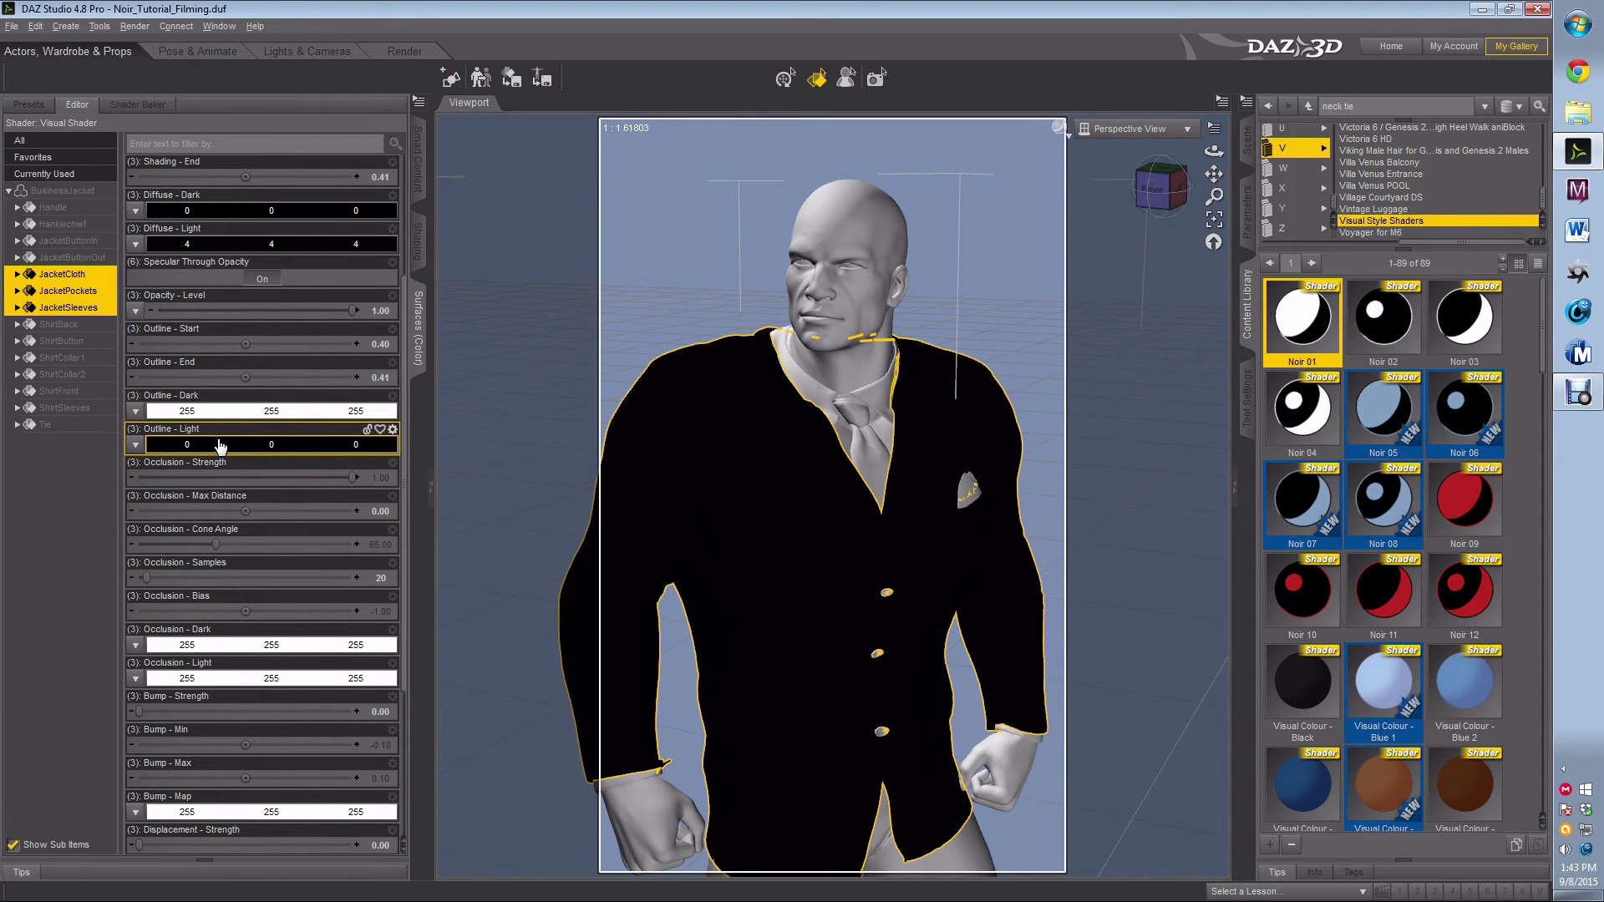
{"action": "scroll", "coordinate": [220, 446], "scroll_direction": "down", "scroll_amount": 3}
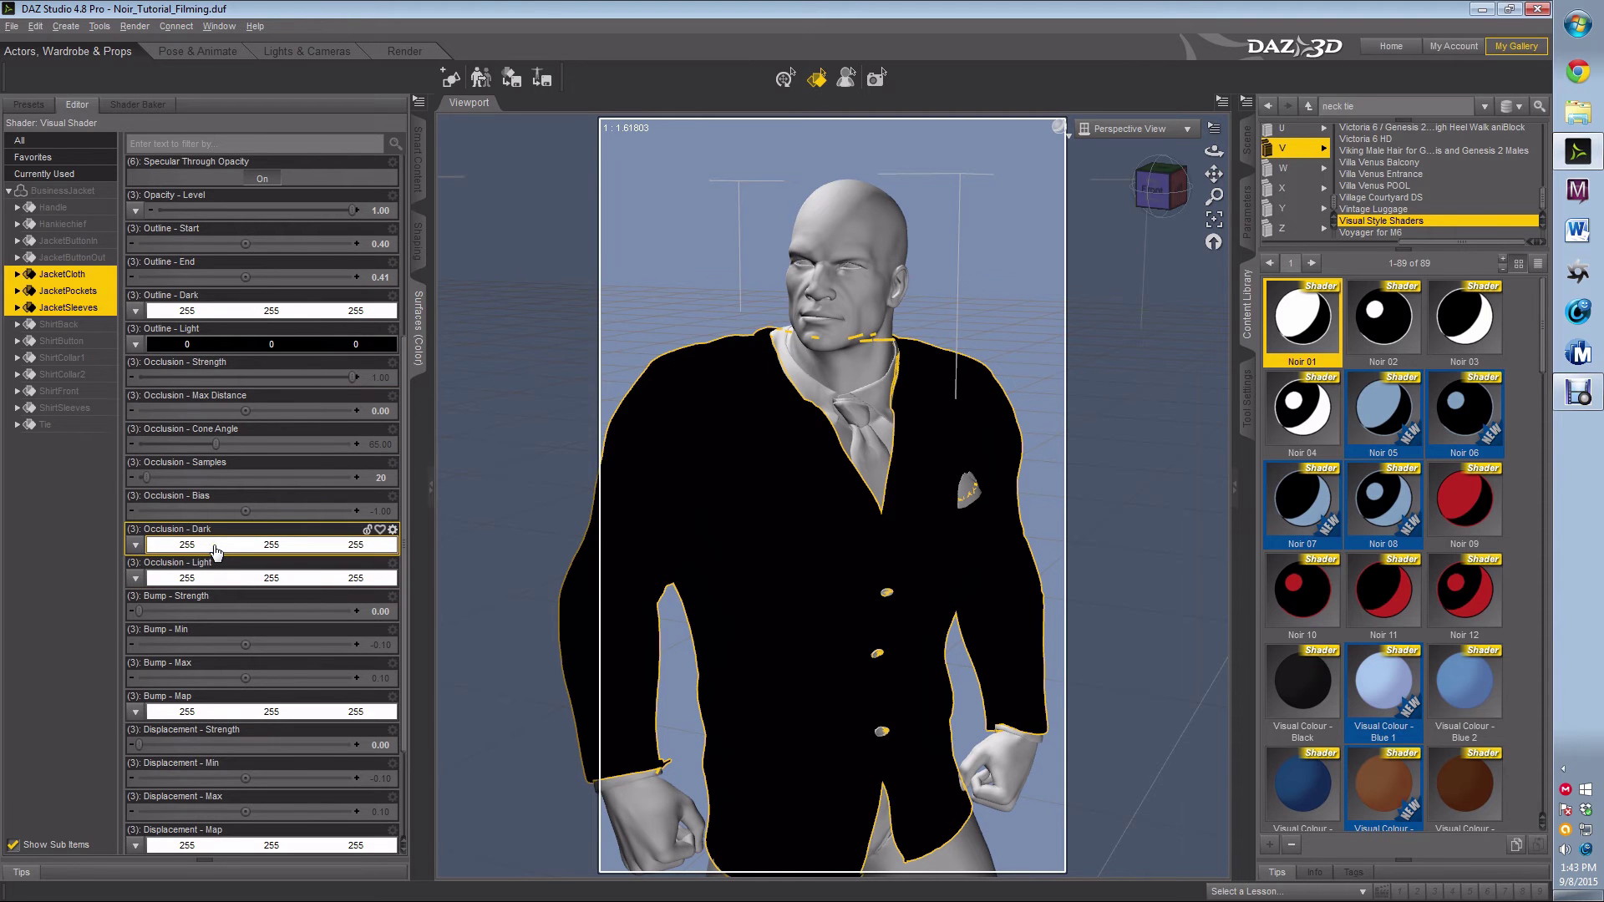
{"action": "left_click", "coordinate": [216, 547]}
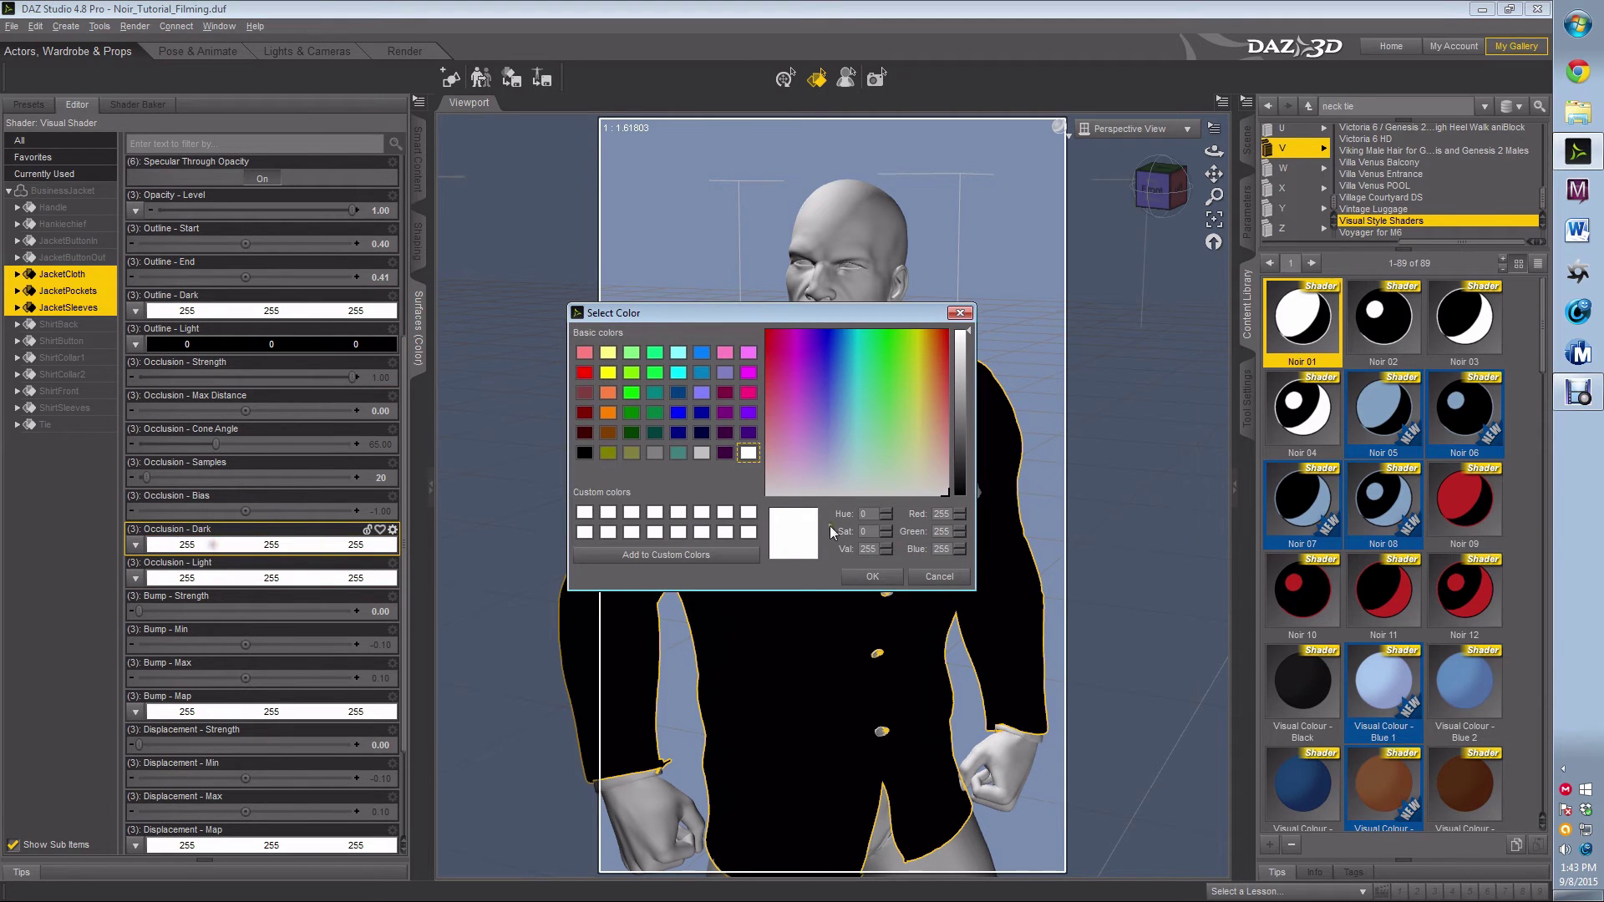
{"action": "left_click", "coordinate": [584, 453]}
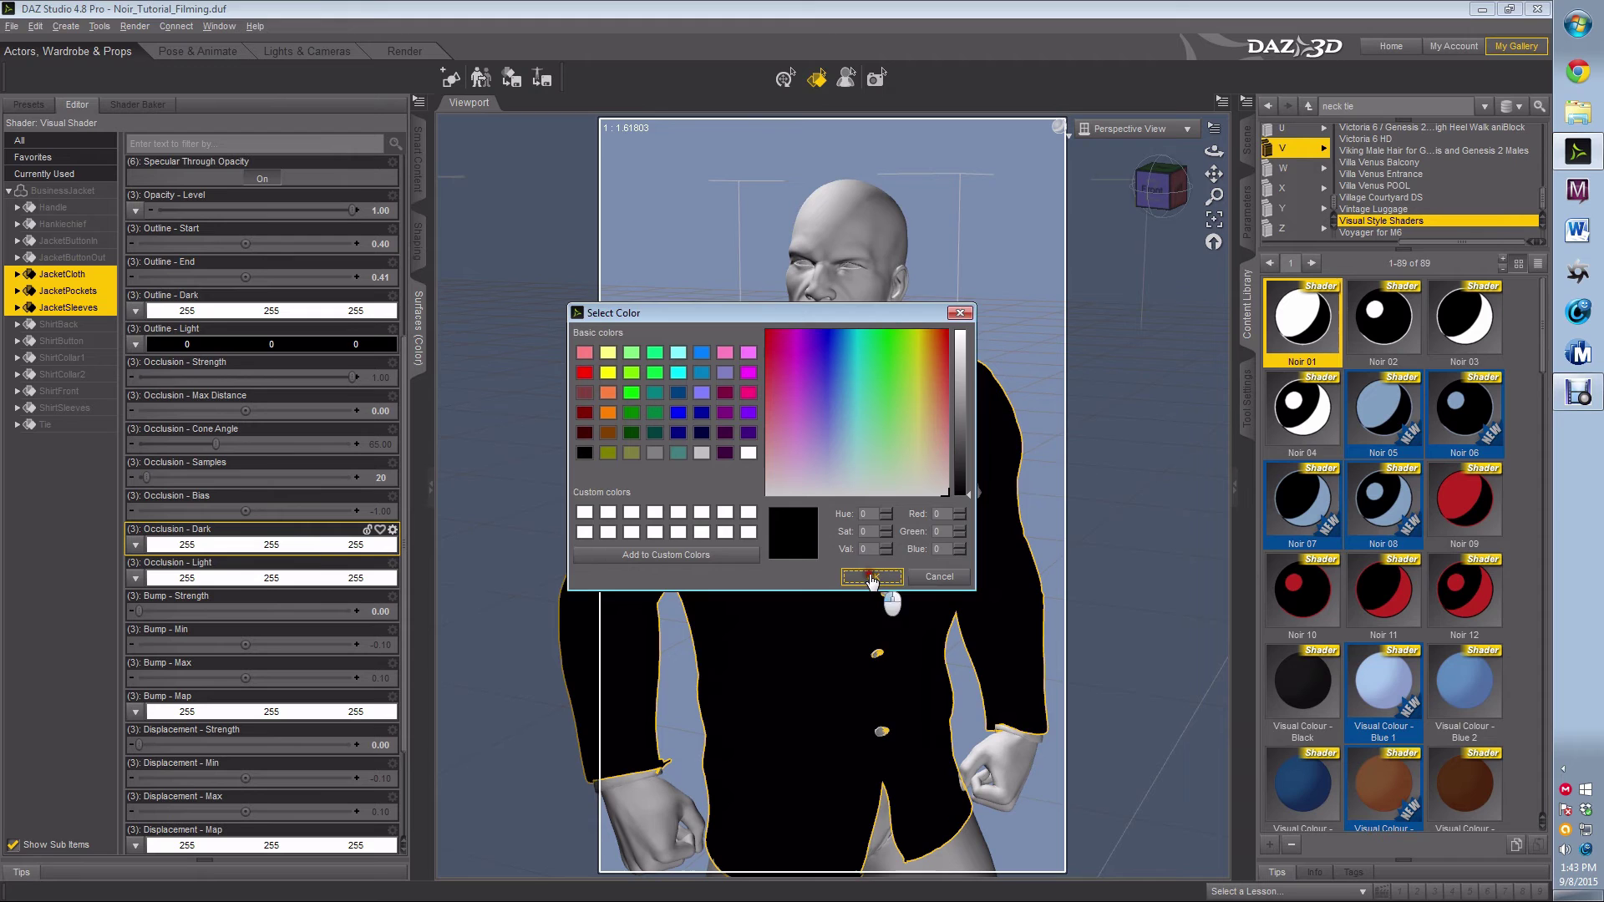
{"action": "left_click", "coordinate": [872, 576]}
- Set the jacket's Occlusion Light to 4, 4, 4 and Specular Colour to black
{"action": "left_click", "coordinate": [228, 578]}
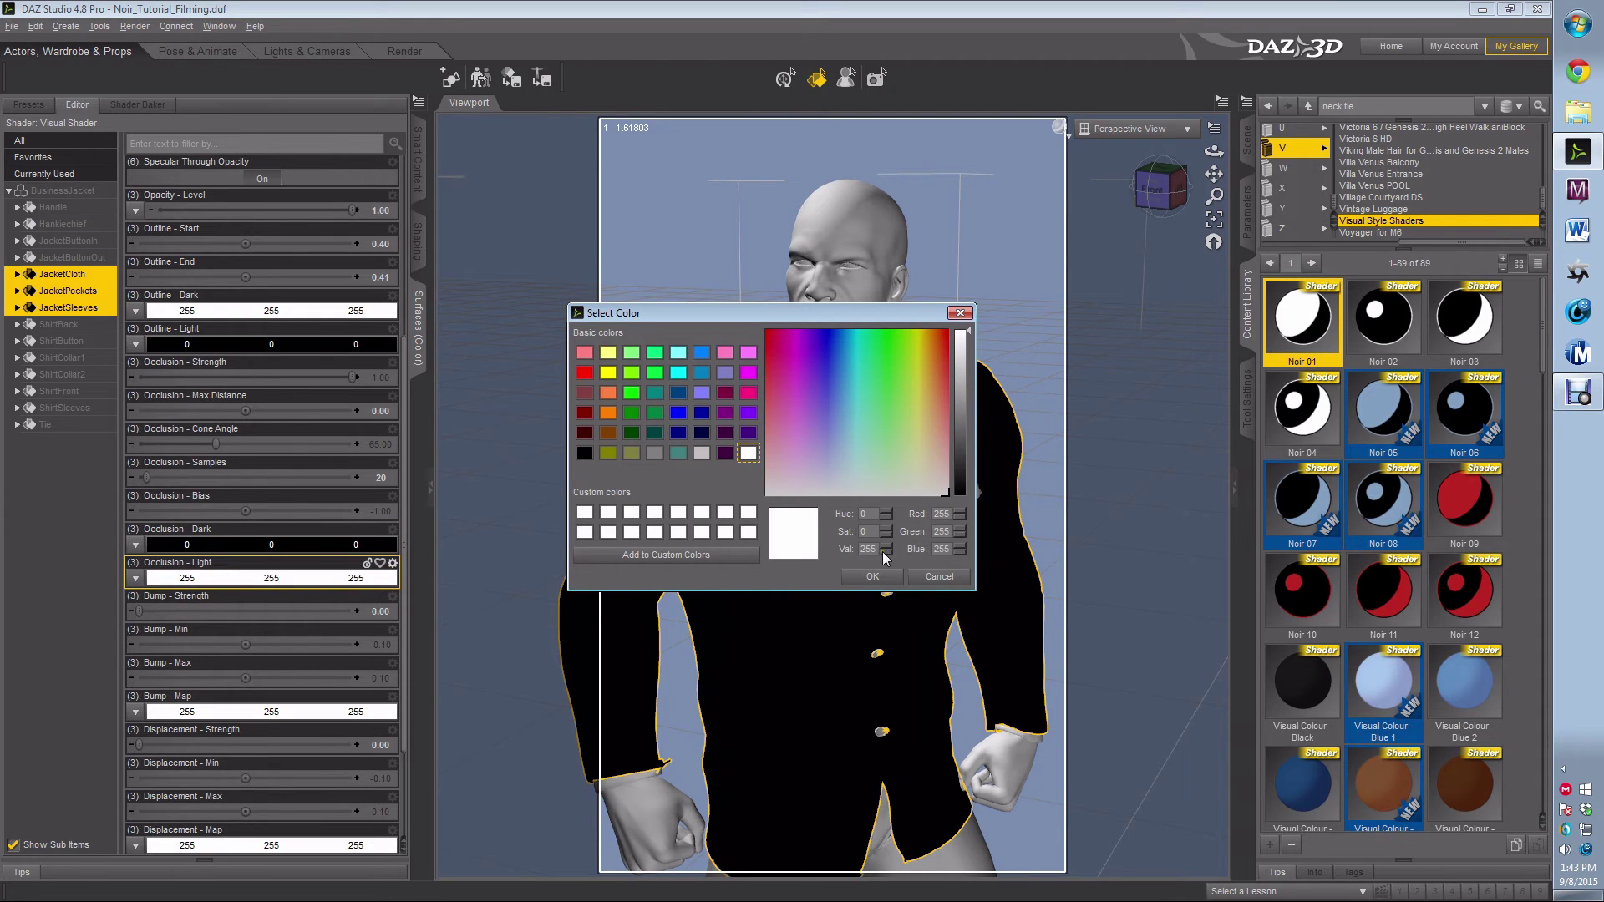
{"action": "left_click_drag", "start_coordinate": [876, 551], "coordinate": [859, 551]}
{"action": "type", "text": "4"}
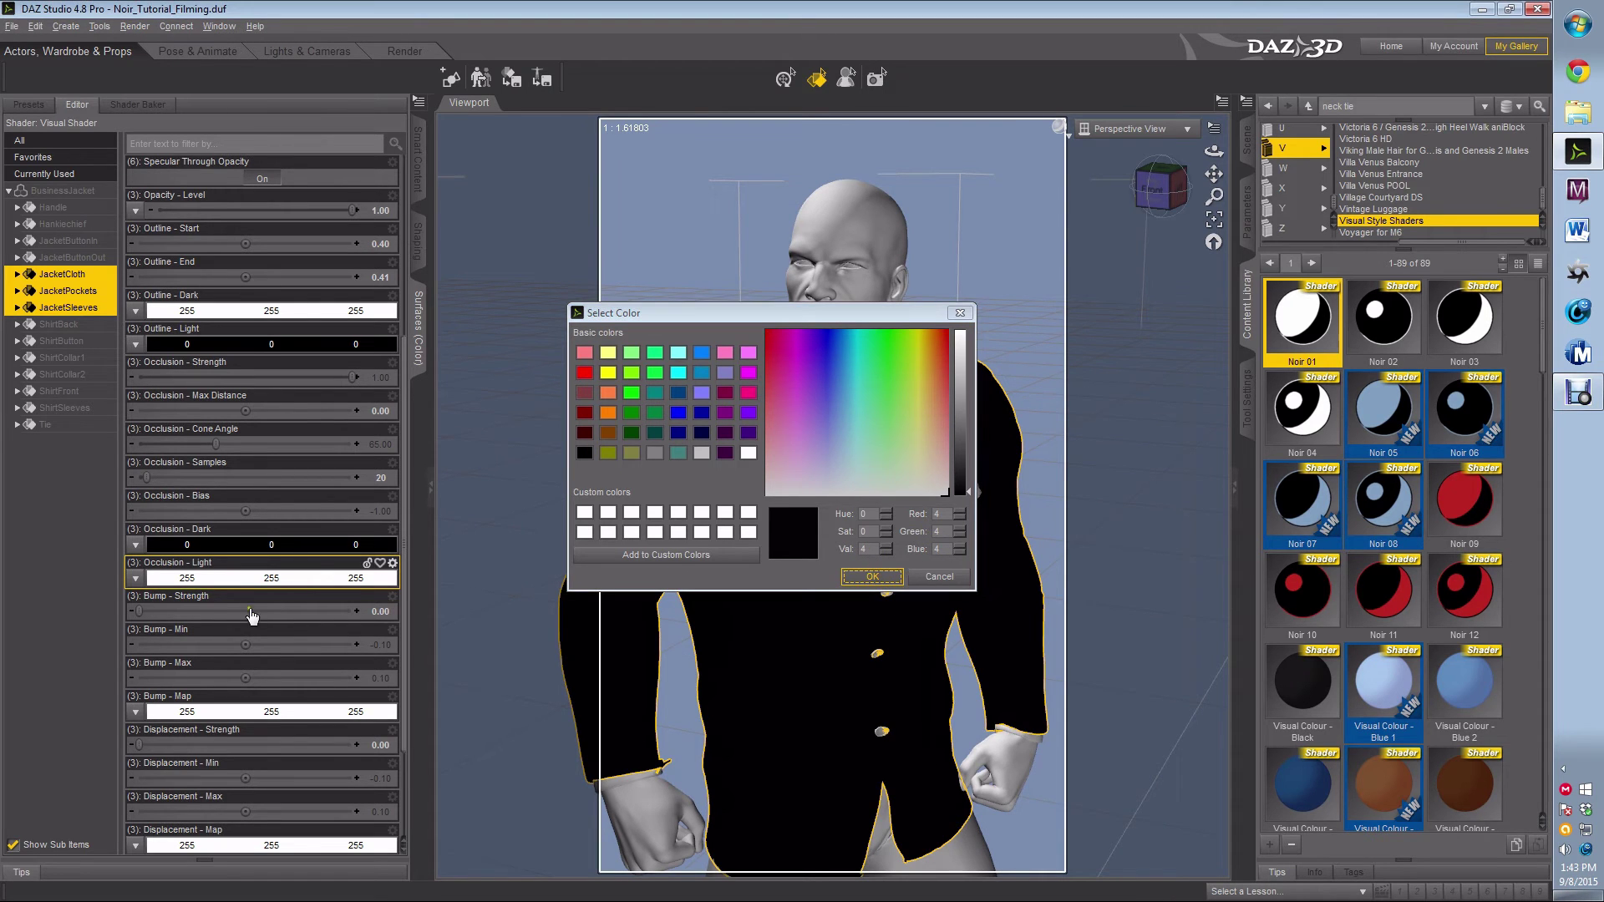
{"action": "key", "text": "Return"}
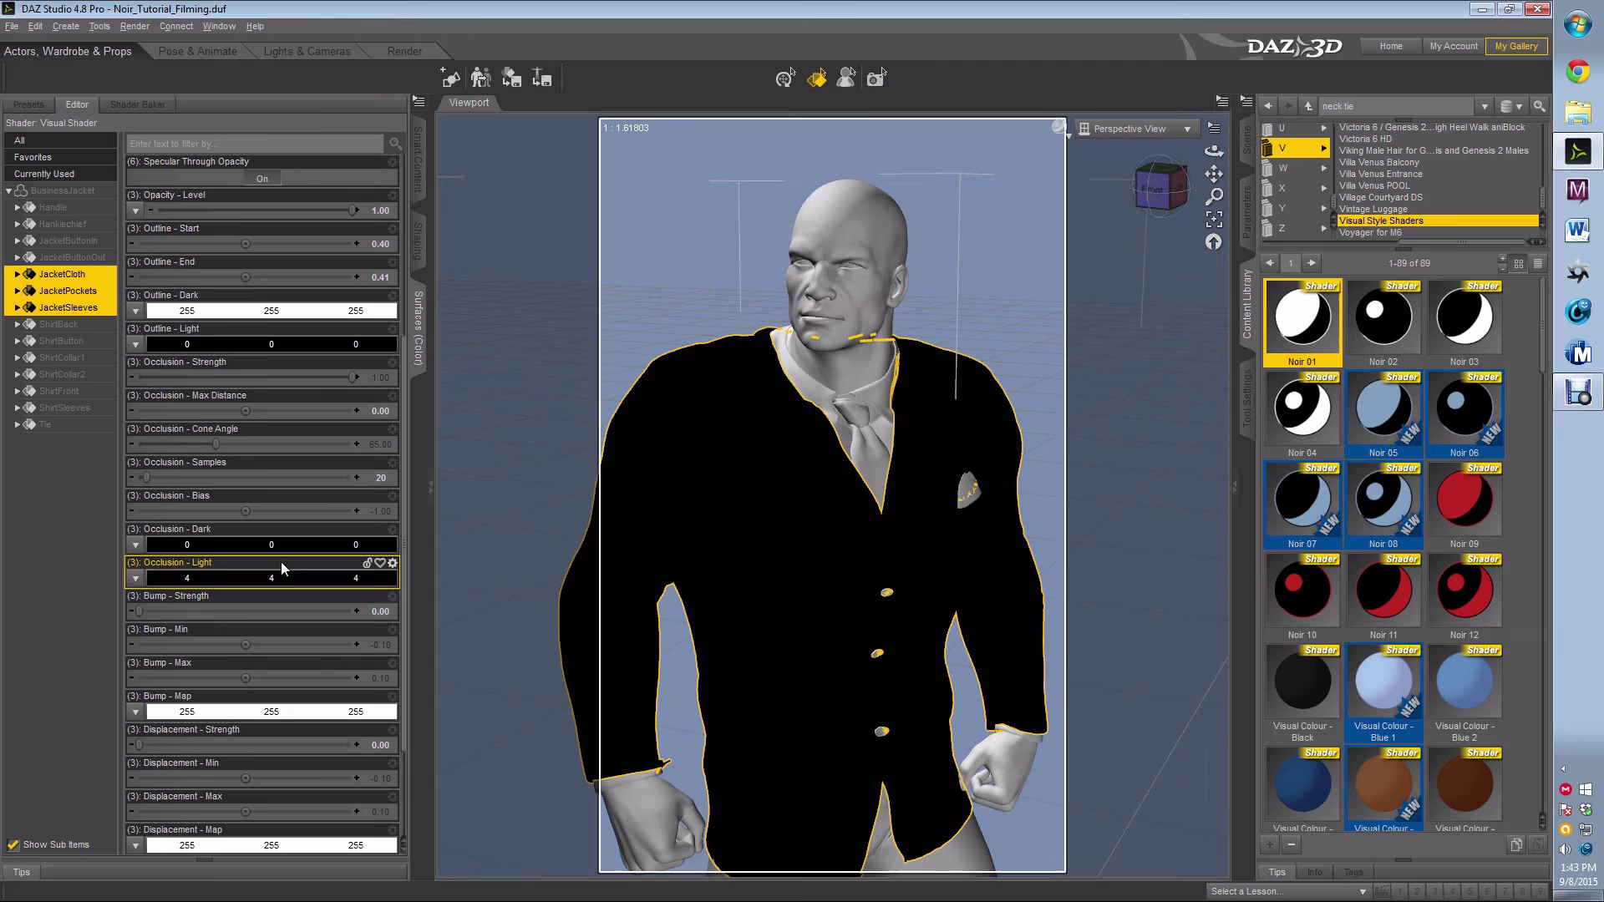
{"action": "scroll", "coordinate": [281, 561], "scroll_direction": "down", "scroll_amount": 4}
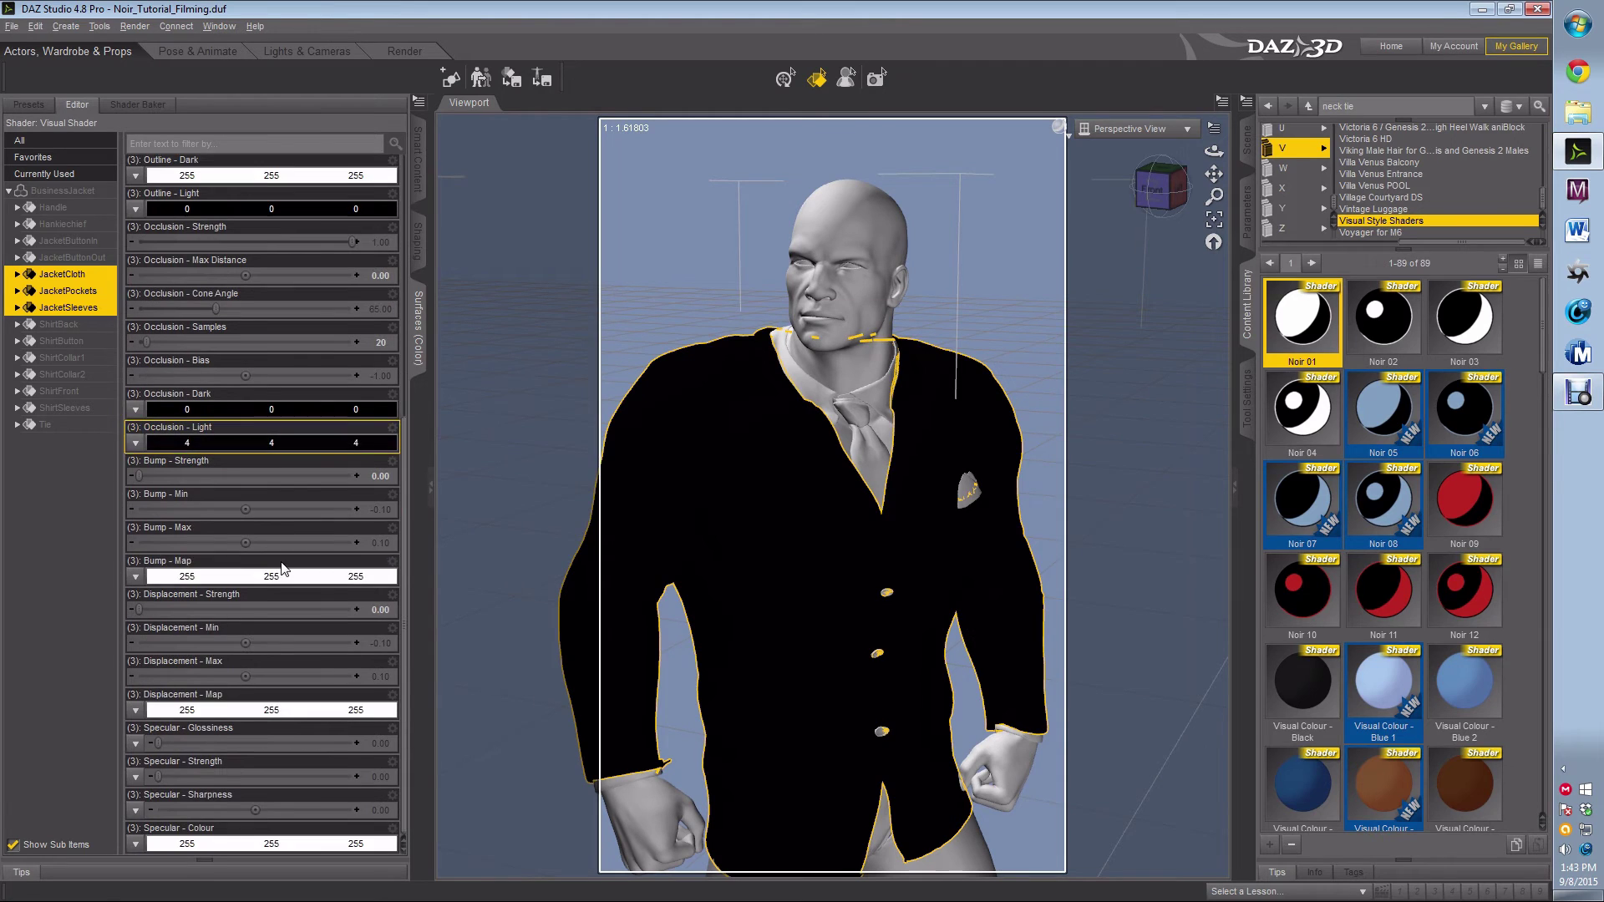
{"action": "left_click", "coordinate": [164, 850]}
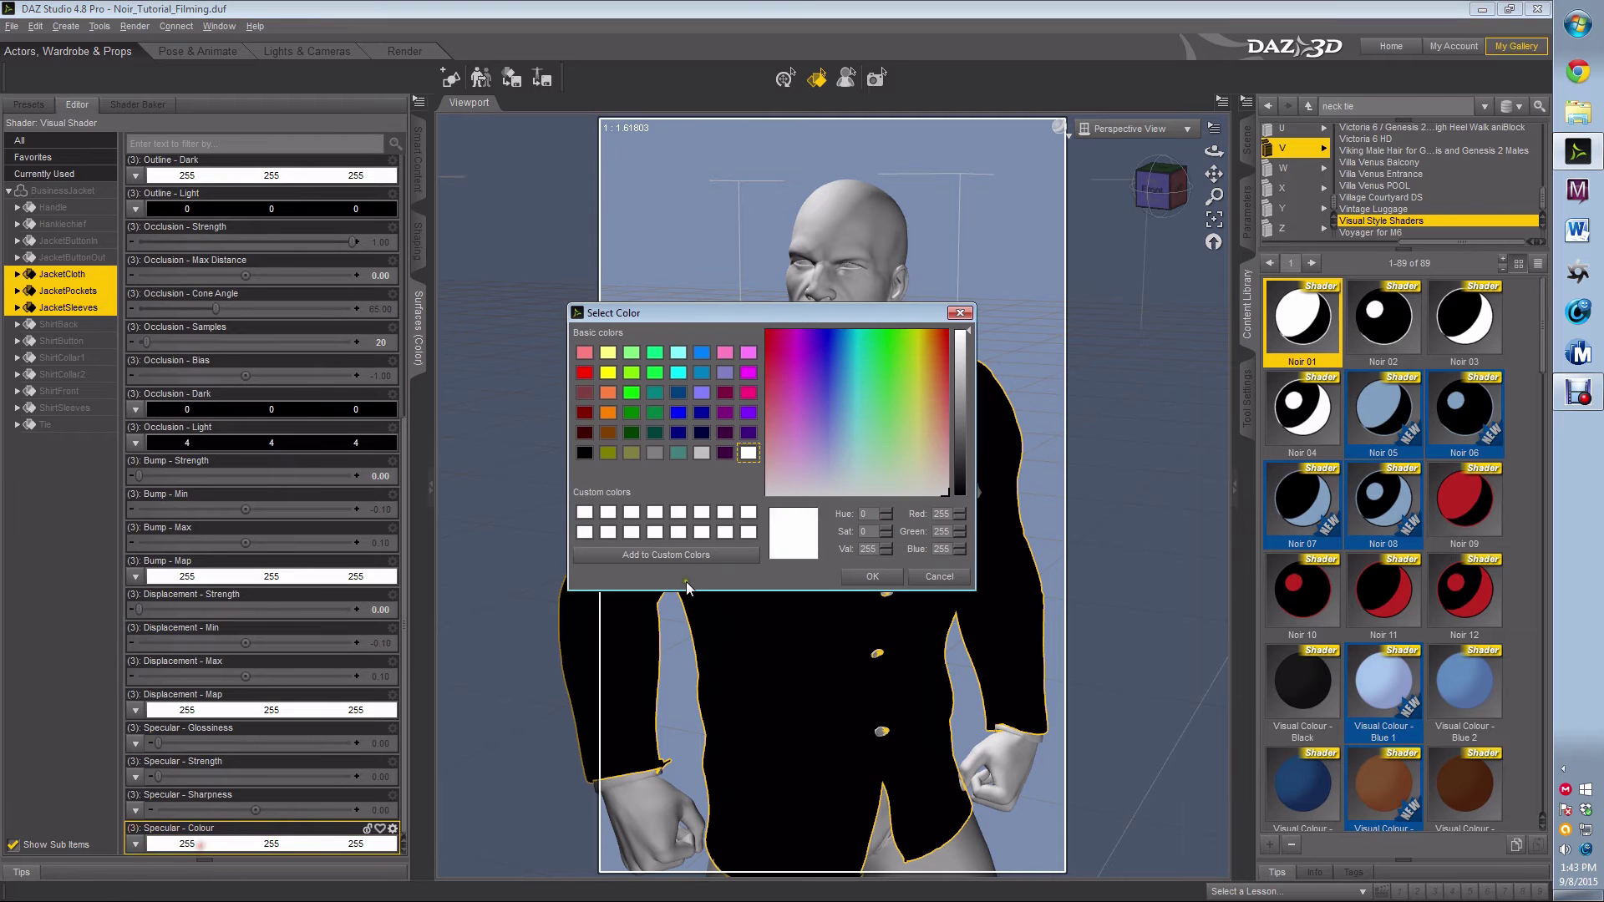
{"action": "left_click", "coordinate": [585, 452]}
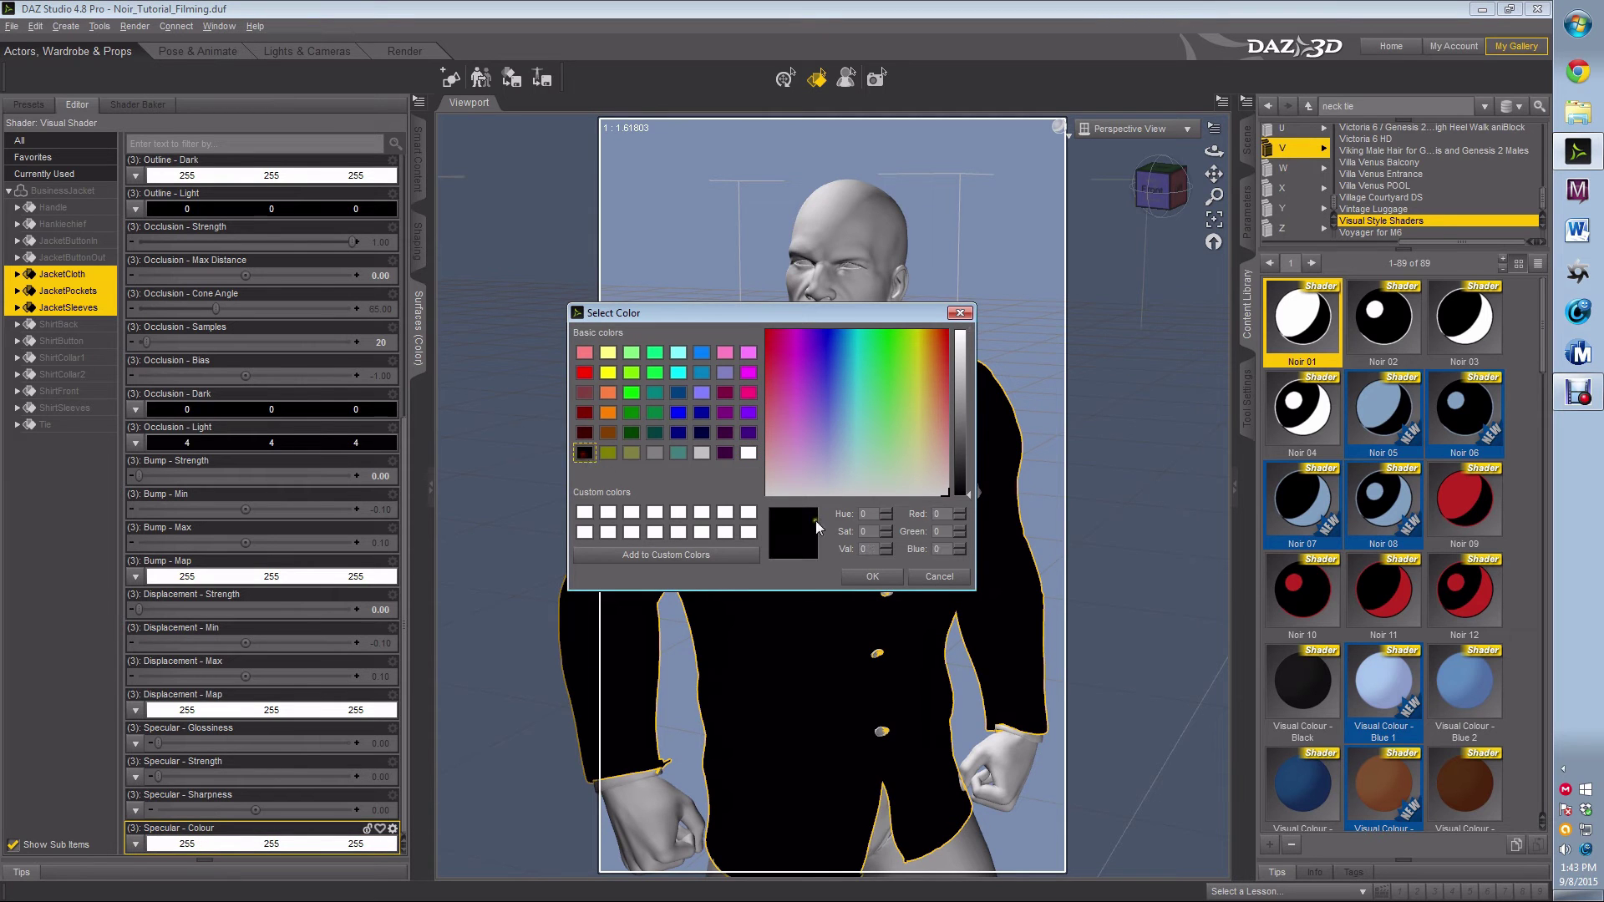
{"action": "double_click", "coordinate": [860, 549]}
{"action": "left_click_drag", "start_coordinate": [873, 549], "coordinate": [853, 549]}
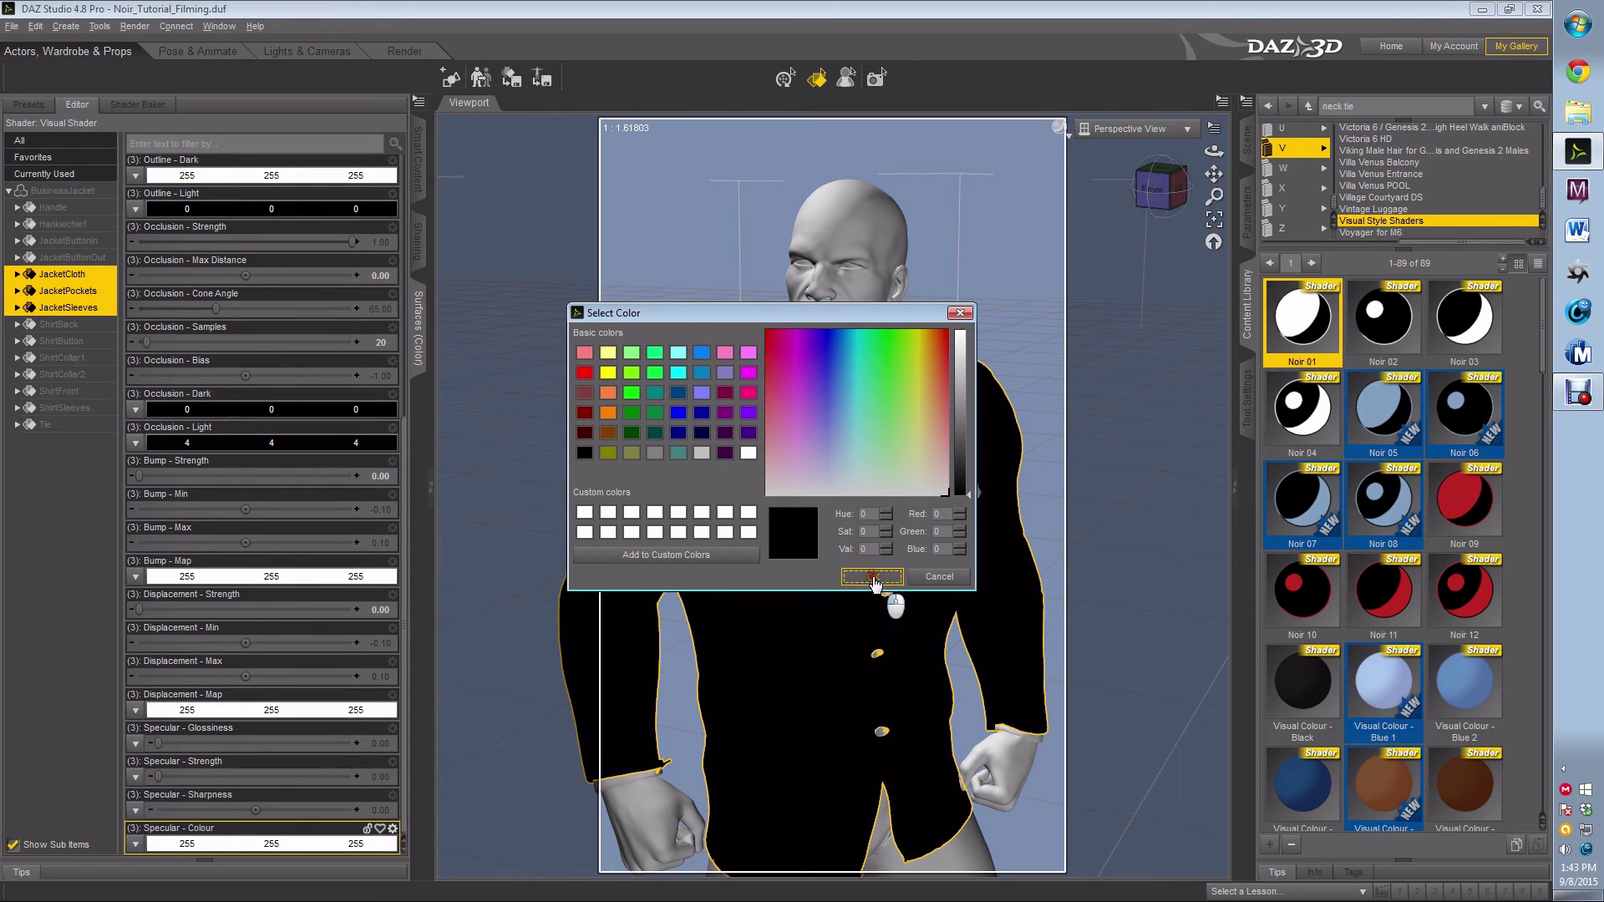
{"action": "left_click", "coordinate": [874, 580]}
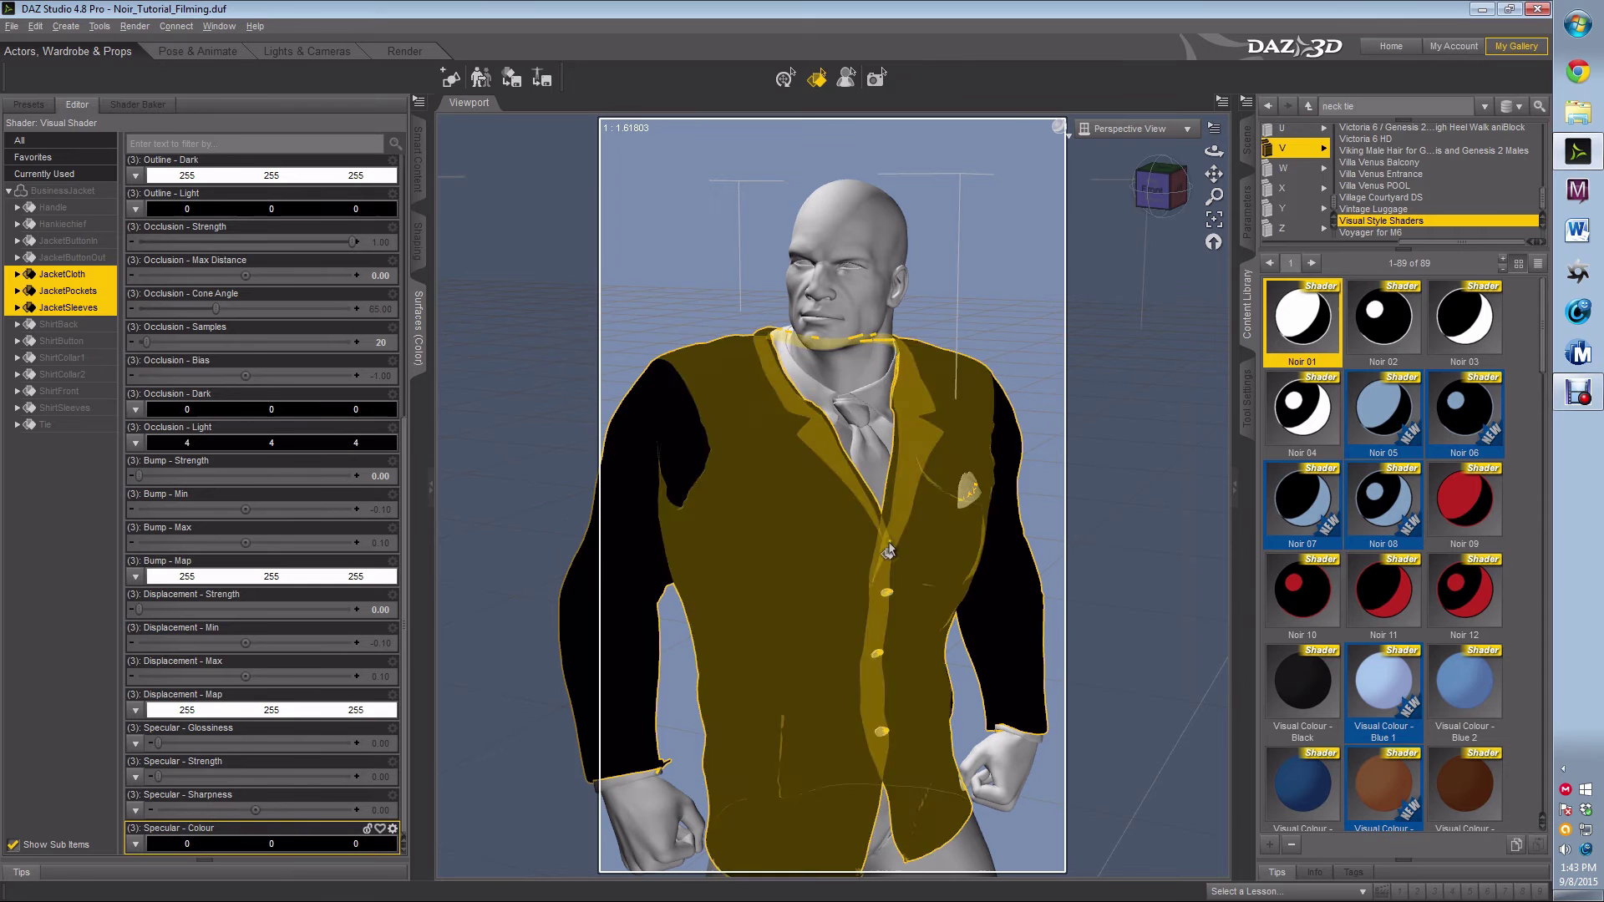
- Select the pants and set their Specular Colour and Occlusion Dark to black
{"action": "left_click", "coordinate": [882, 850]}
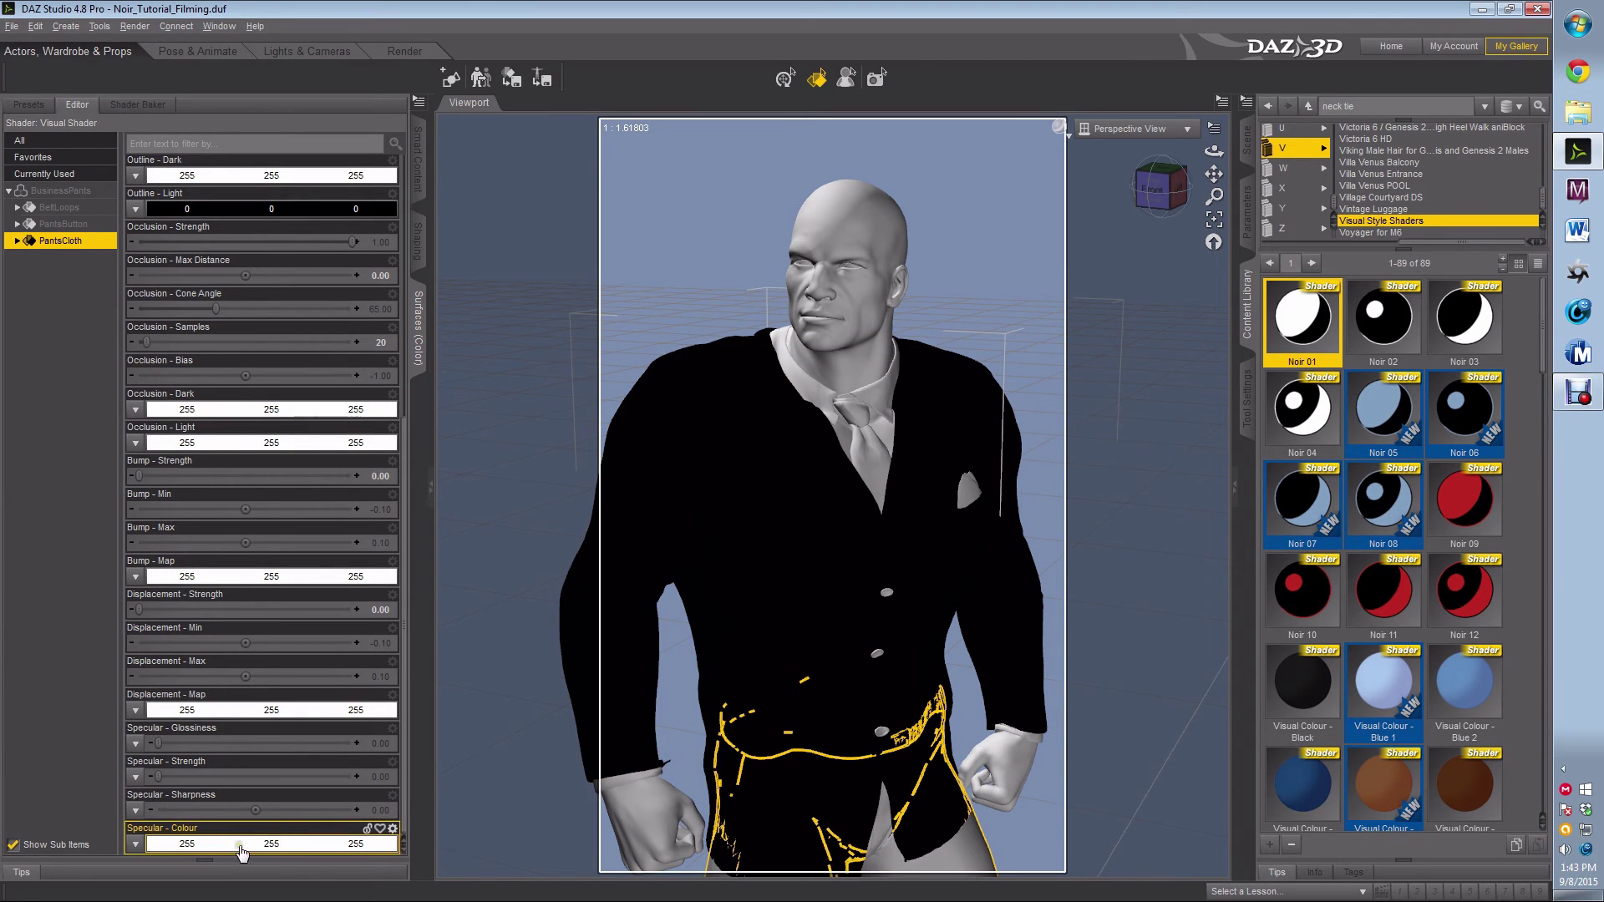
{"action": "left_click", "coordinate": [244, 846]}
{"action": "left_click", "coordinate": [584, 454]}
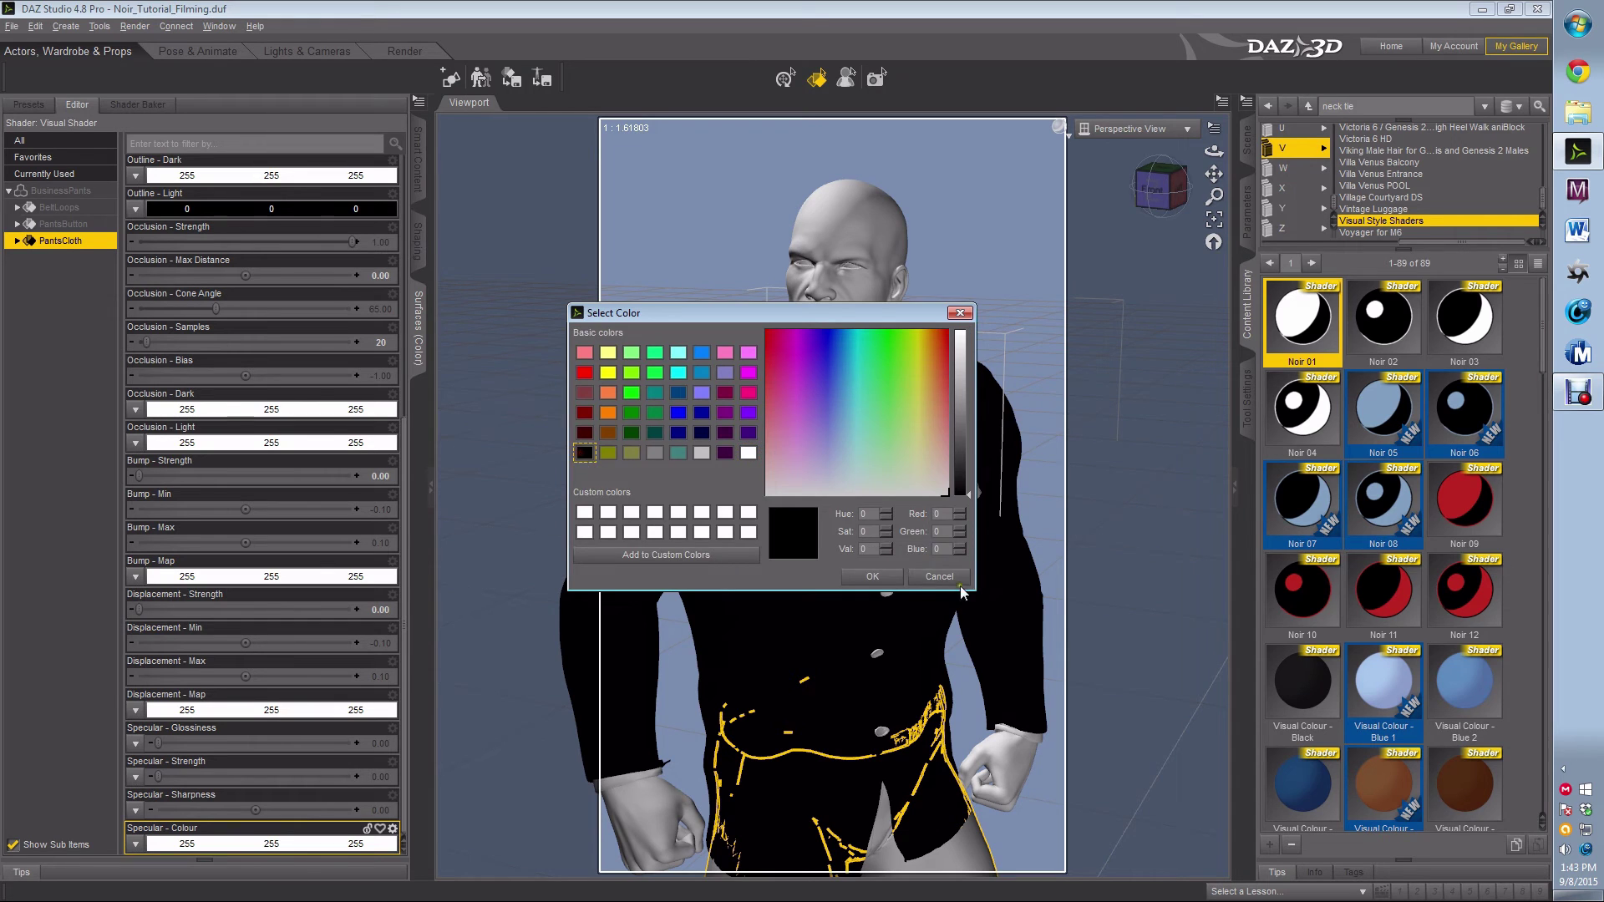
{"action": "left_click", "coordinate": [872, 577]}
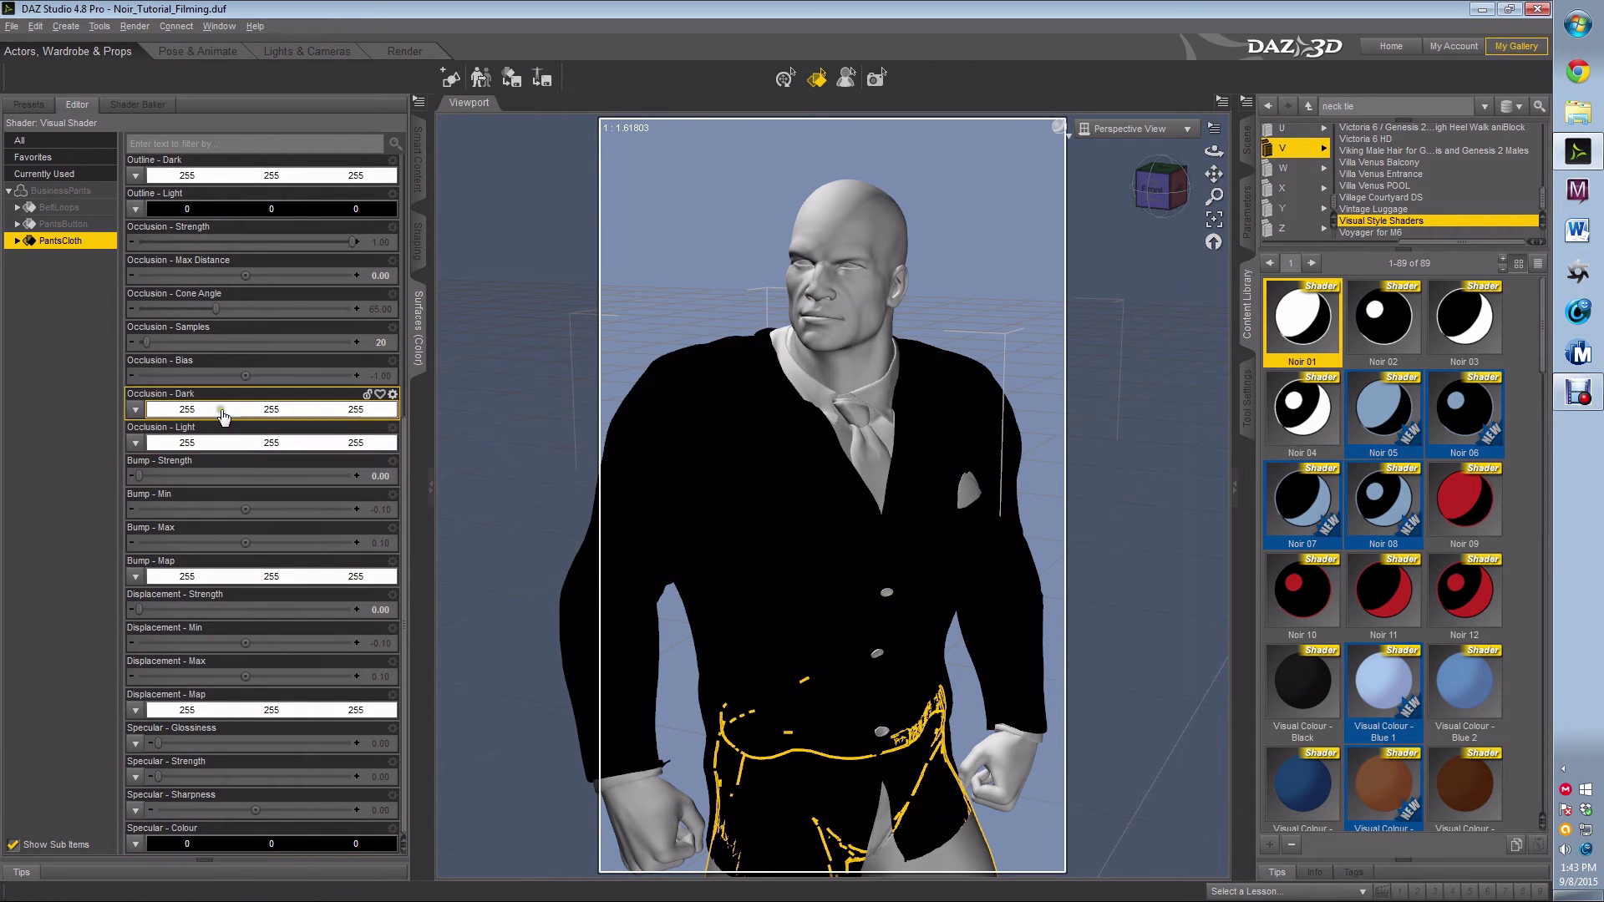
{"action": "left_click", "coordinate": [219, 409]}
{"action": "left_click", "coordinate": [585, 454]}
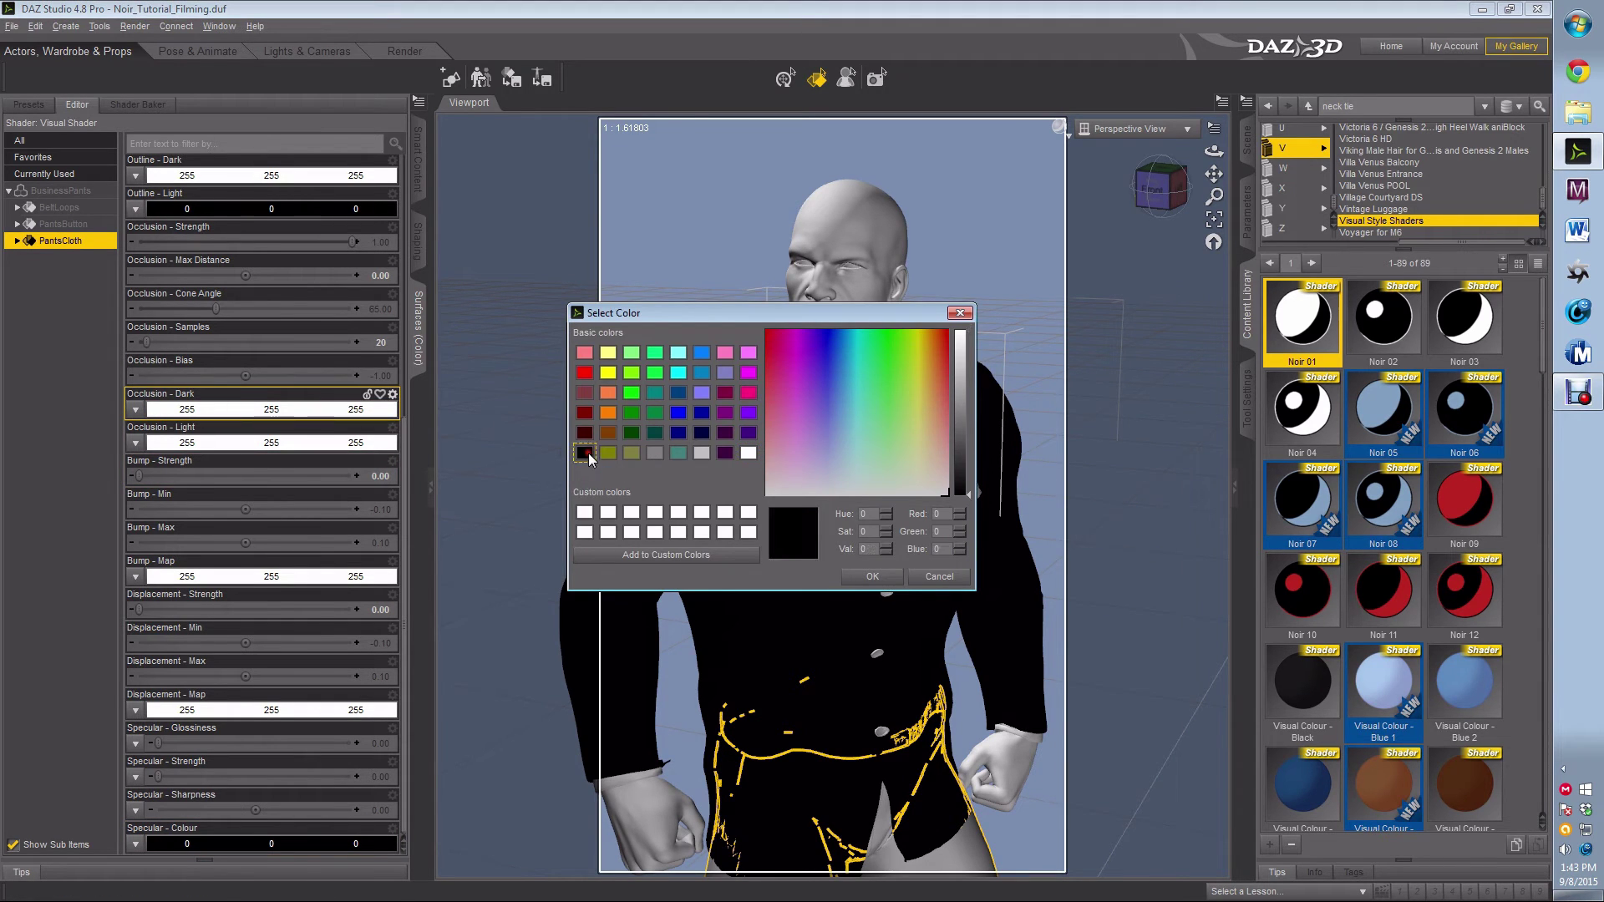
{"action": "left_click", "coordinate": [872, 577]}
- Set the pants' Occlusion Light and Diffuse Light to value 4 (4, 4, 4)
{"action": "left_click", "coordinate": [201, 443]}
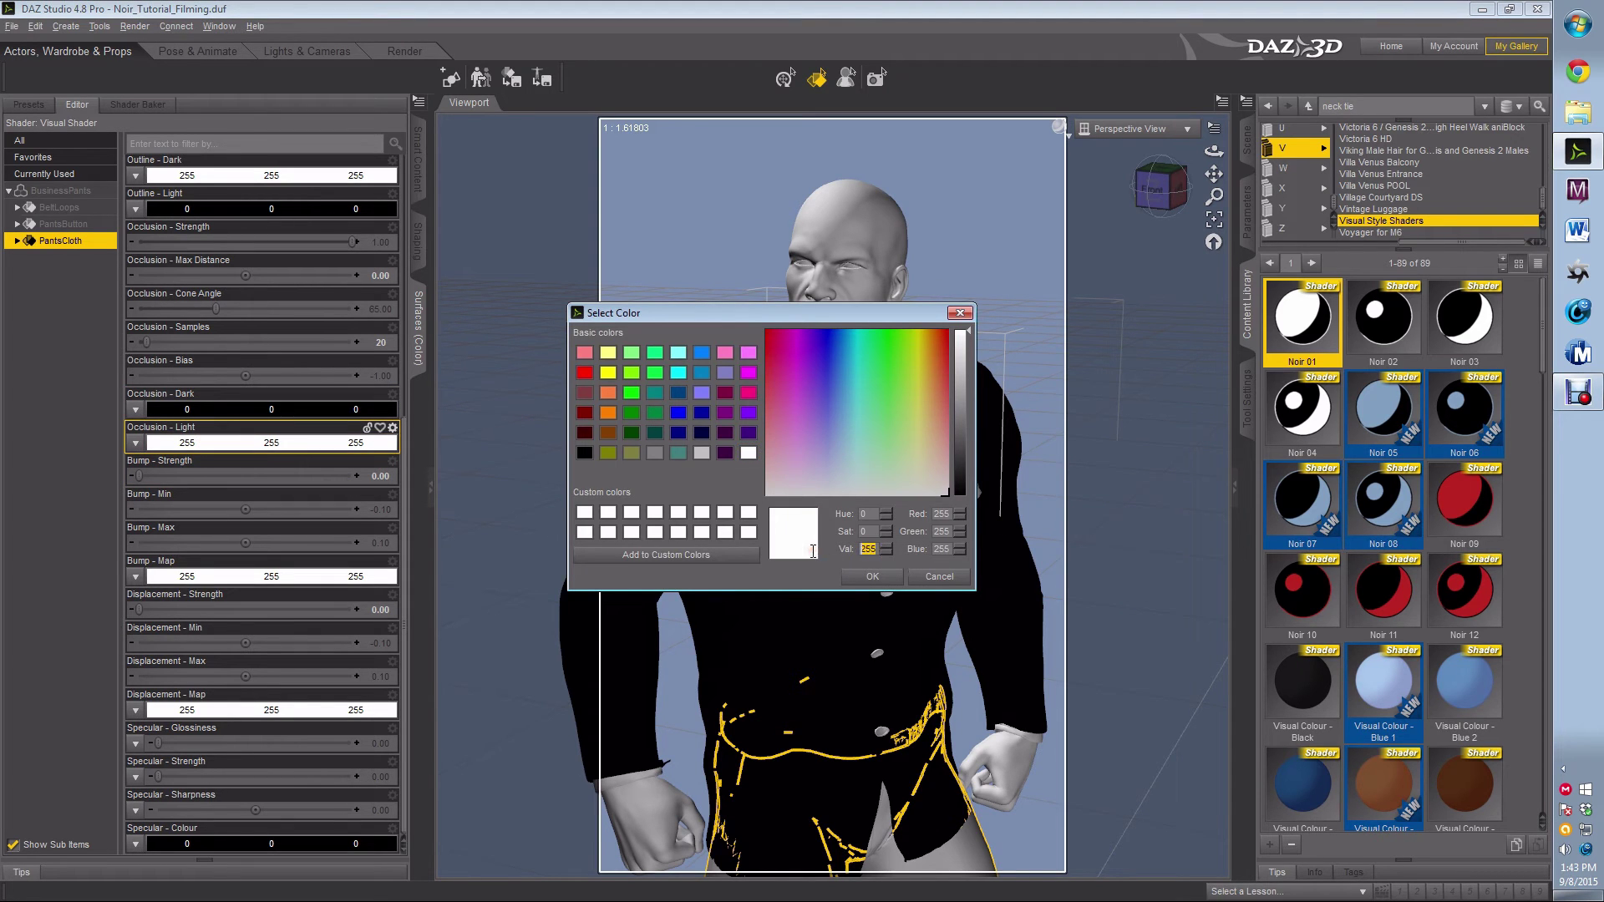
{"action": "type", "text": "4"}
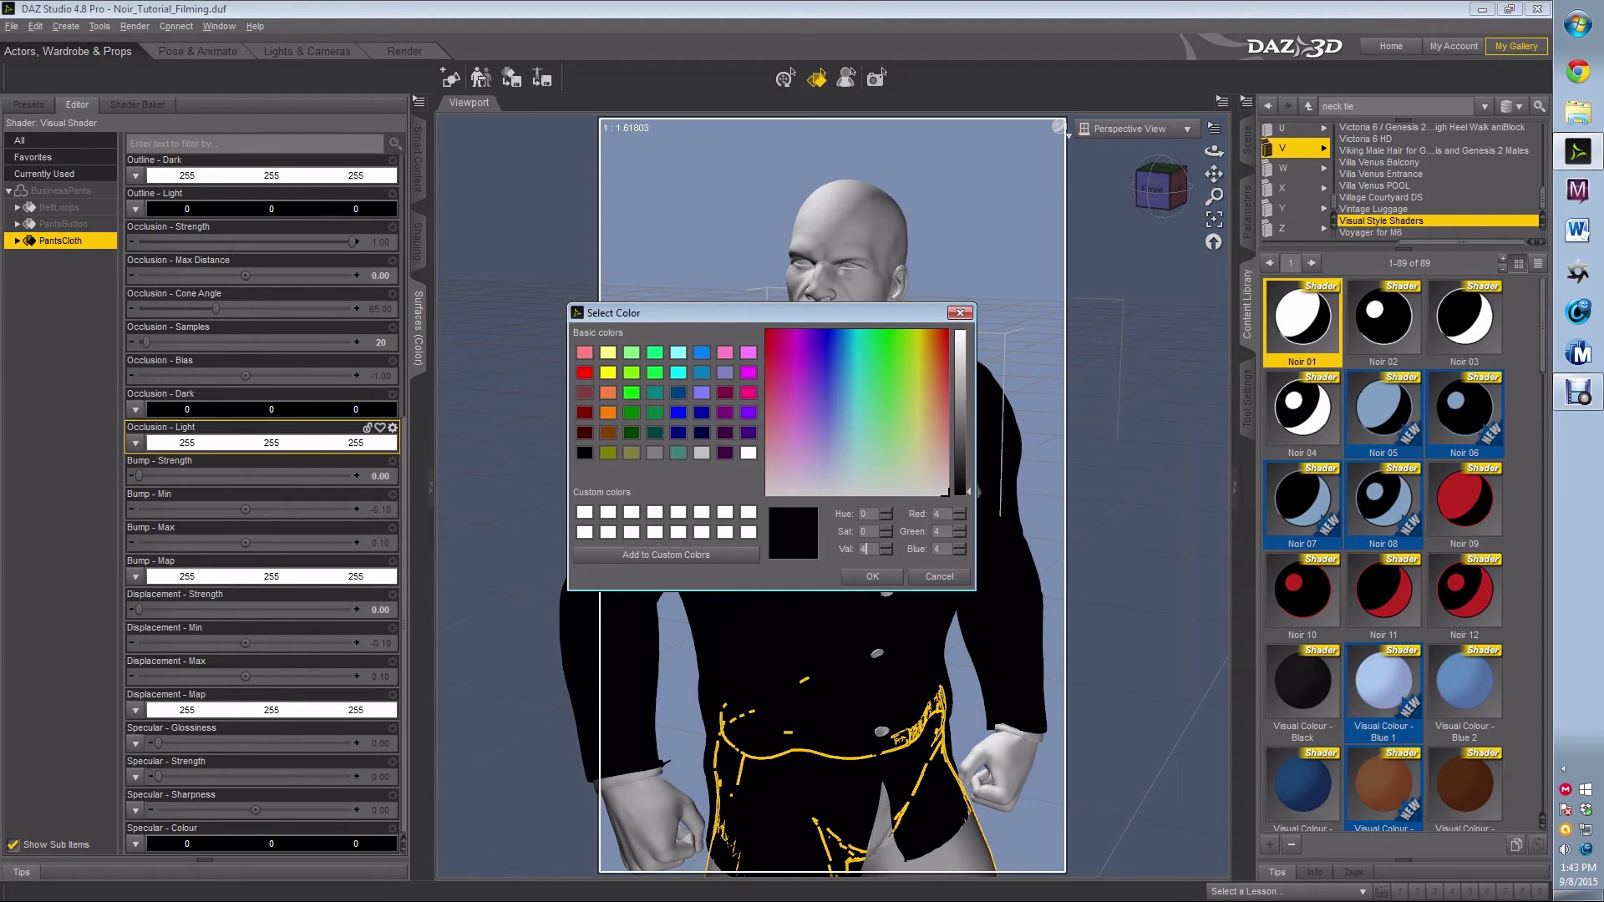
{"action": "left_click", "coordinate": [867, 576]}
{"action": "scroll", "coordinate": [238, 375], "scroll_direction": "up", "scroll_amount": 5}
{"action": "scroll", "coordinate": [218, 339], "scroll_direction": "up", "scroll_amount": 3}
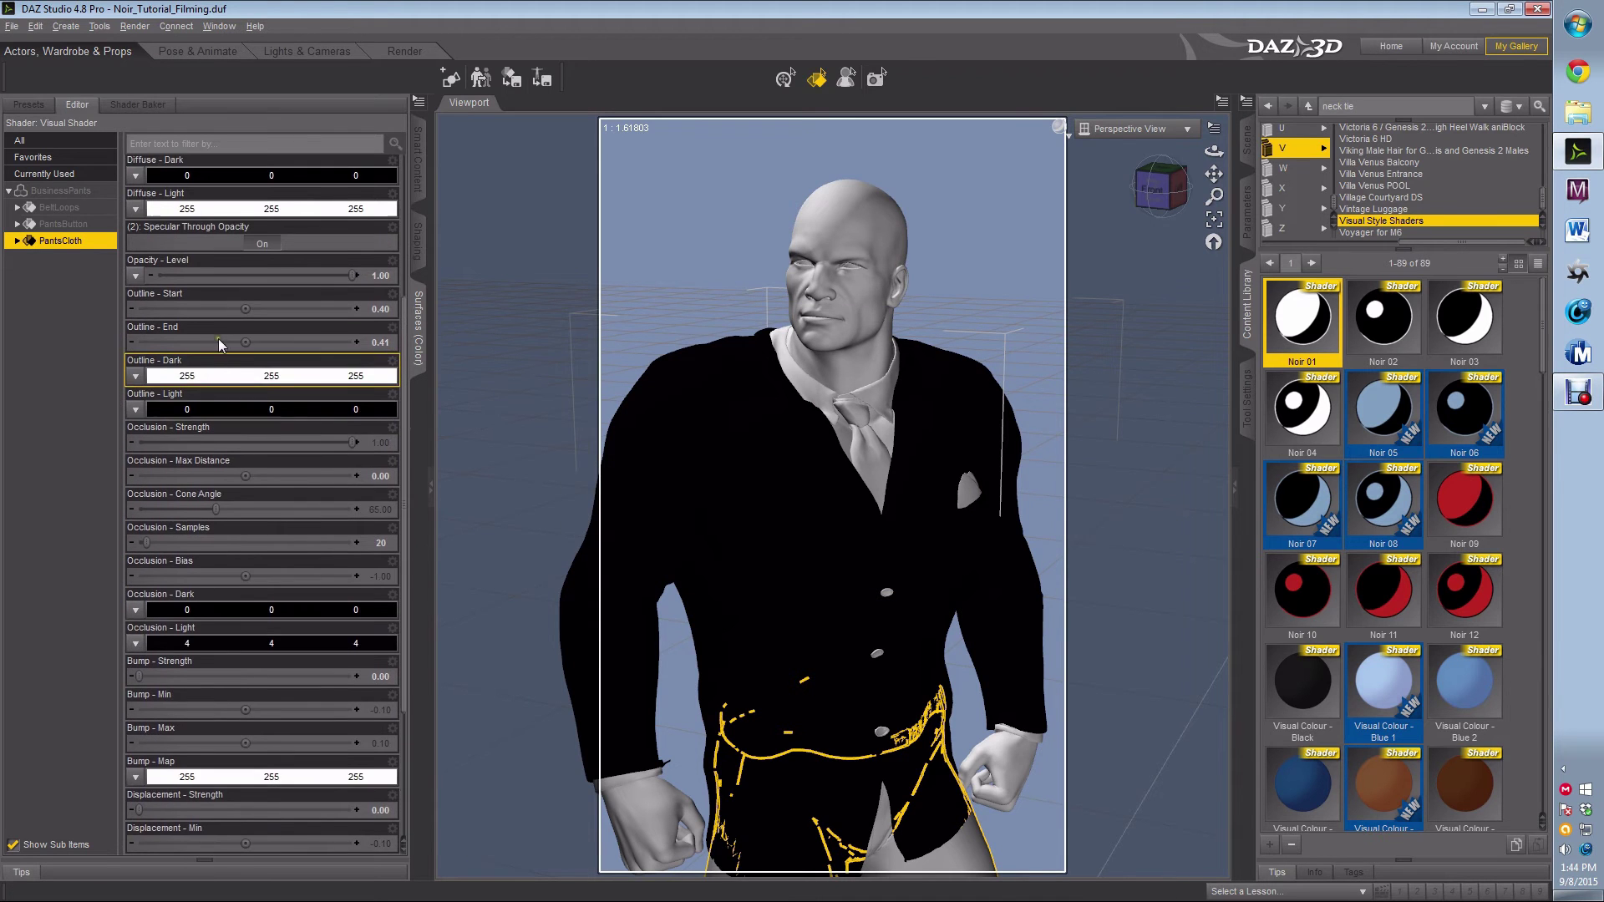
{"action": "left_click", "coordinate": [219, 308]}
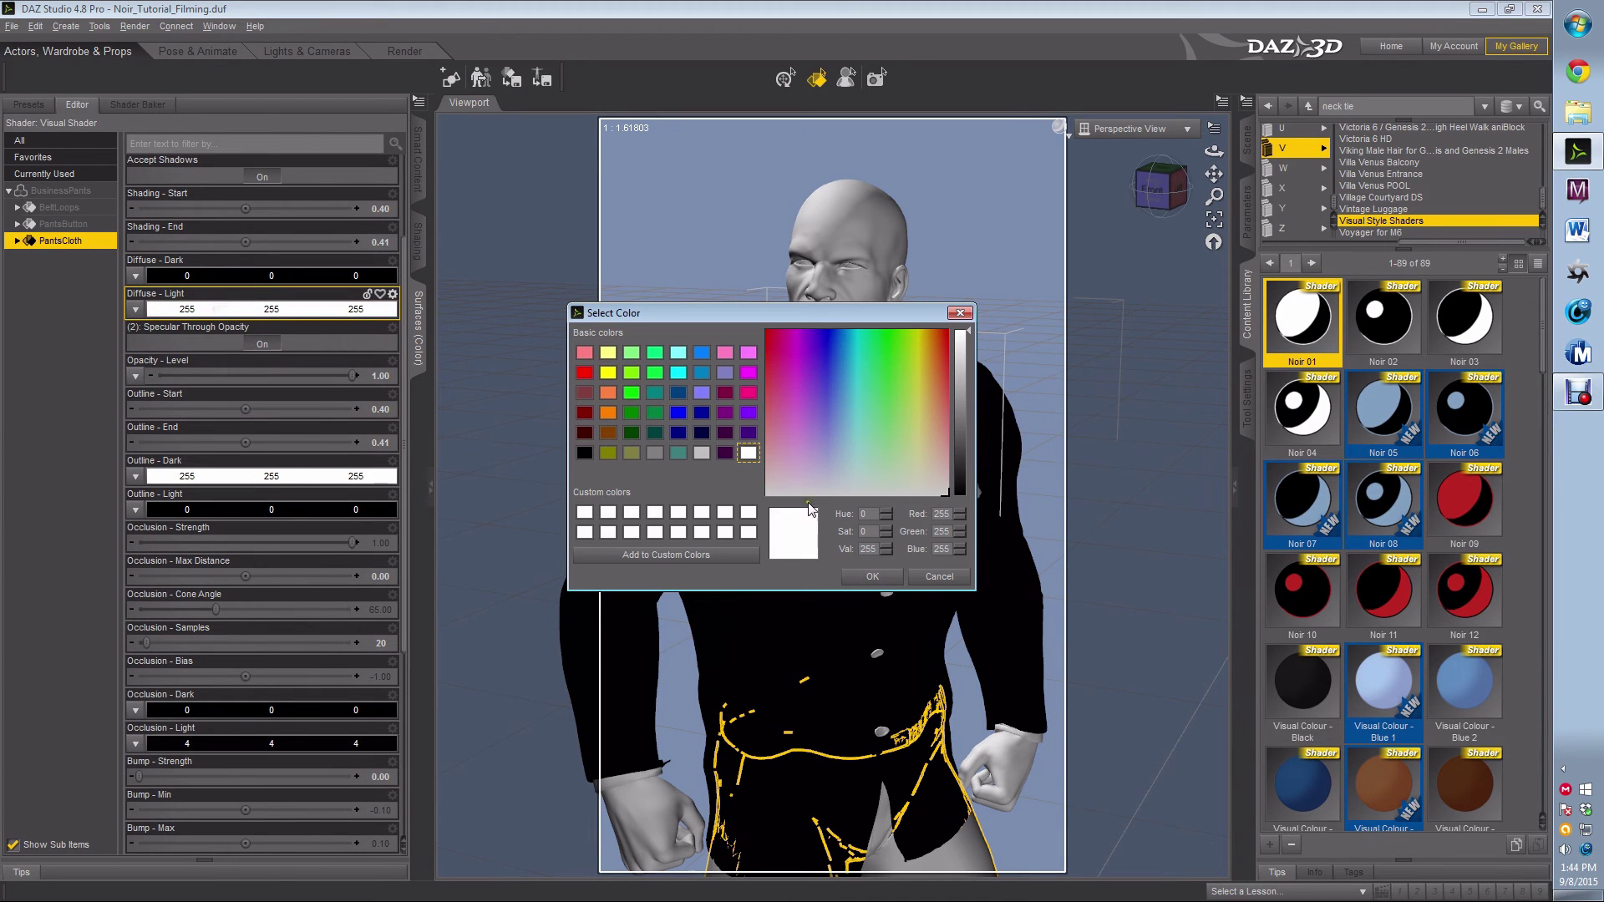
{"action": "left_click", "coordinate": [885, 552]}
{"action": "type", "text": "4"}
{"action": "left_click", "coordinate": [873, 578]}
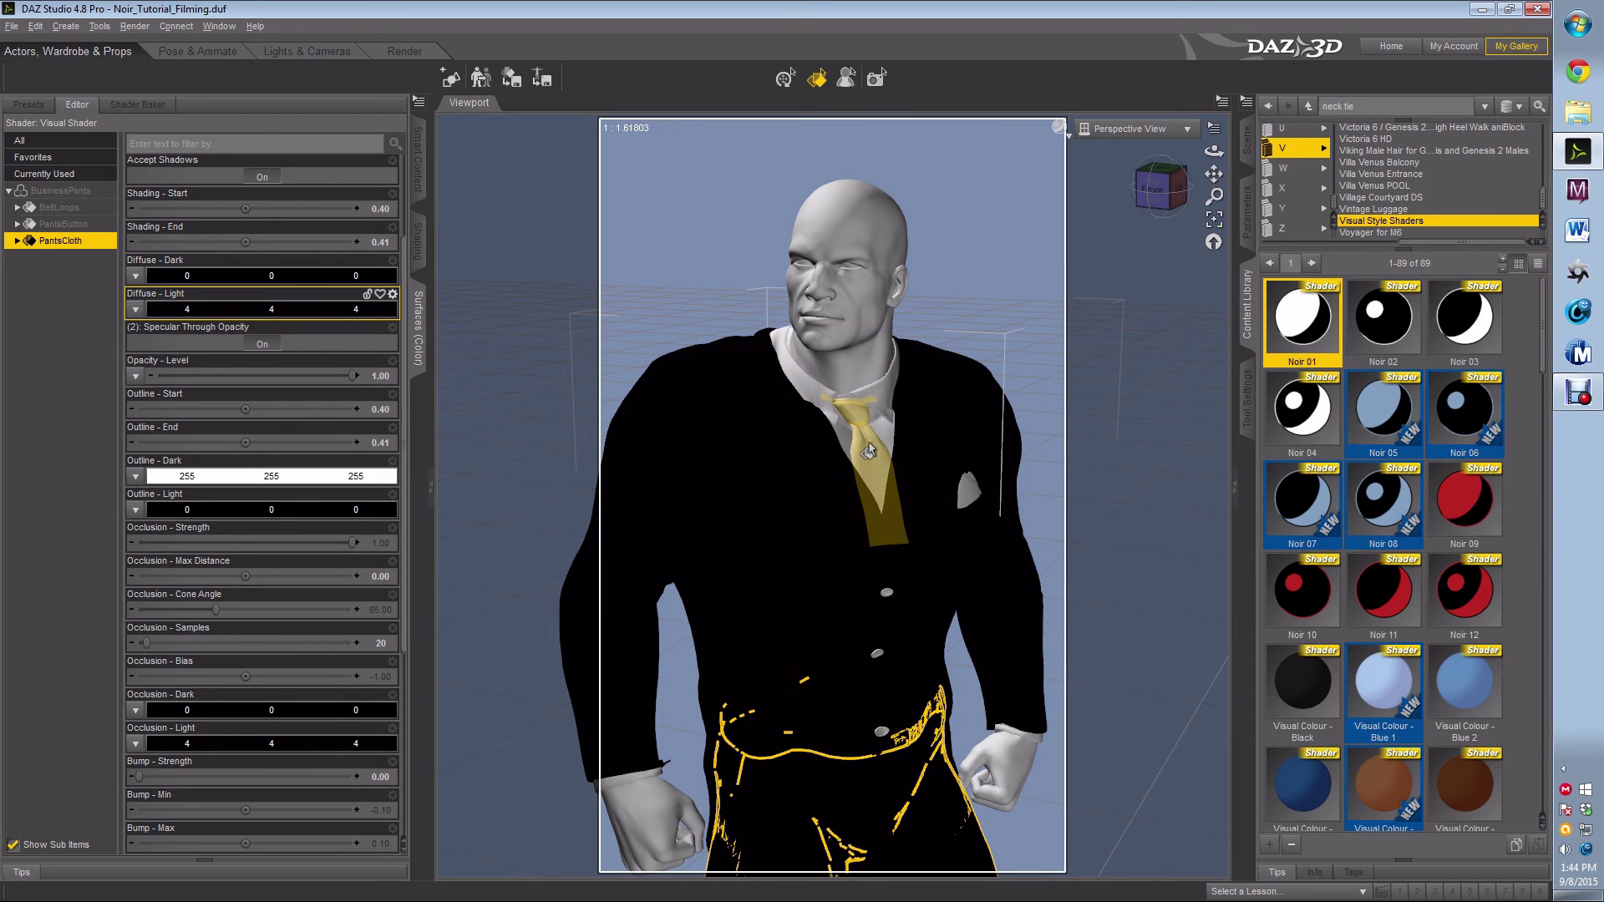
- Select the handkerchief and set its Diffuse Dark colour to white
{"action": "left_click", "coordinate": [967, 495]}
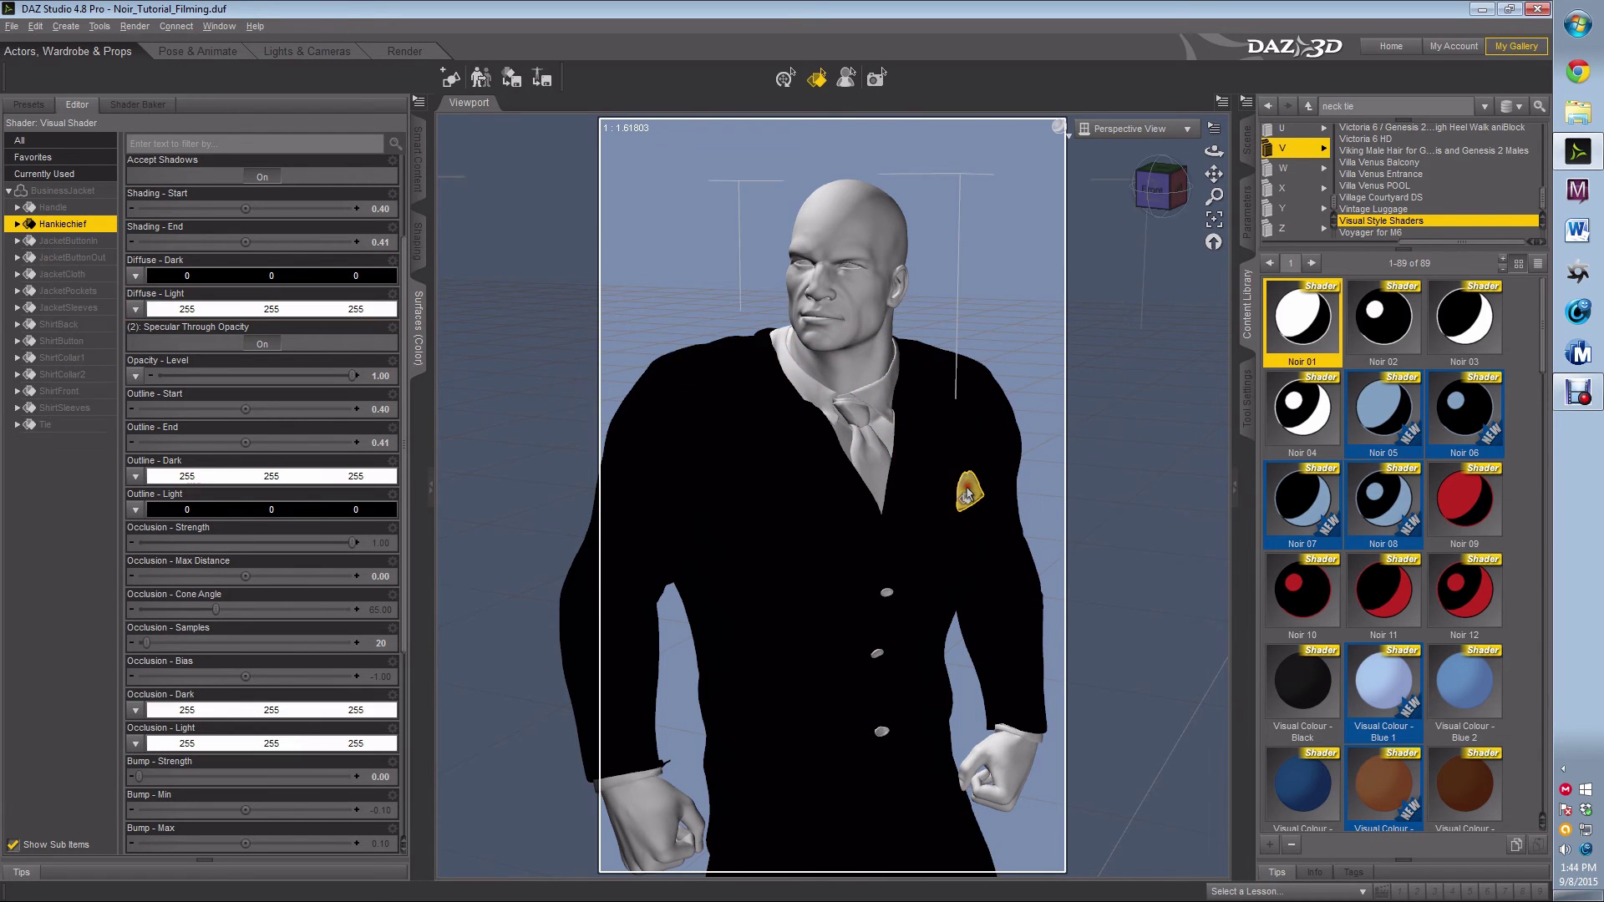
{"action": "left_click", "coordinate": [237, 511]}
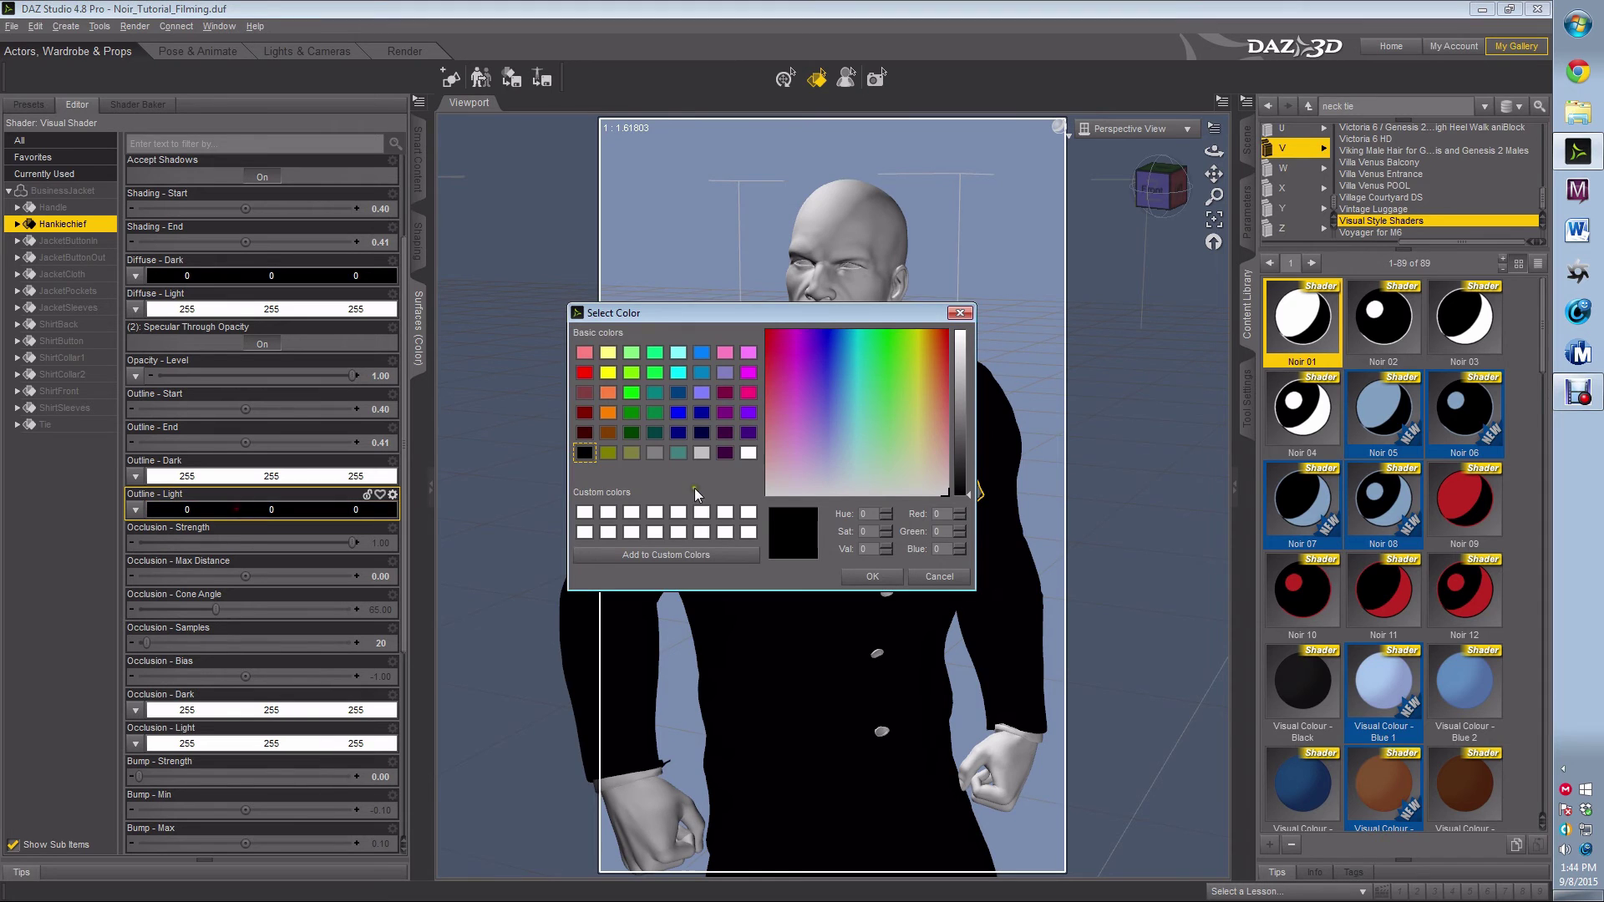
{"action": "left_click", "coordinate": [872, 578]}
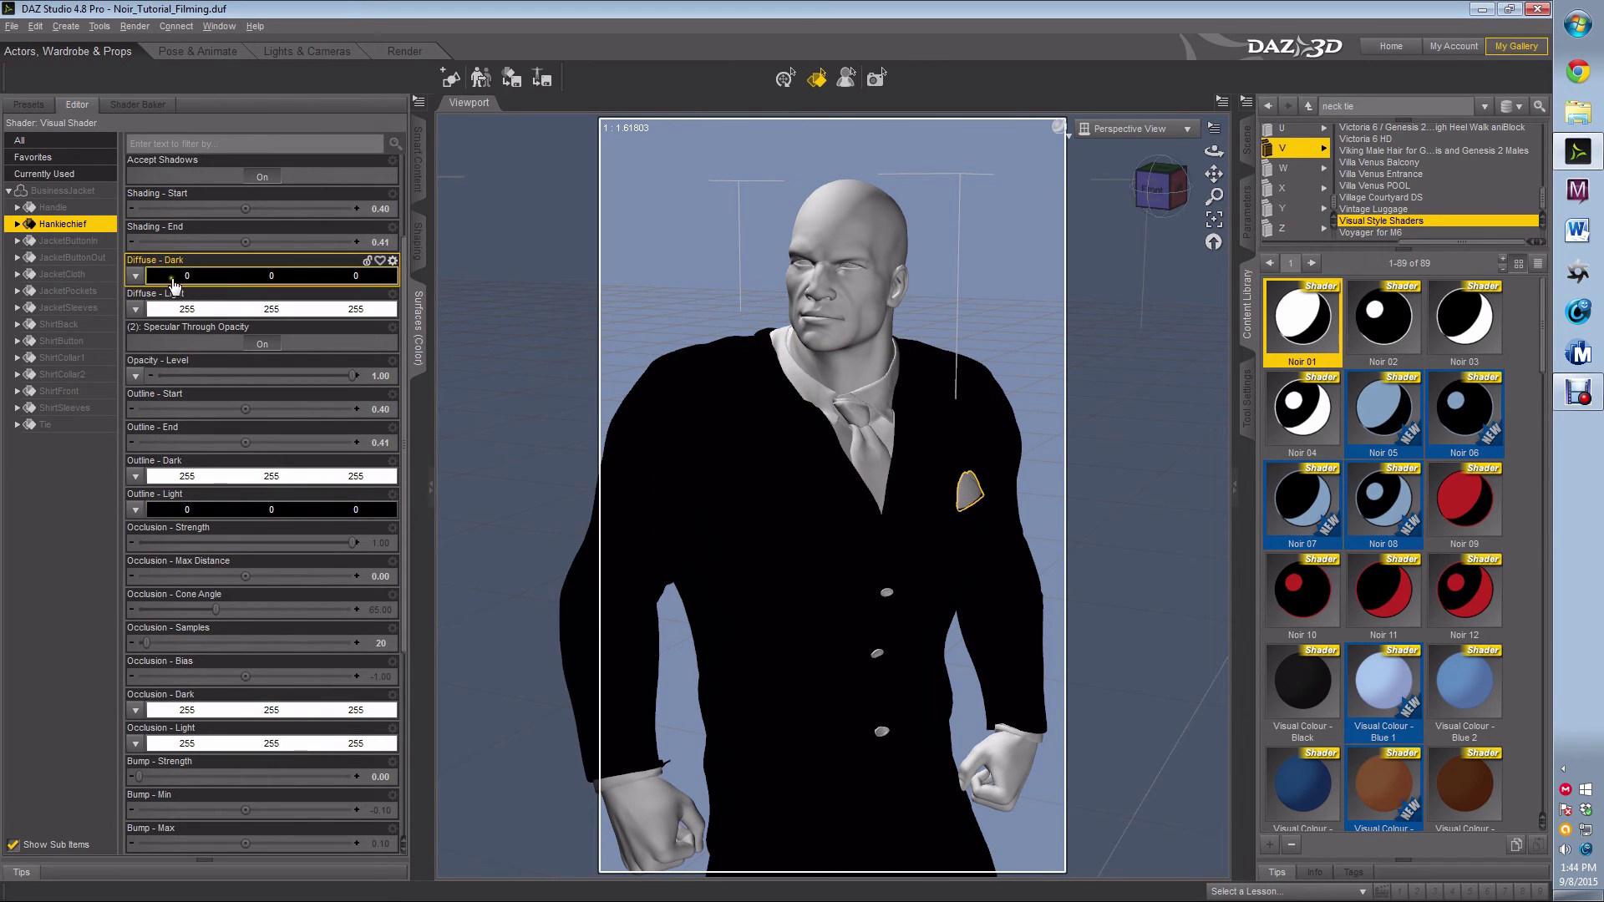
{"action": "left_click", "coordinate": [179, 277]}
{"action": "left_click", "coordinate": [746, 452]}
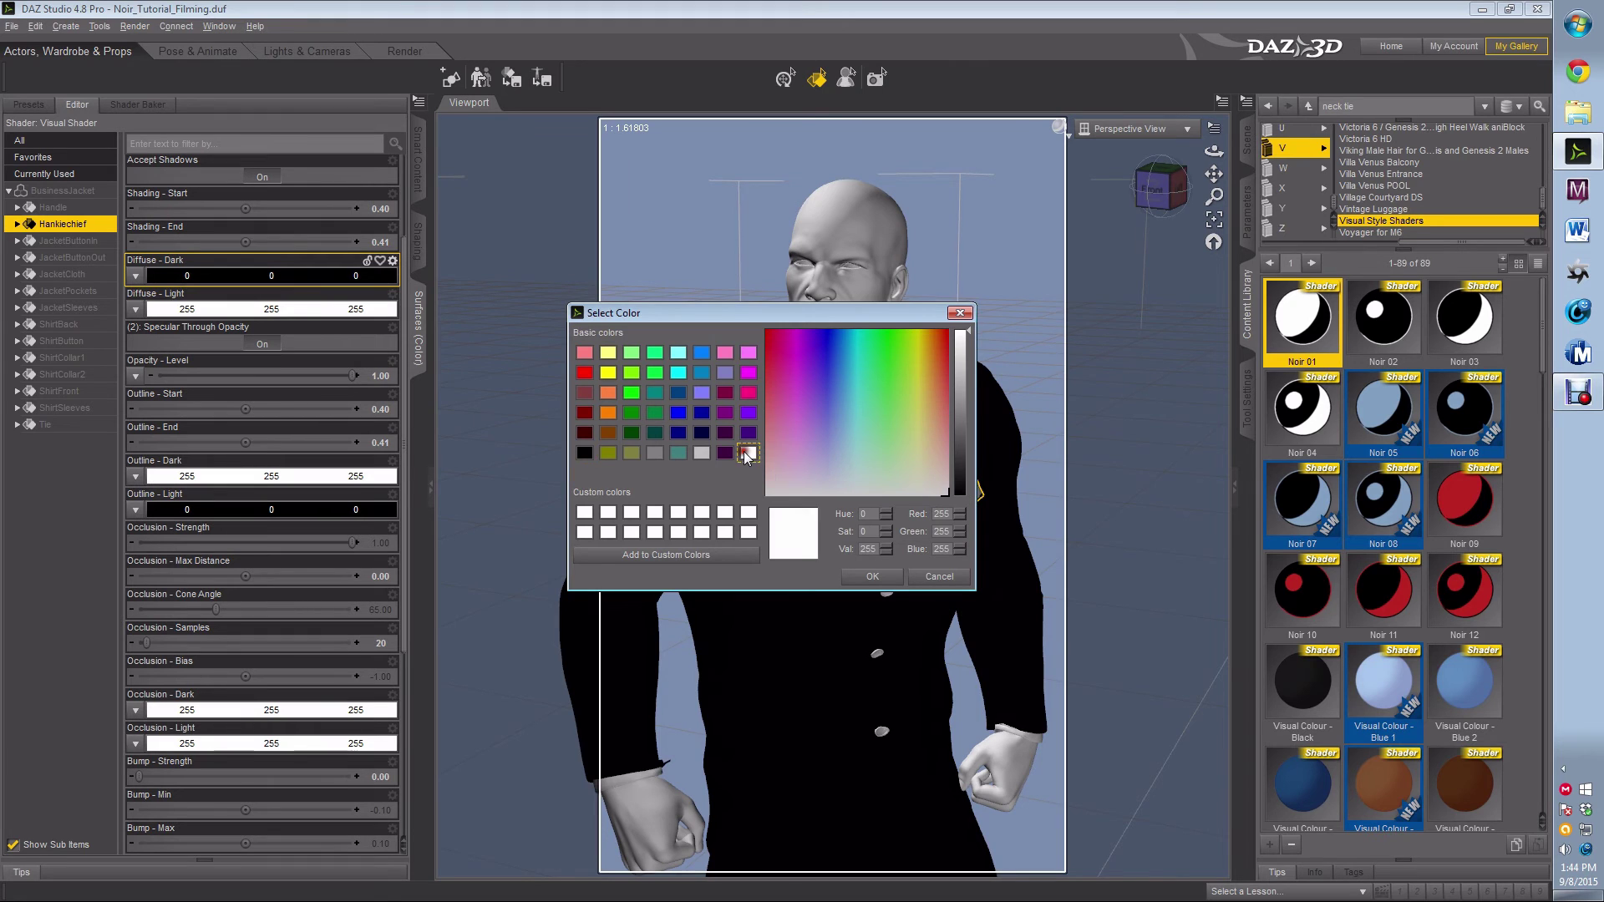
{"action": "left_click", "coordinate": [872, 577]}
- Set the handkerchief's Diffuse Light and Occlusion Light to black
{"action": "left_click", "coordinate": [234, 311]}
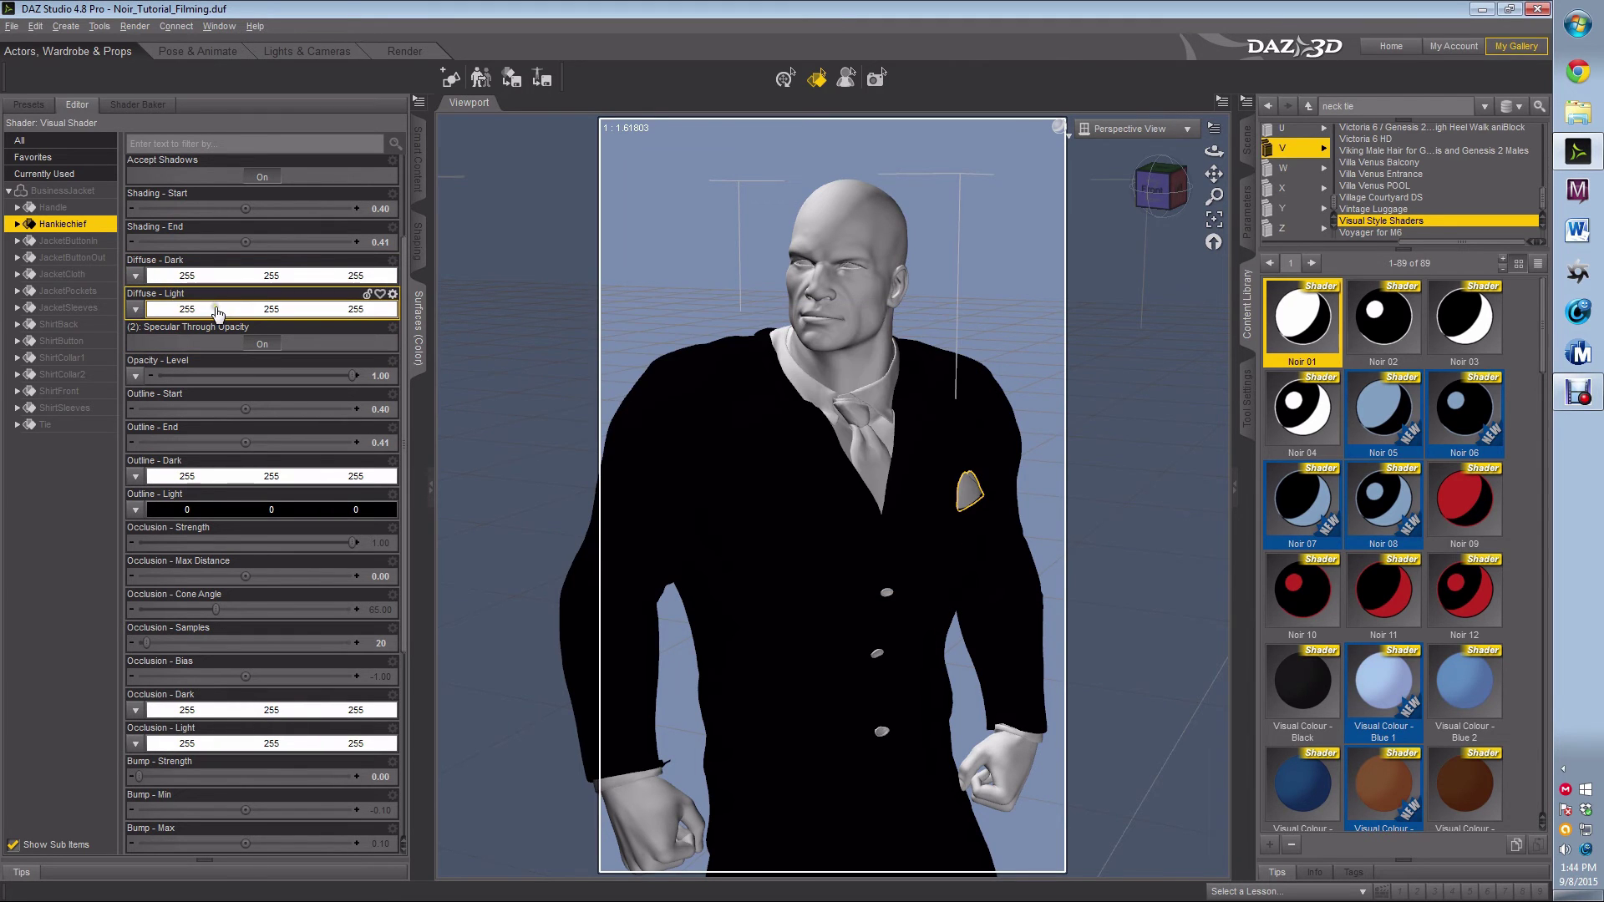
{"action": "left_click", "coordinate": [585, 452]}
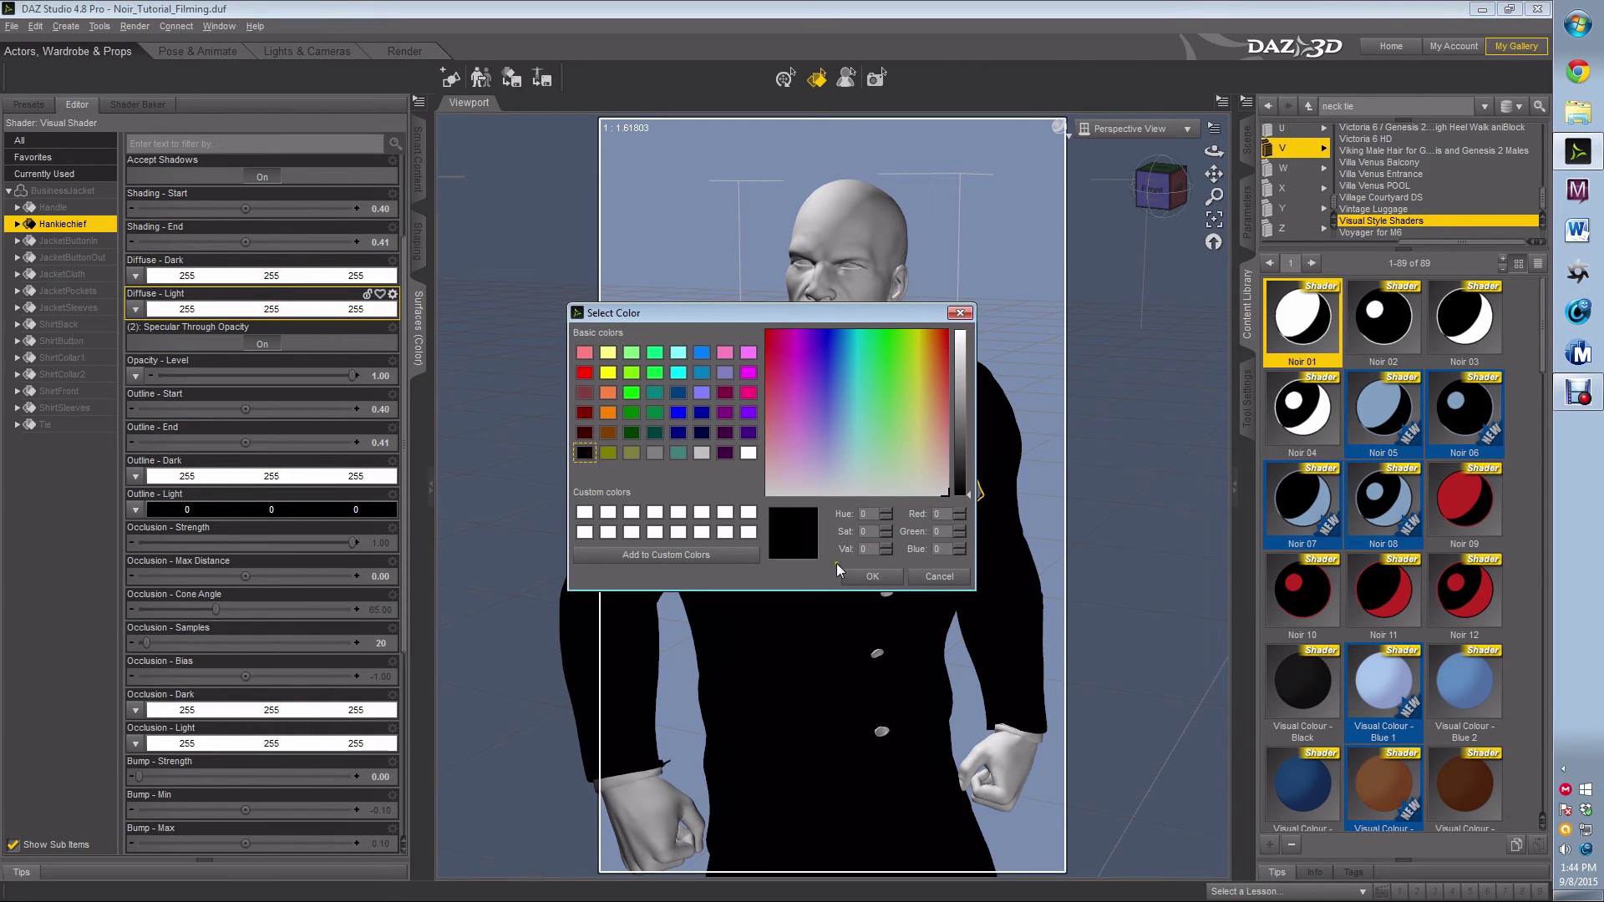
{"action": "left_click", "coordinate": [872, 577]}
{"action": "scroll", "coordinate": [242, 534], "scroll_direction": "down", "scroll_amount": 2}
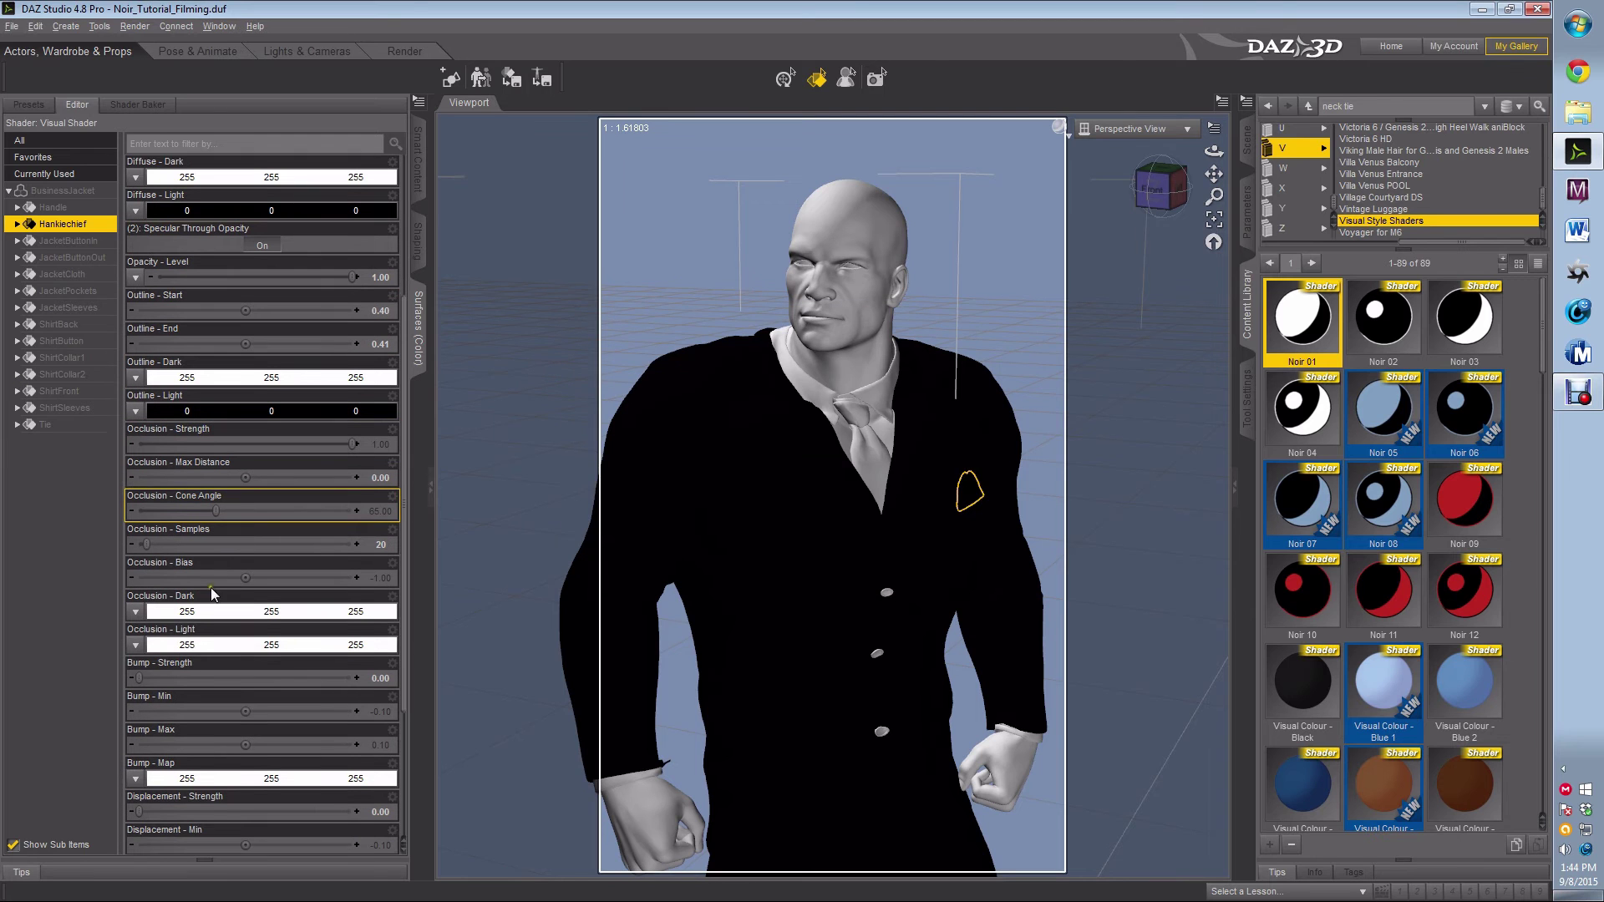
{"action": "left_click", "coordinate": [208, 644]}
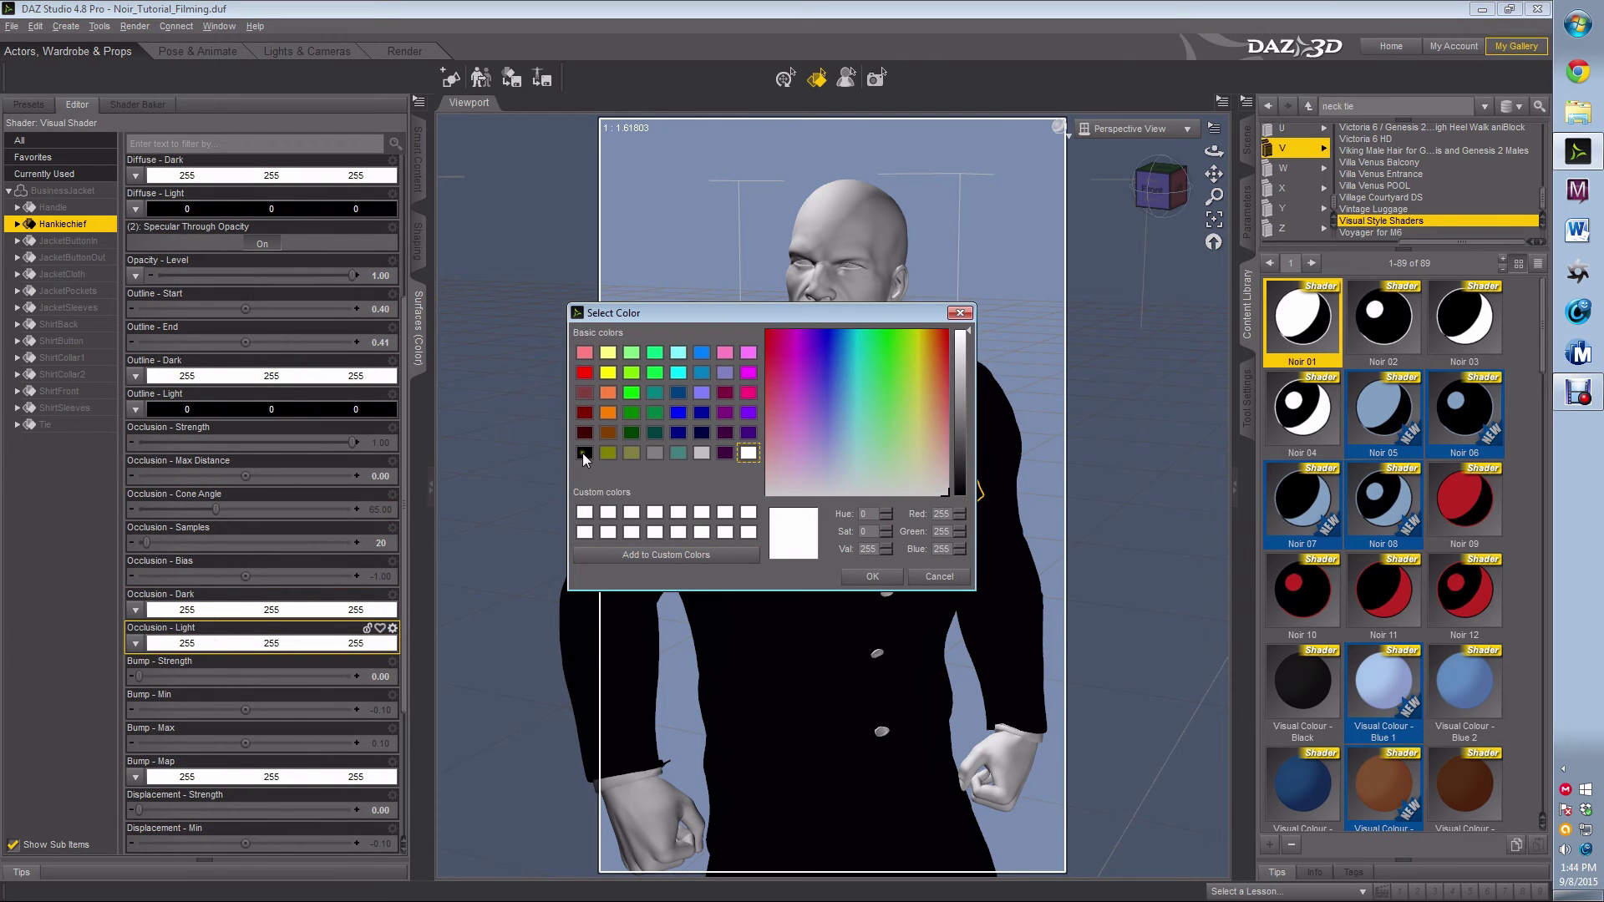
{"action": "left_click", "coordinate": [585, 452]}
{"action": "left_click", "coordinate": [873, 577]}
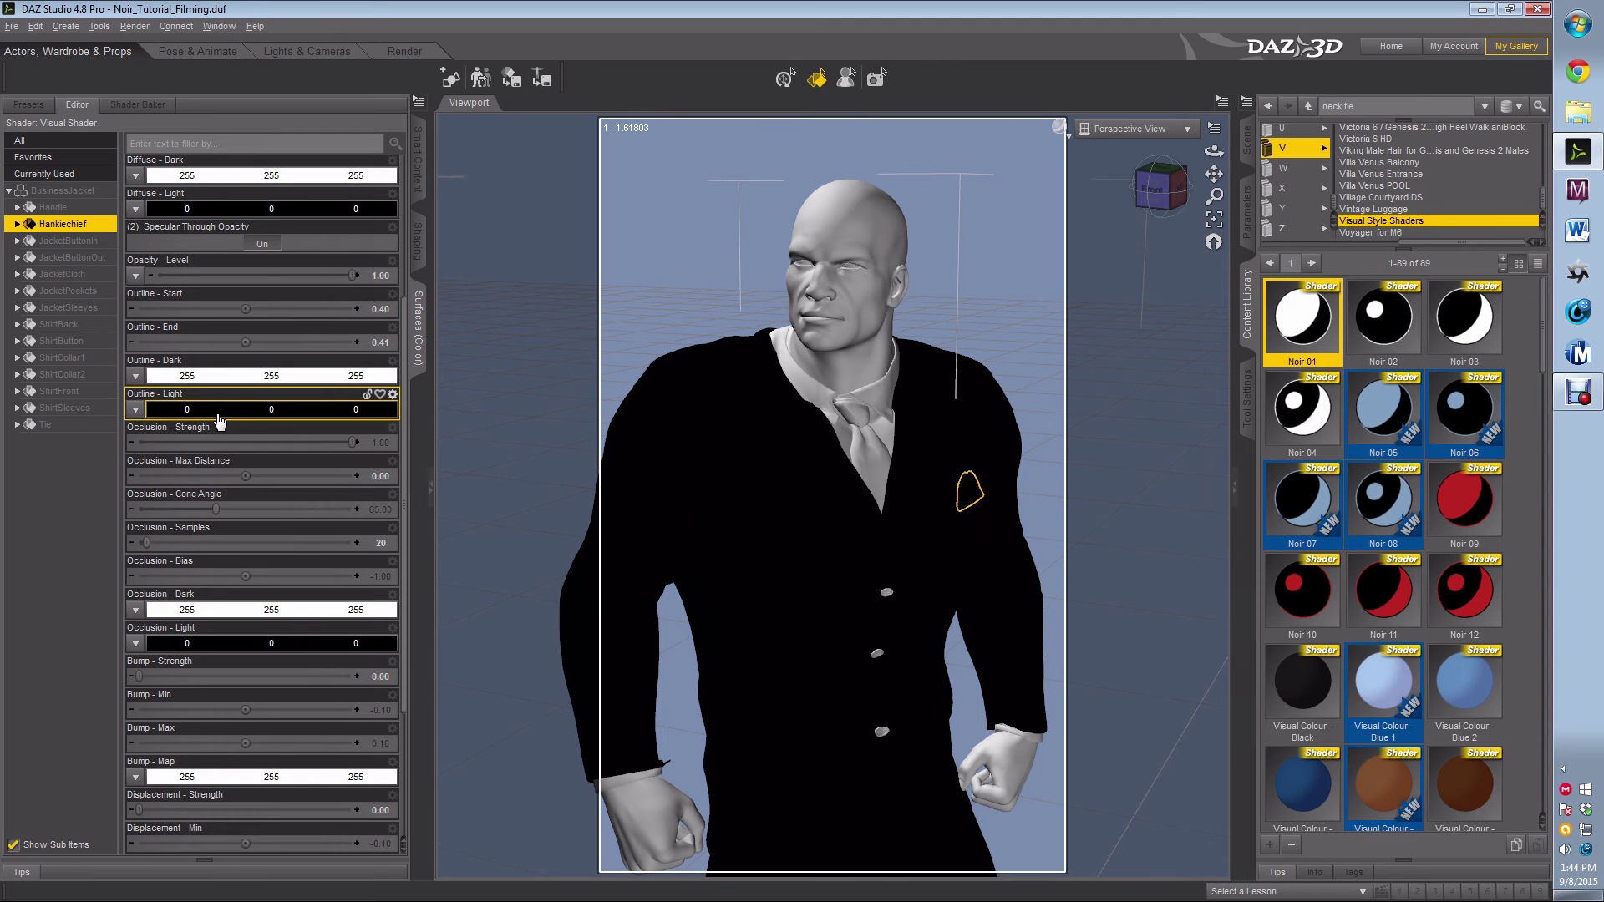
{"action": "scroll", "coordinate": [221, 420], "scroll_direction": "down", "scroll_amount": 5}
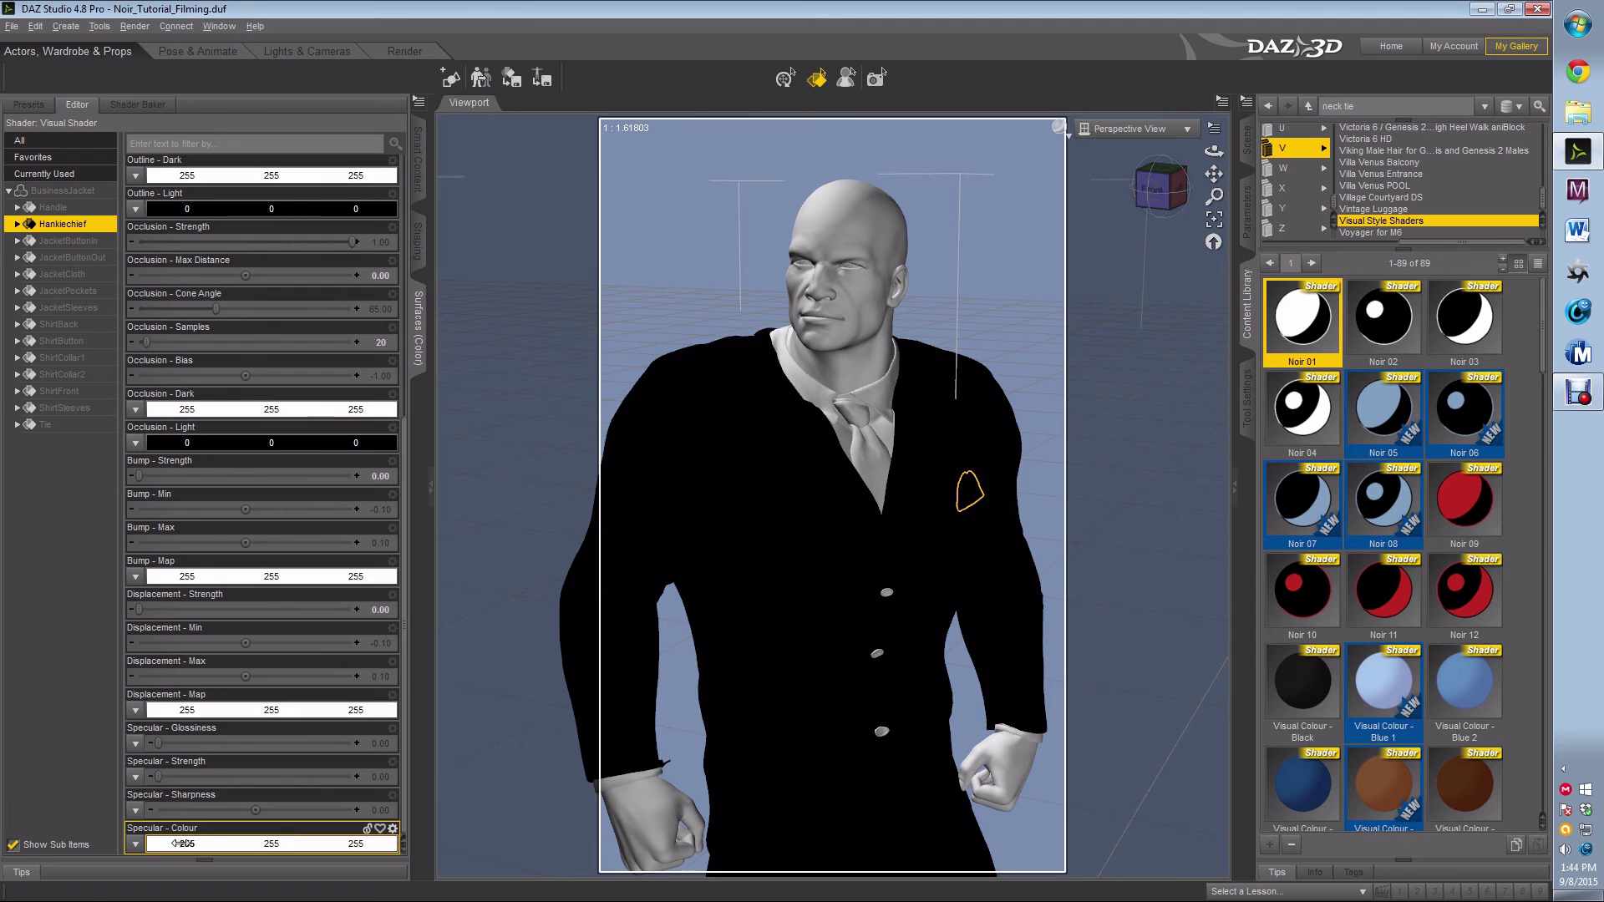
- Select the tie and set its Diffuse Light colour to value 10
{"action": "left_click", "coordinate": [859, 439]}
{"action": "scroll", "coordinate": [248, 425], "scroll_direction": "up", "scroll_amount": 3}
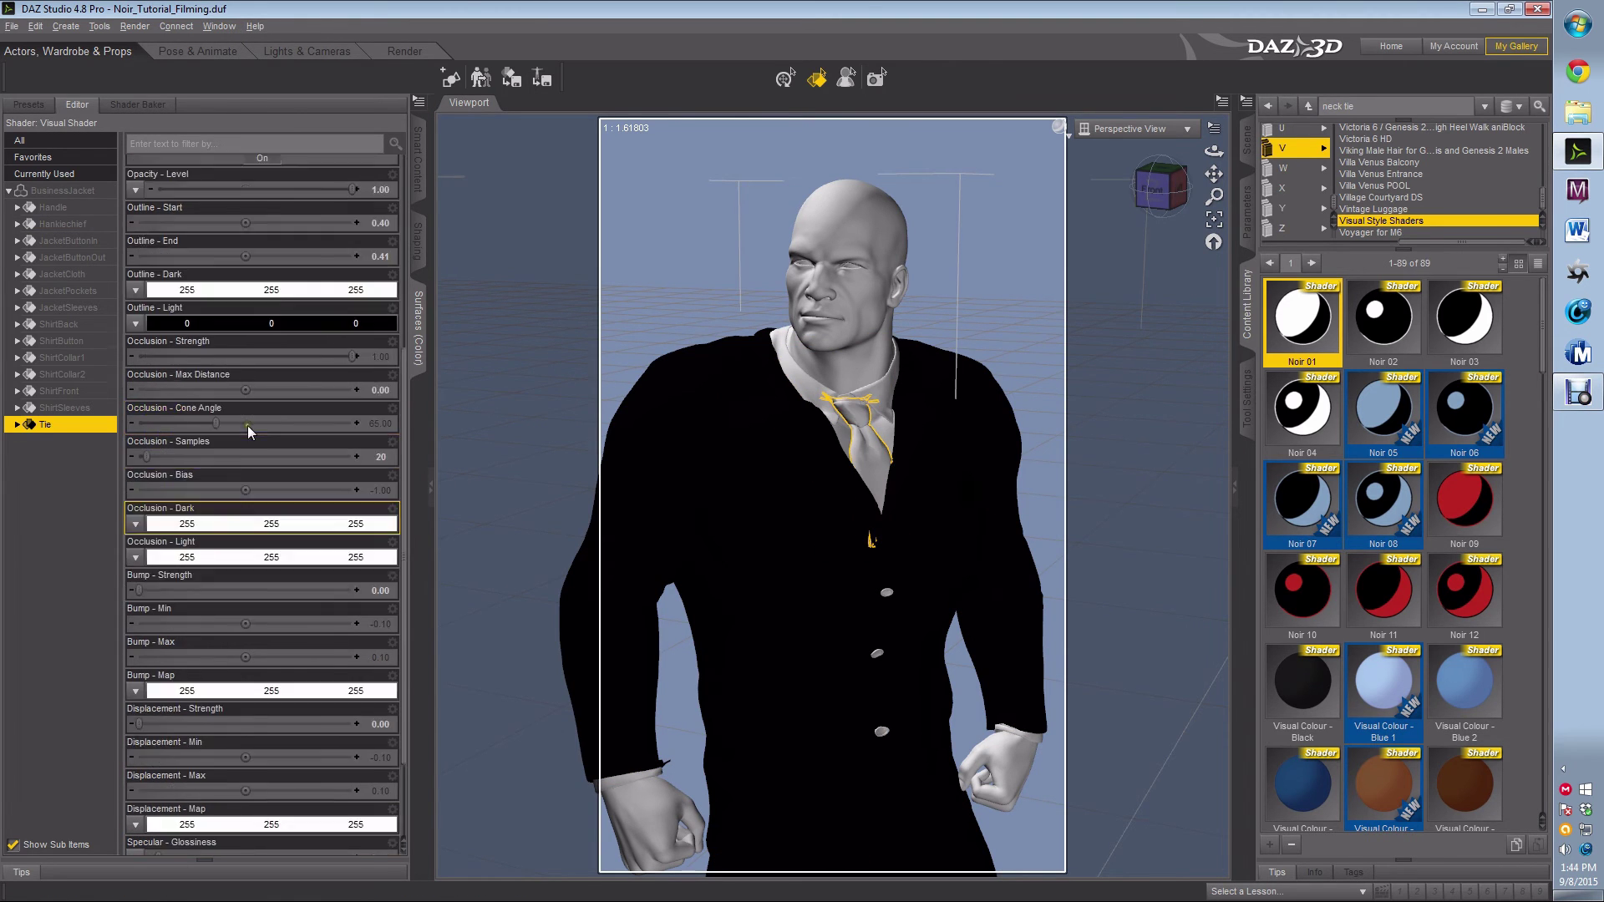
{"action": "scroll", "coordinate": [216, 408], "scroll_direction": "up", "scroll_amount": 1}
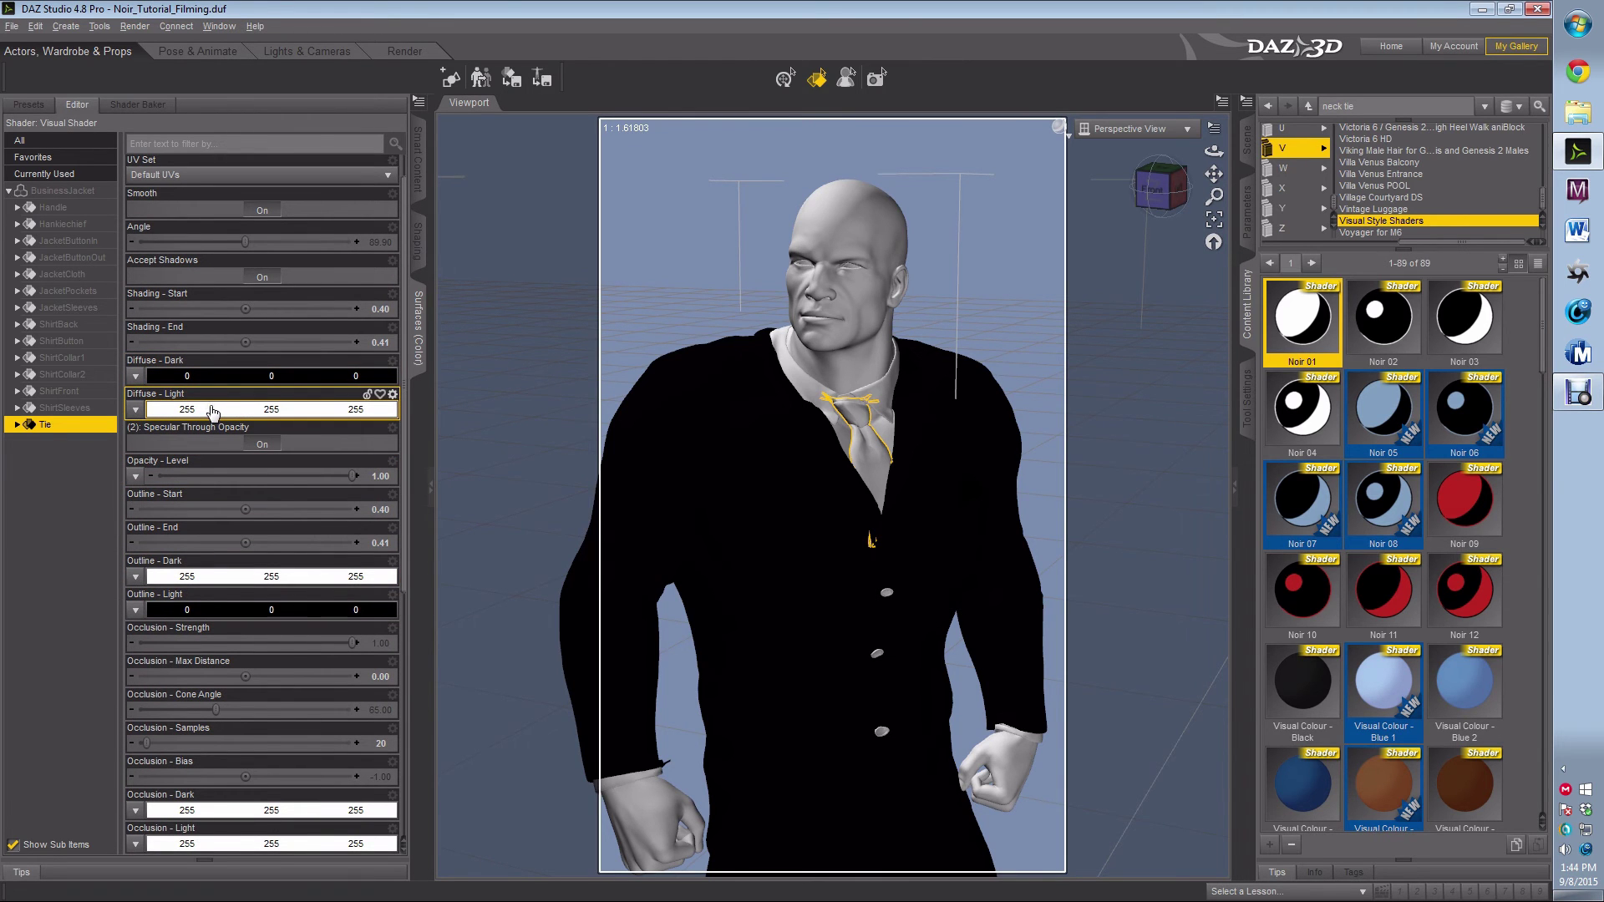
{"action": "left_click", "coordinate": [214, 411]}
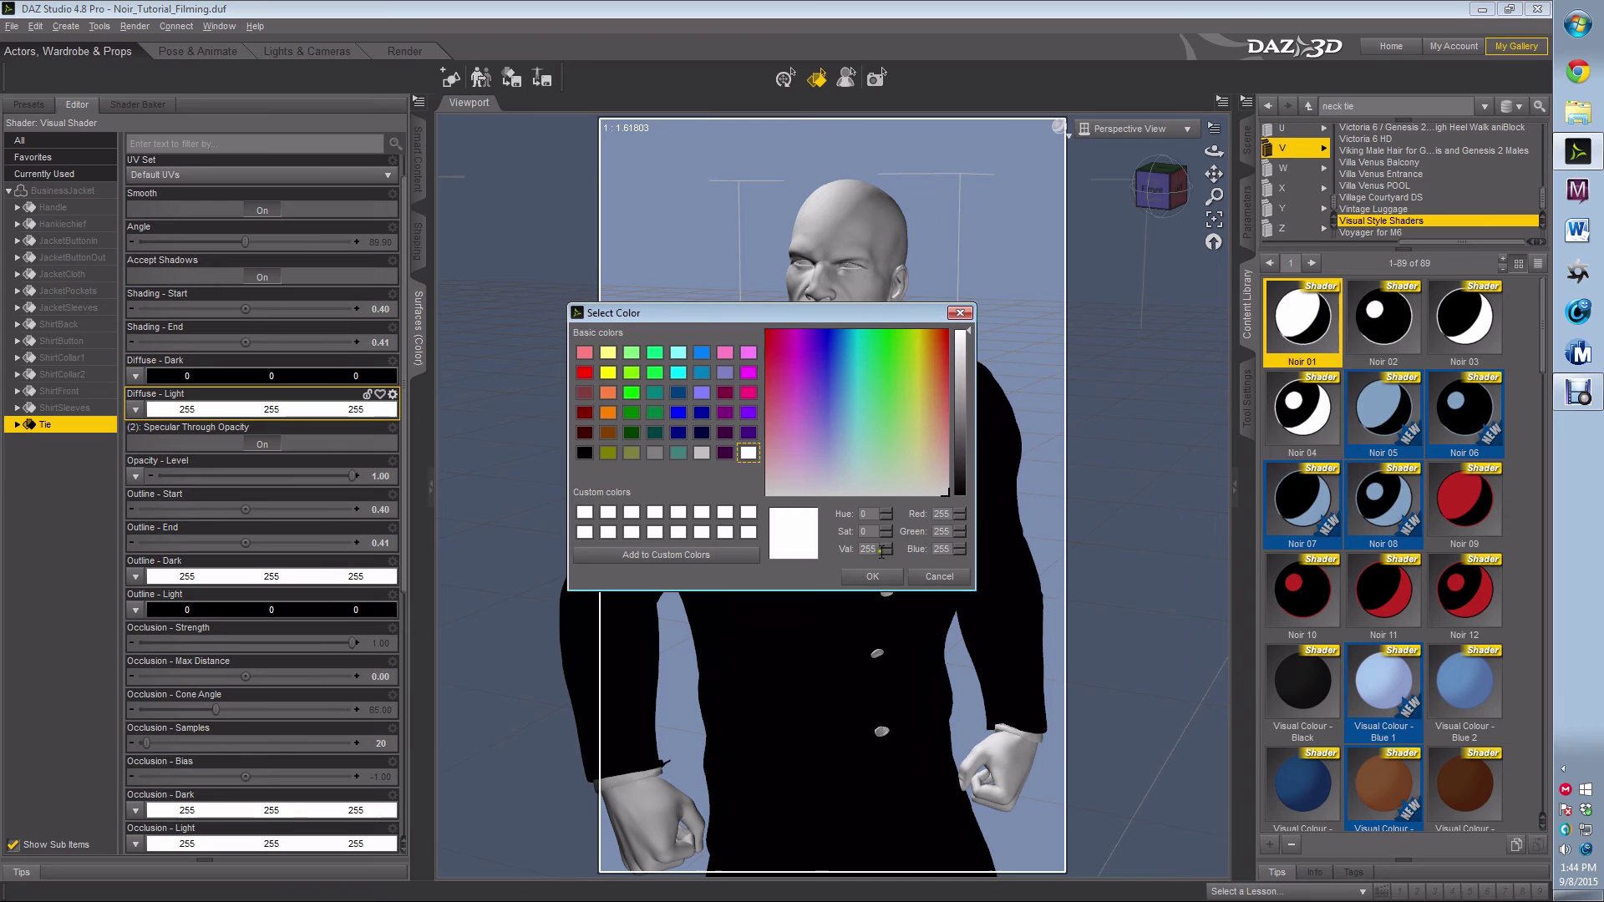
{"action": "double_click", "coordinate": [856, 549]}
{"action": "type", "text": "10"}
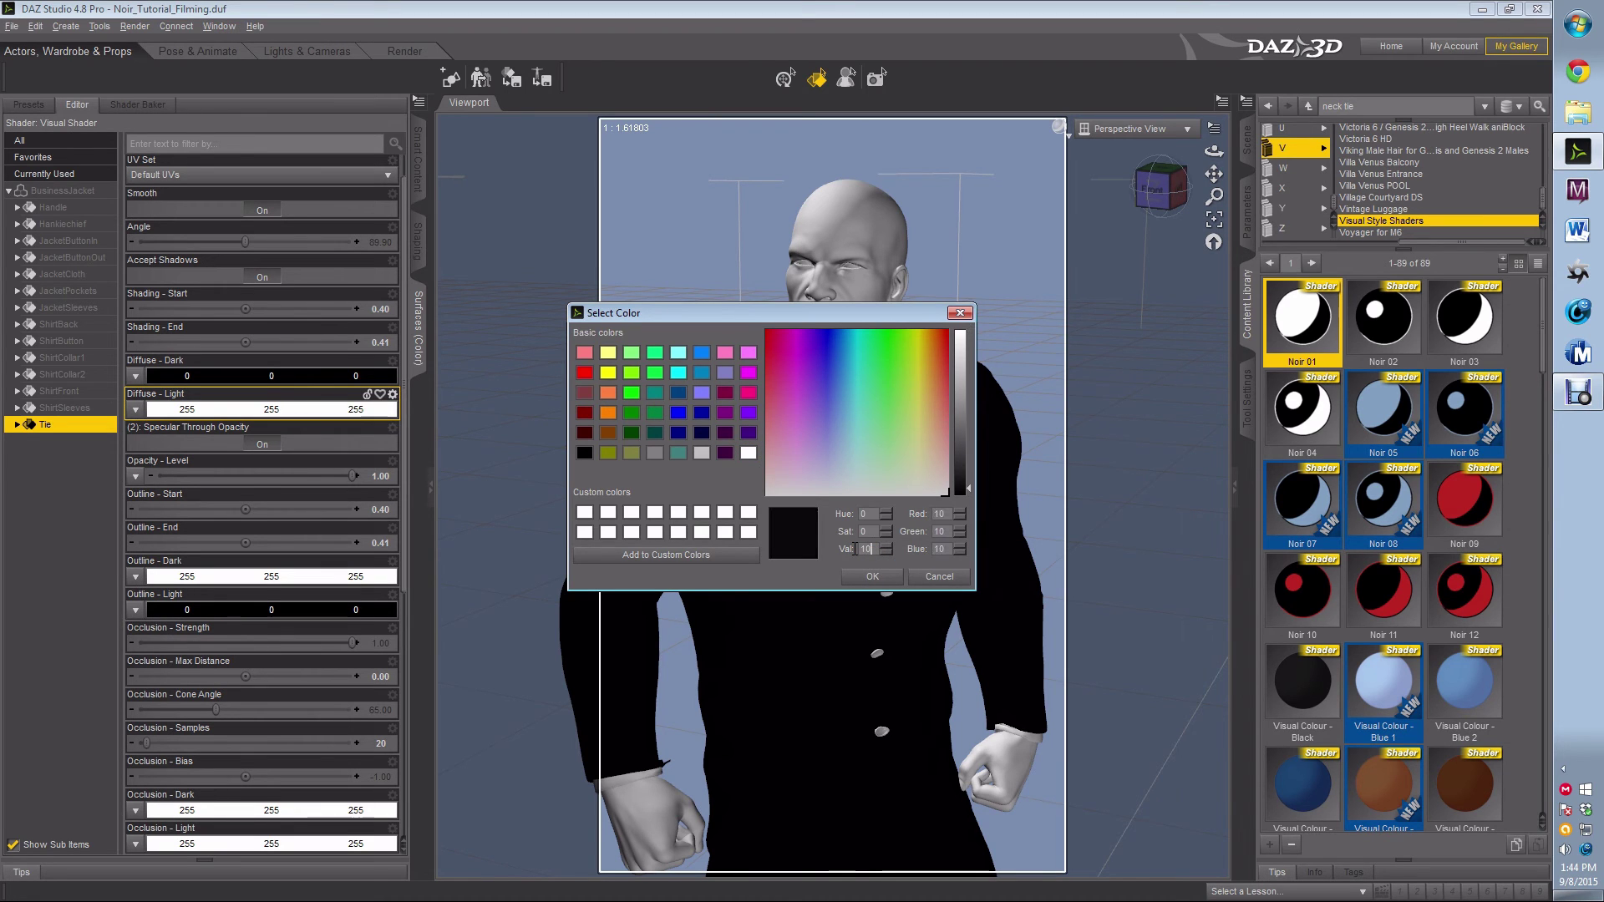
{"action": "left_click", "coordinate": [872, 577]}
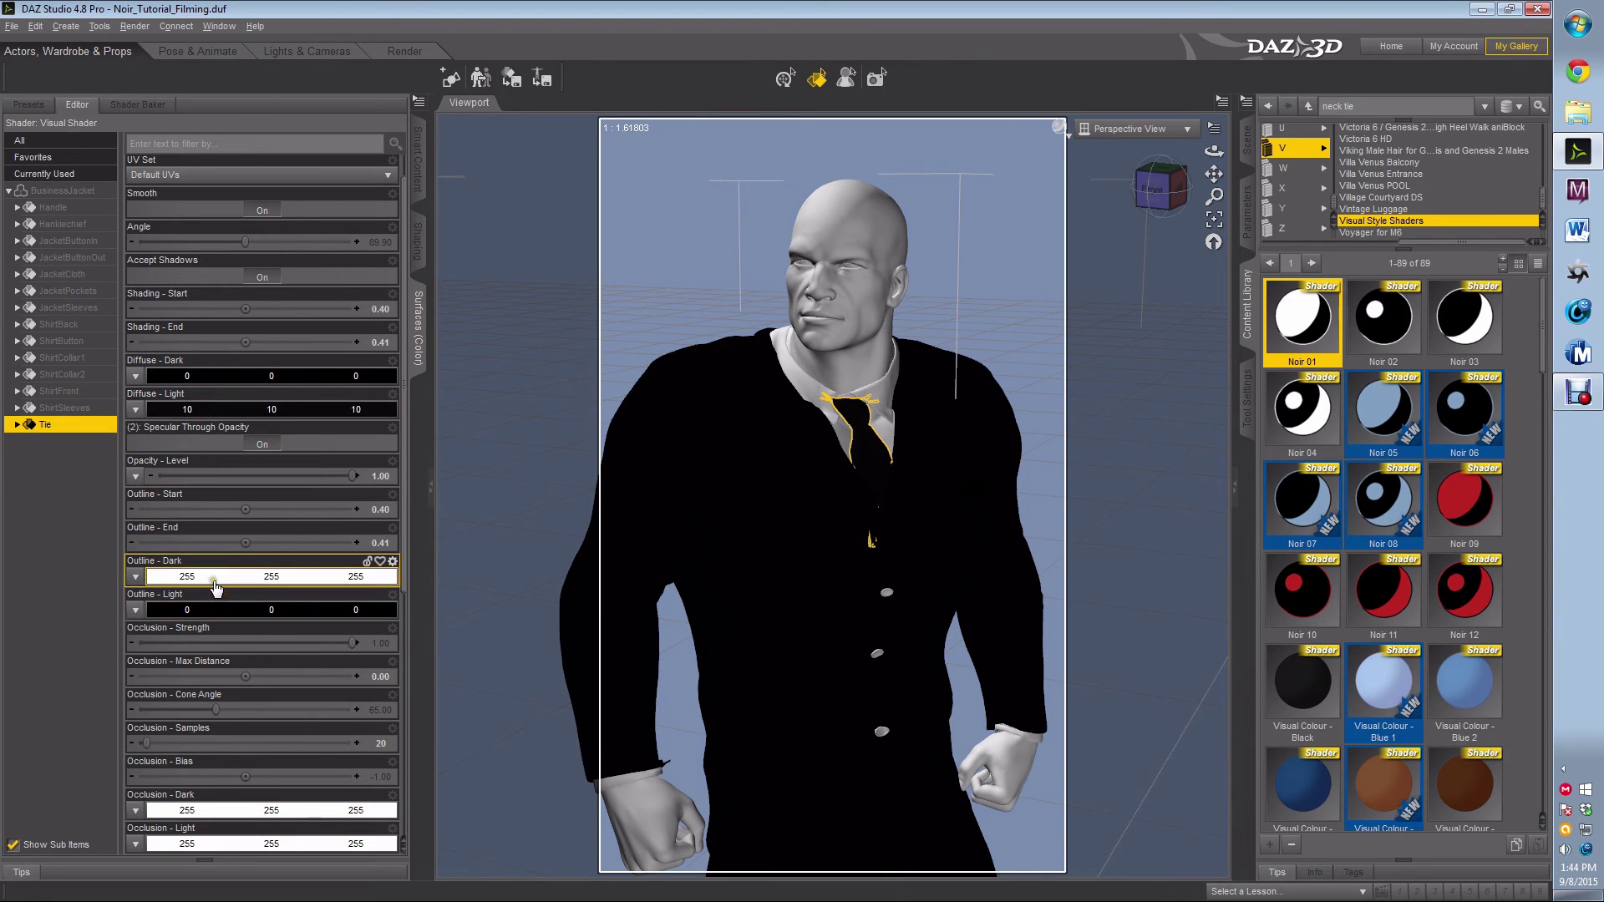
- Set the tie's Outline Light to white and Occlusion Dark to black
{"action": "left_click", "coordinate": [214, 616]}
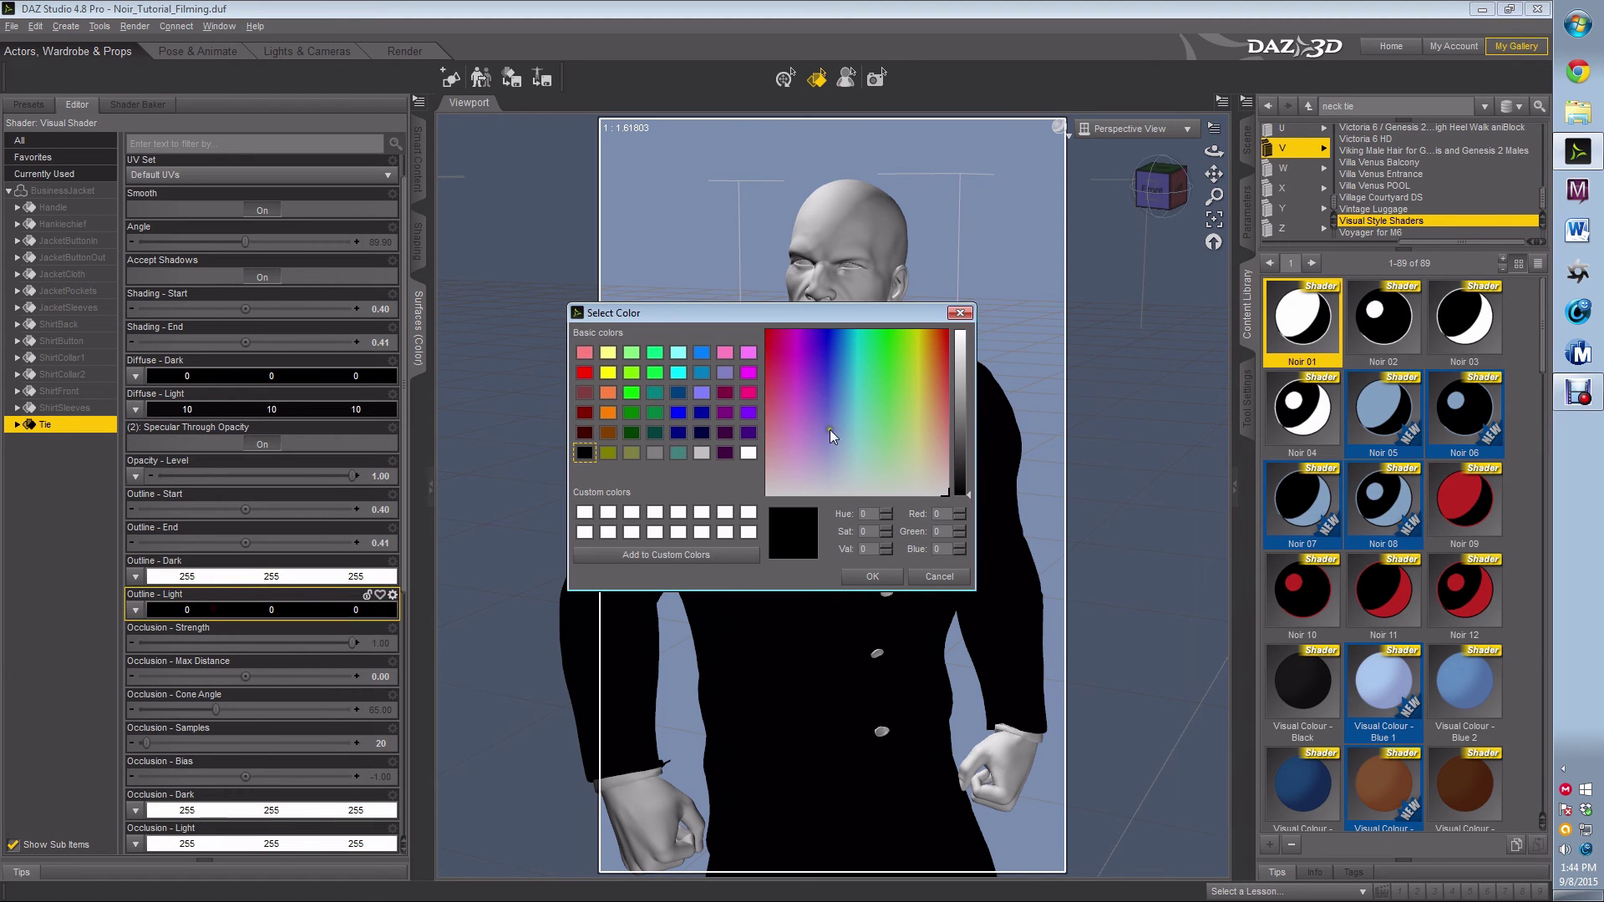
{"action": "left_click", "coordinate": [749, 453]}
{"action": "left_click", "coordinate": [870, 576]}
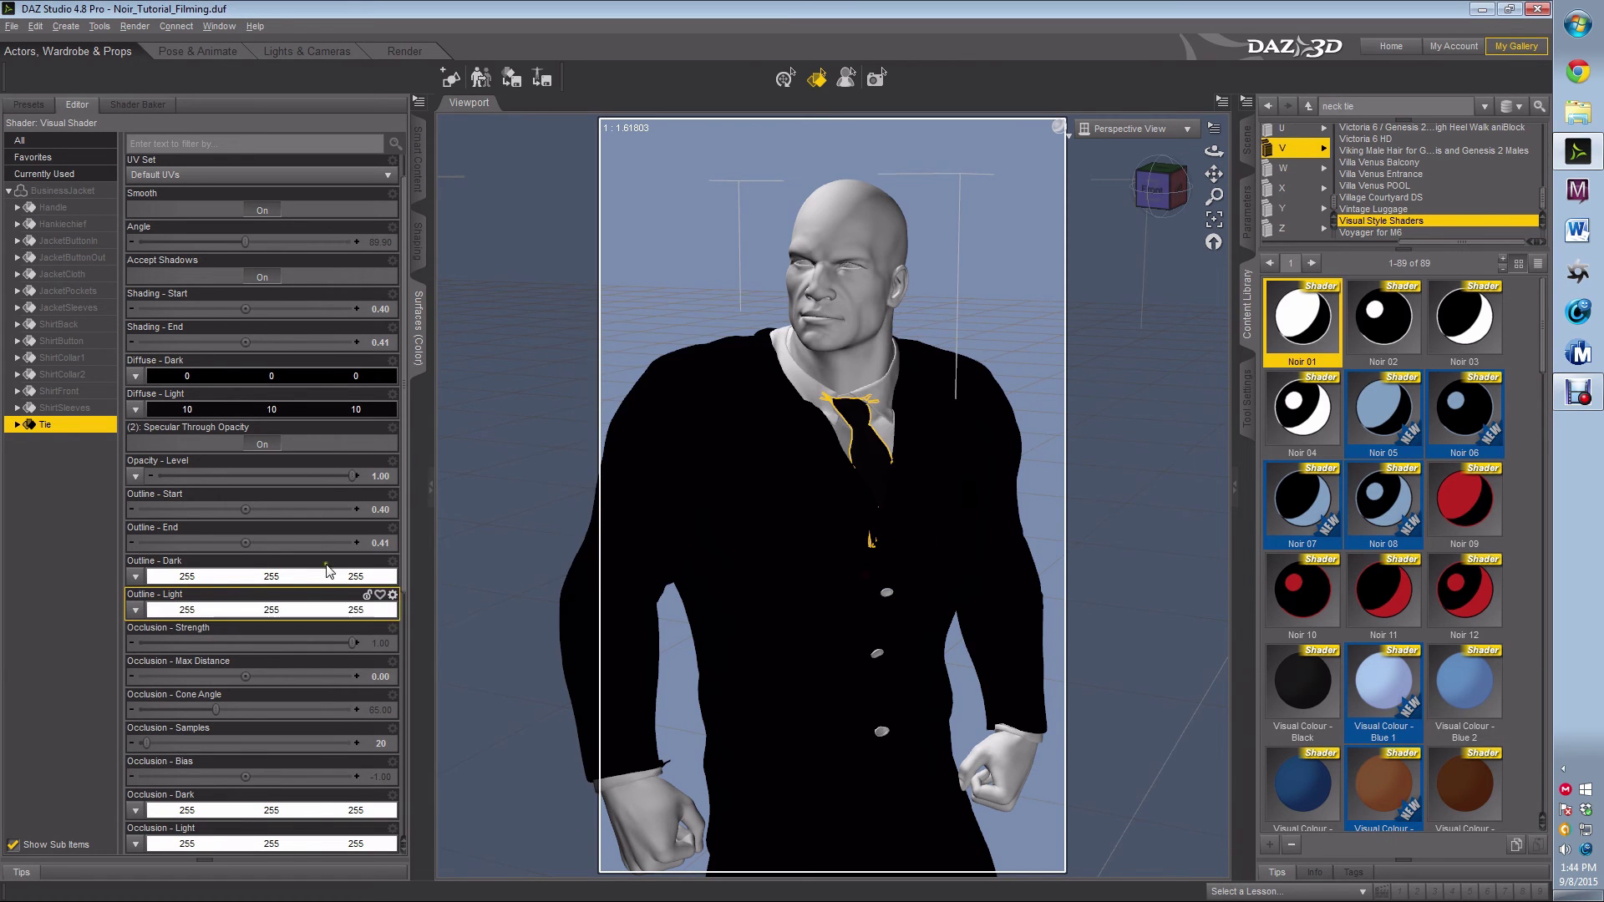
{"action": "scroll", "coordinate": [213, 610], "scroll_direction": "down", "scroll_amount": 4}
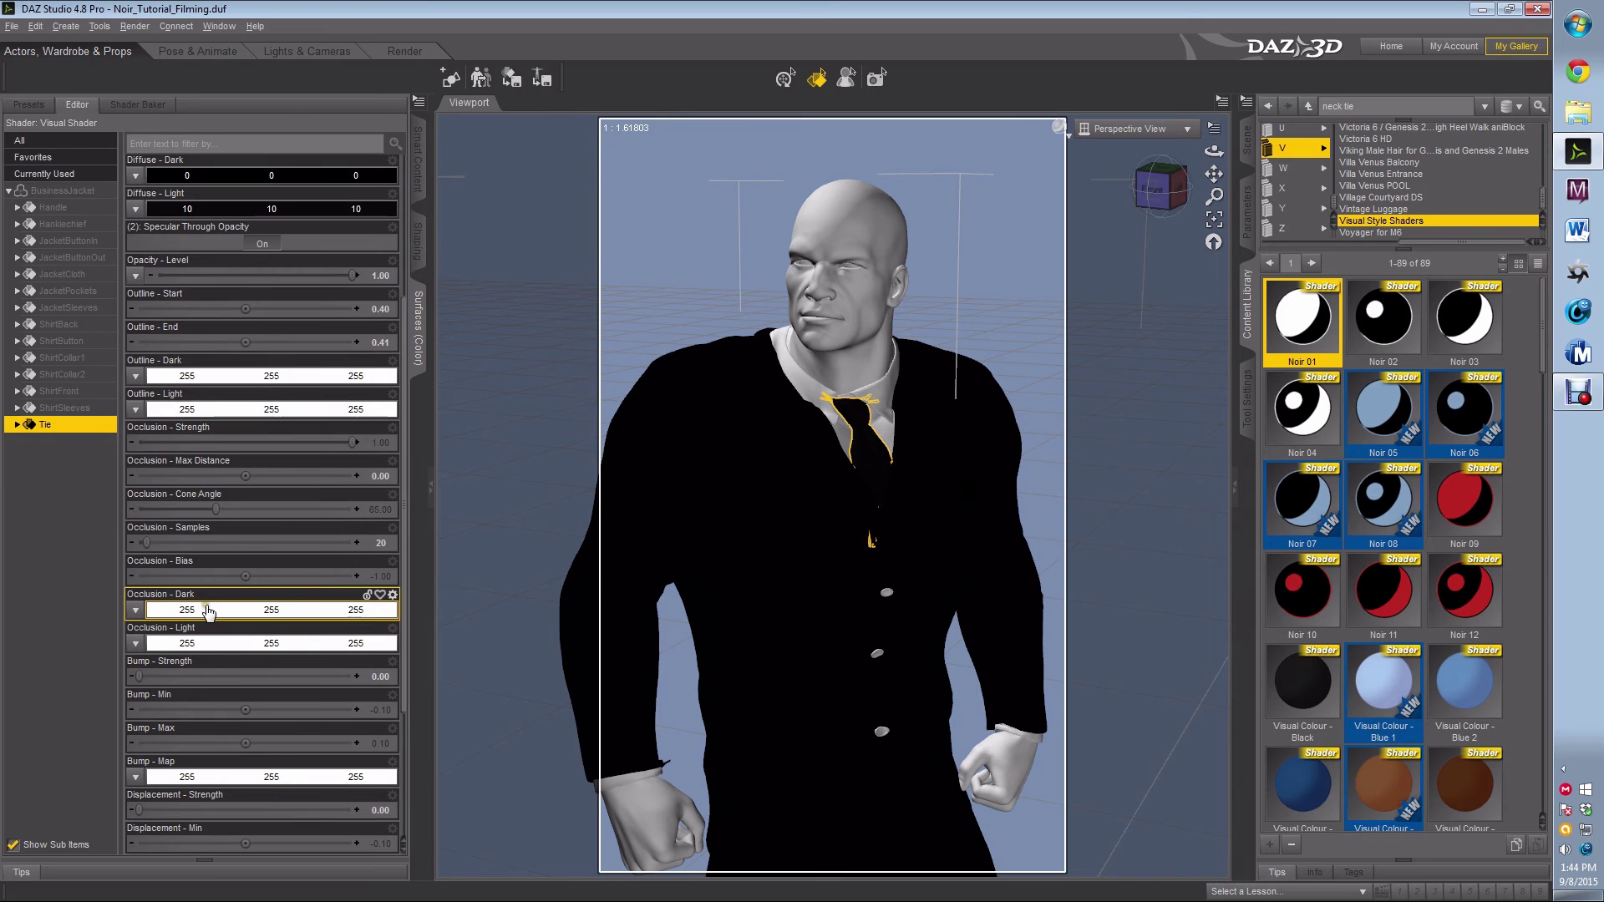
{"action": "left_click", "coordinate": [209, 612]}
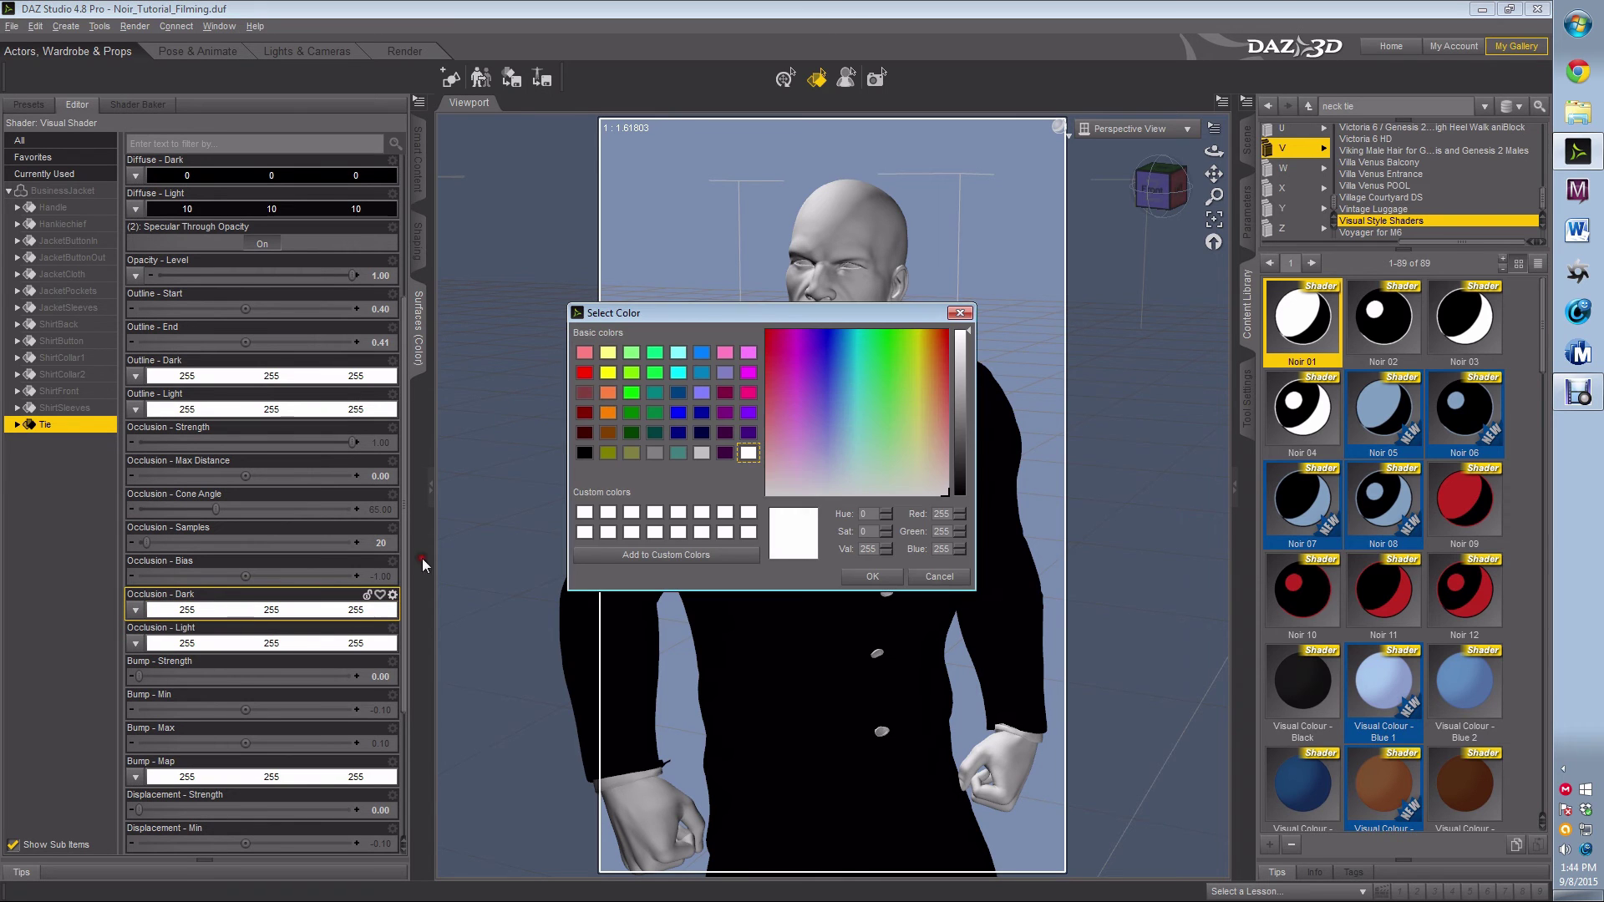
{"action": "left_click", "coordinate": [584, 453]}
{"action": "left_click", "coordinate": [872, 576]}
- Set the tie's Occlusion Light to value 4 and Specular Colour to value 5
{"action": "left_click", "coordinate": [224, 644]}
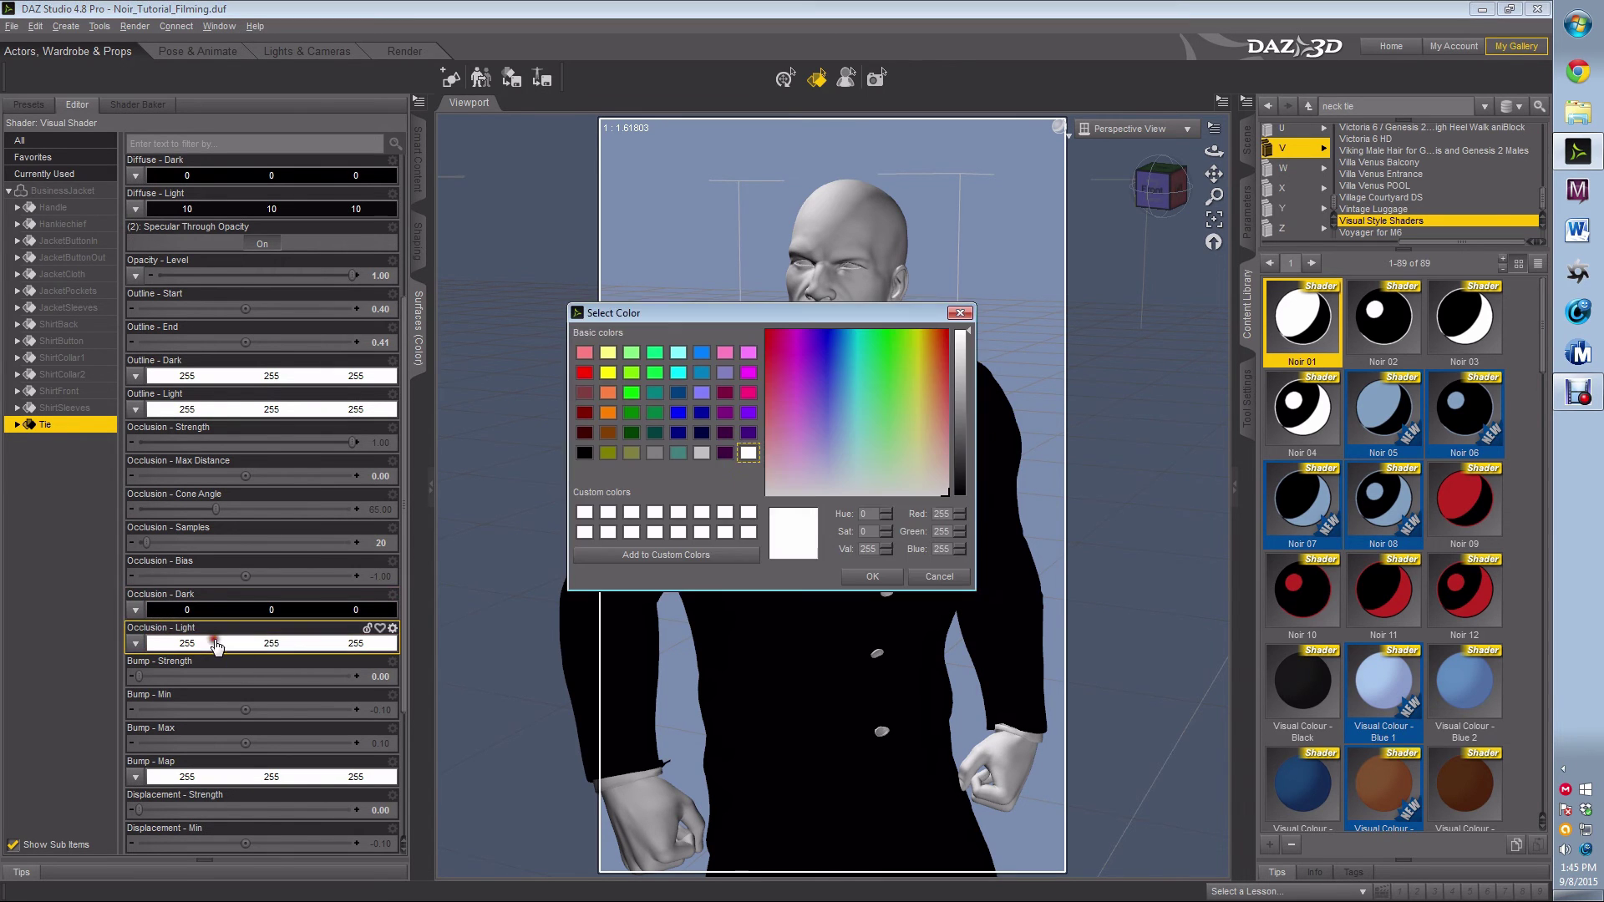
{"action": "double_click", "coordinate": [869, 549]}
{"action": "type", "text": "4"}
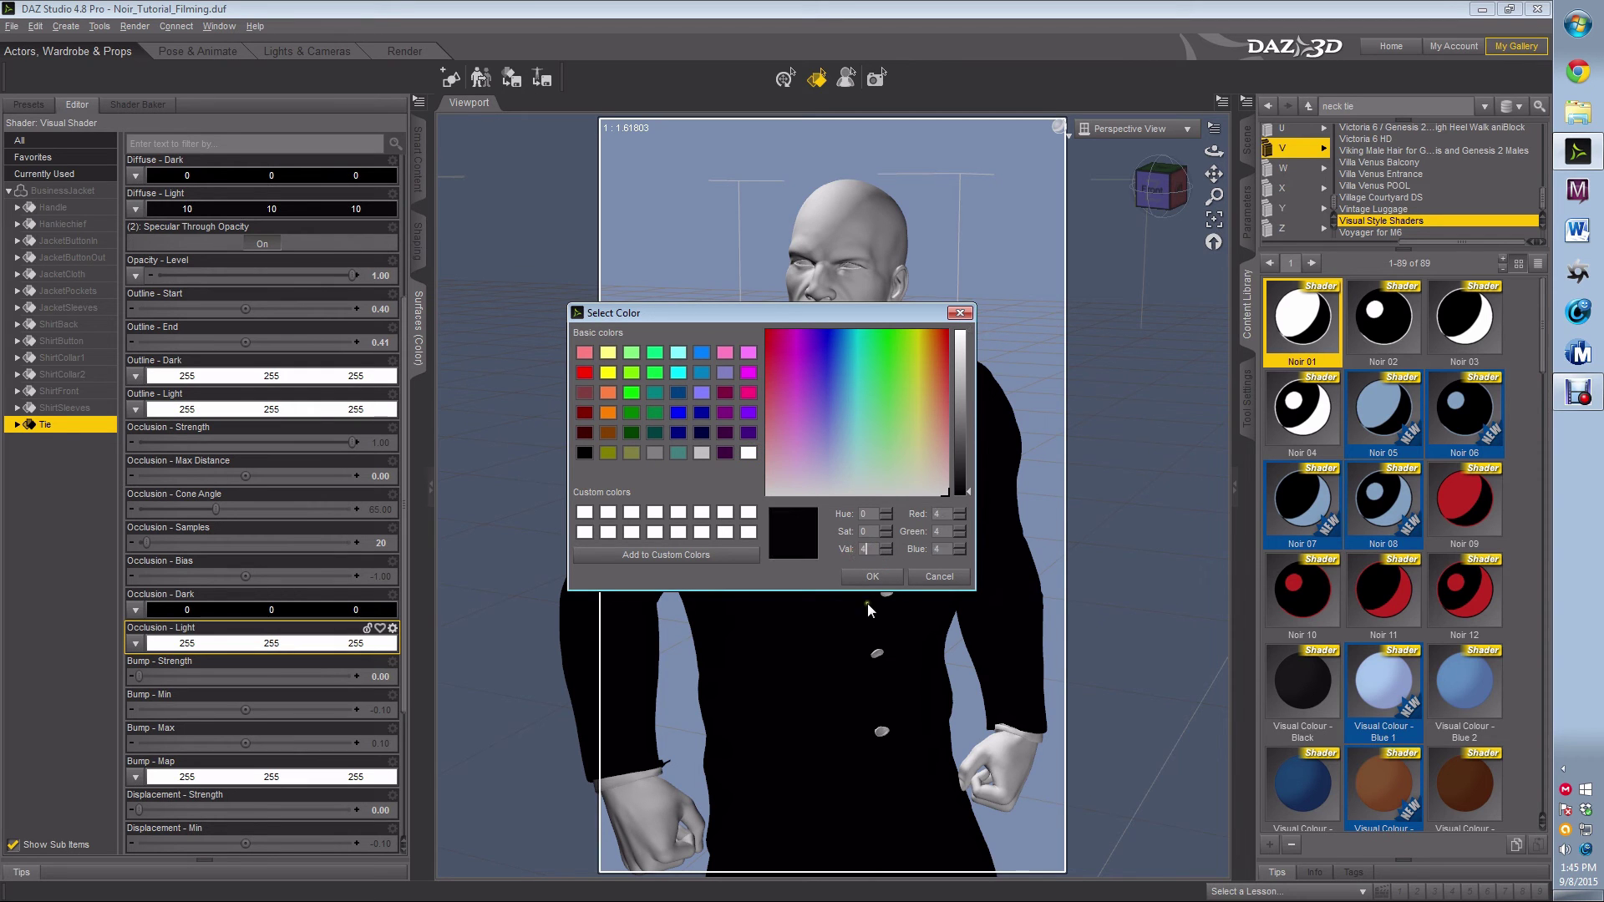
{"action": "left_click", "coordinate": [872, 576]}
{"action": "scroll", "coordinate": [271, 625], "scroll_direction": "down", "scroll_amount": 3}
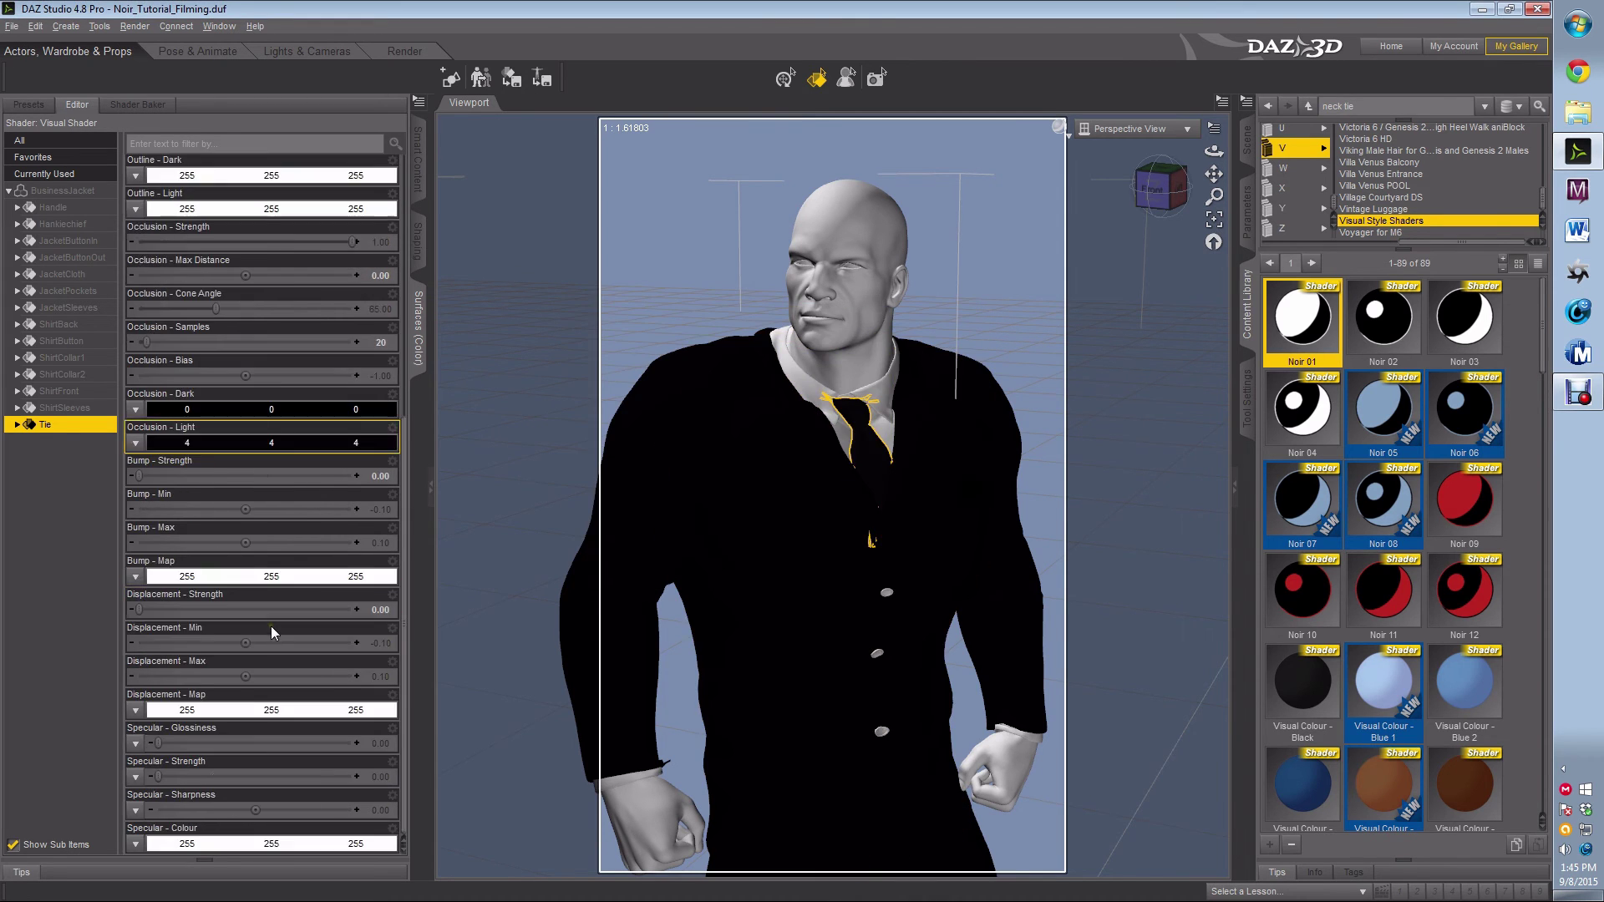
{"action": "left_click", "coordinate": [214, 844]}
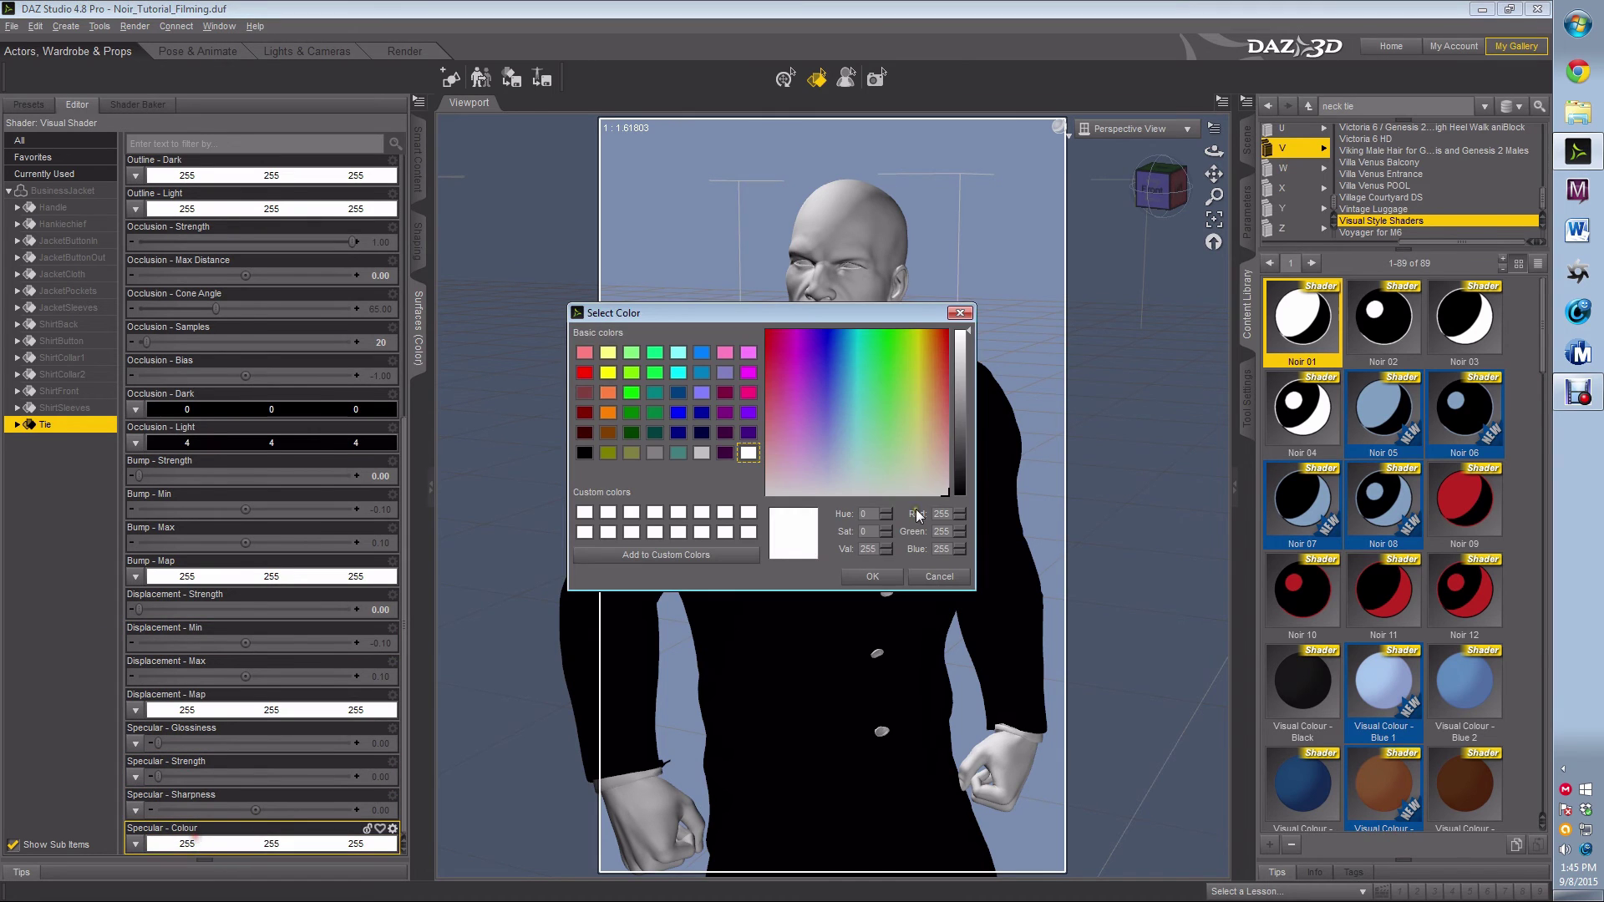
{"action": "double_click", "coordinate": [868, 549]}
{"action": "type", "text": "5"}
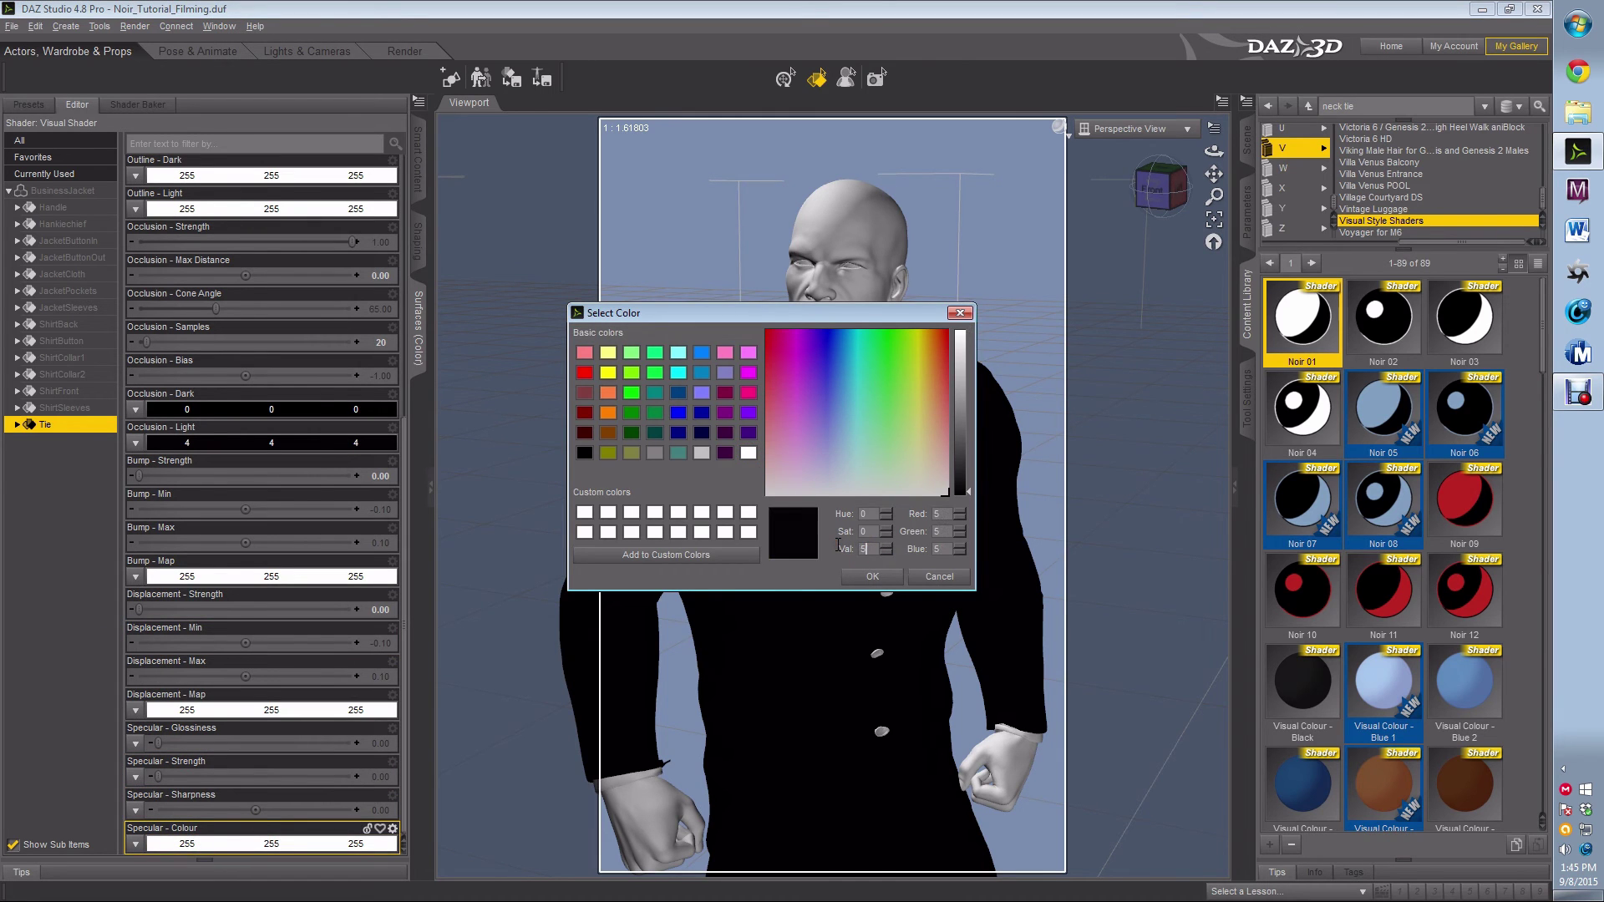
{"action": "left_click", "coordinate": [872, 576]}
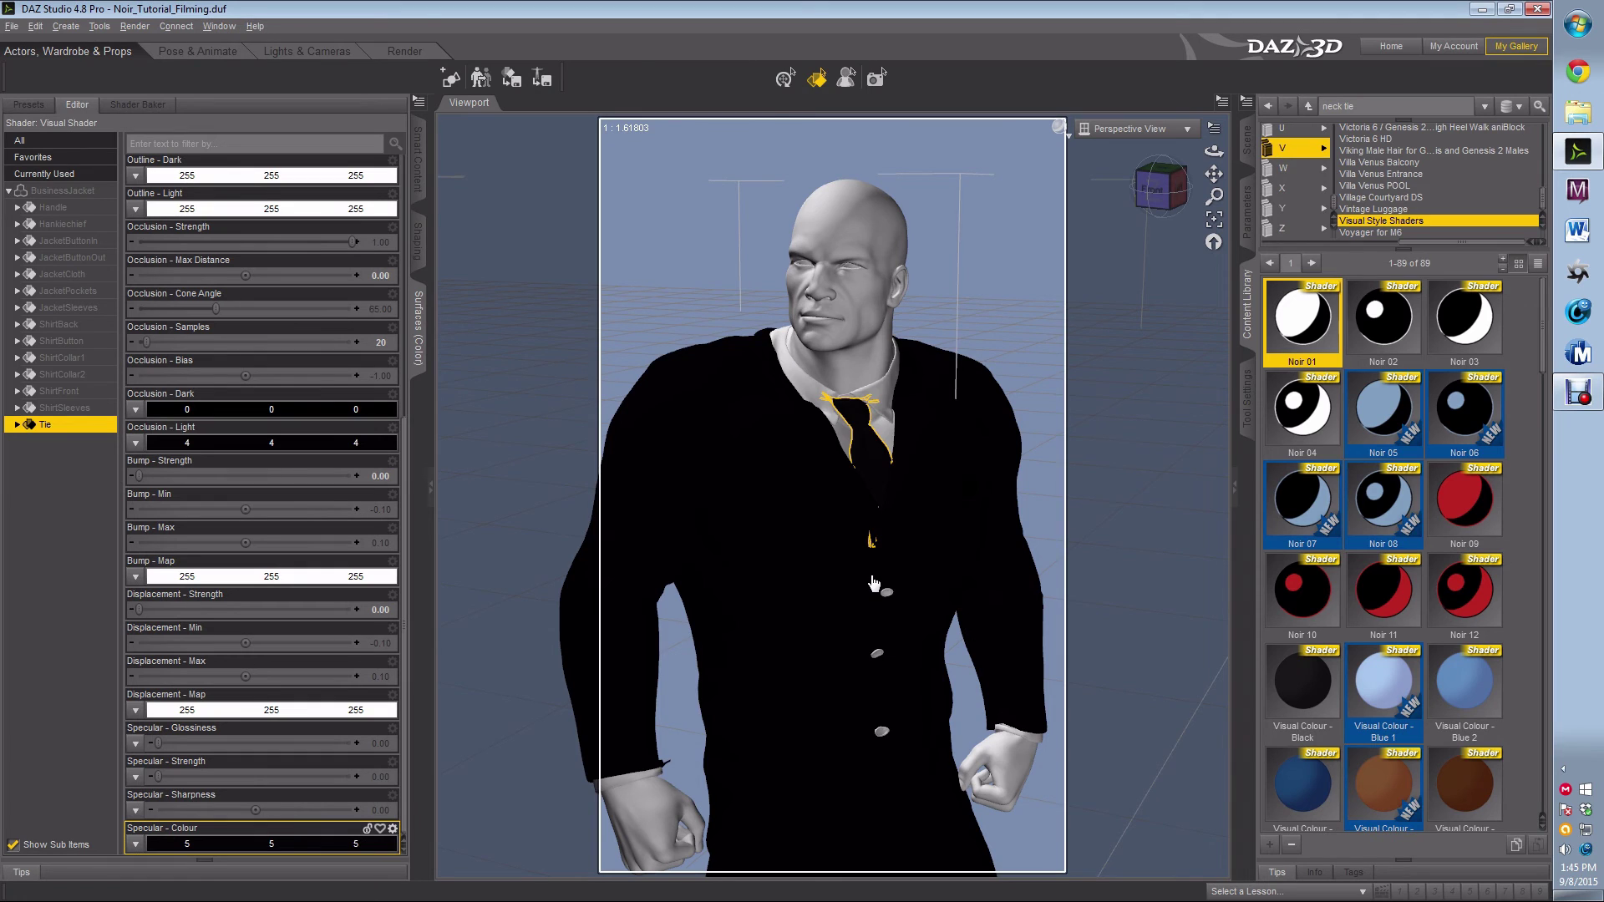
- Select the shirt collar and shirt front and set their Outline Dark to black
{"action": "left_click", "coordinate": [882, 397]}
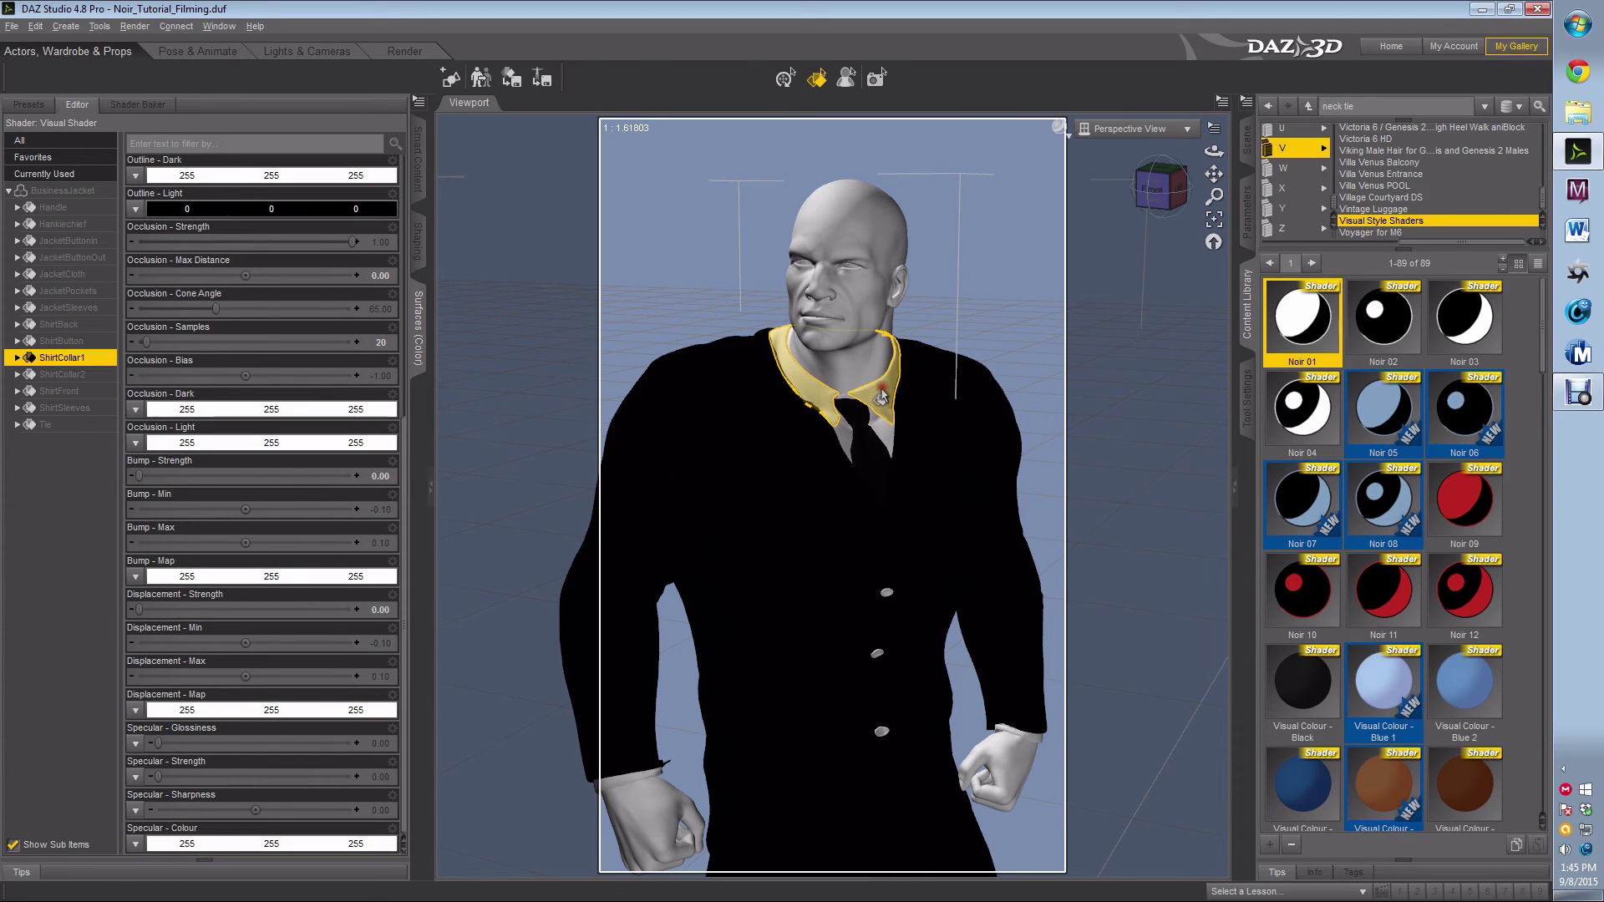
{"action": "left_click", "coordinate": [884, 442], "text": "ctrl"}
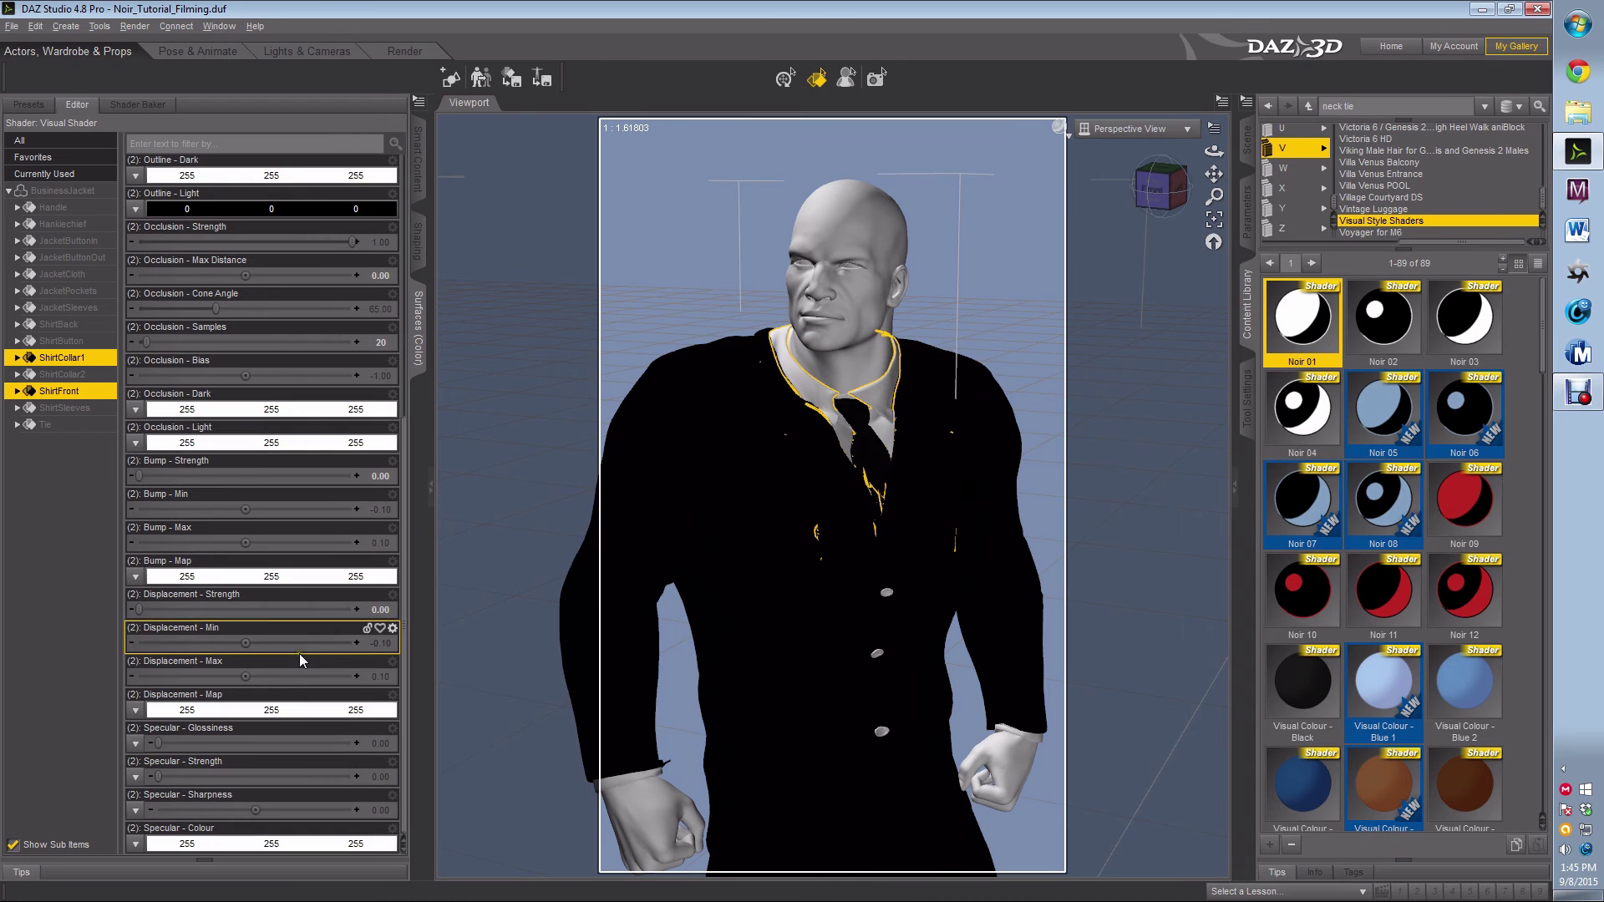
{"action": "scroll", "coordinate": [299, 653], "scroll_direction": "up", "scroll_amount": 3}
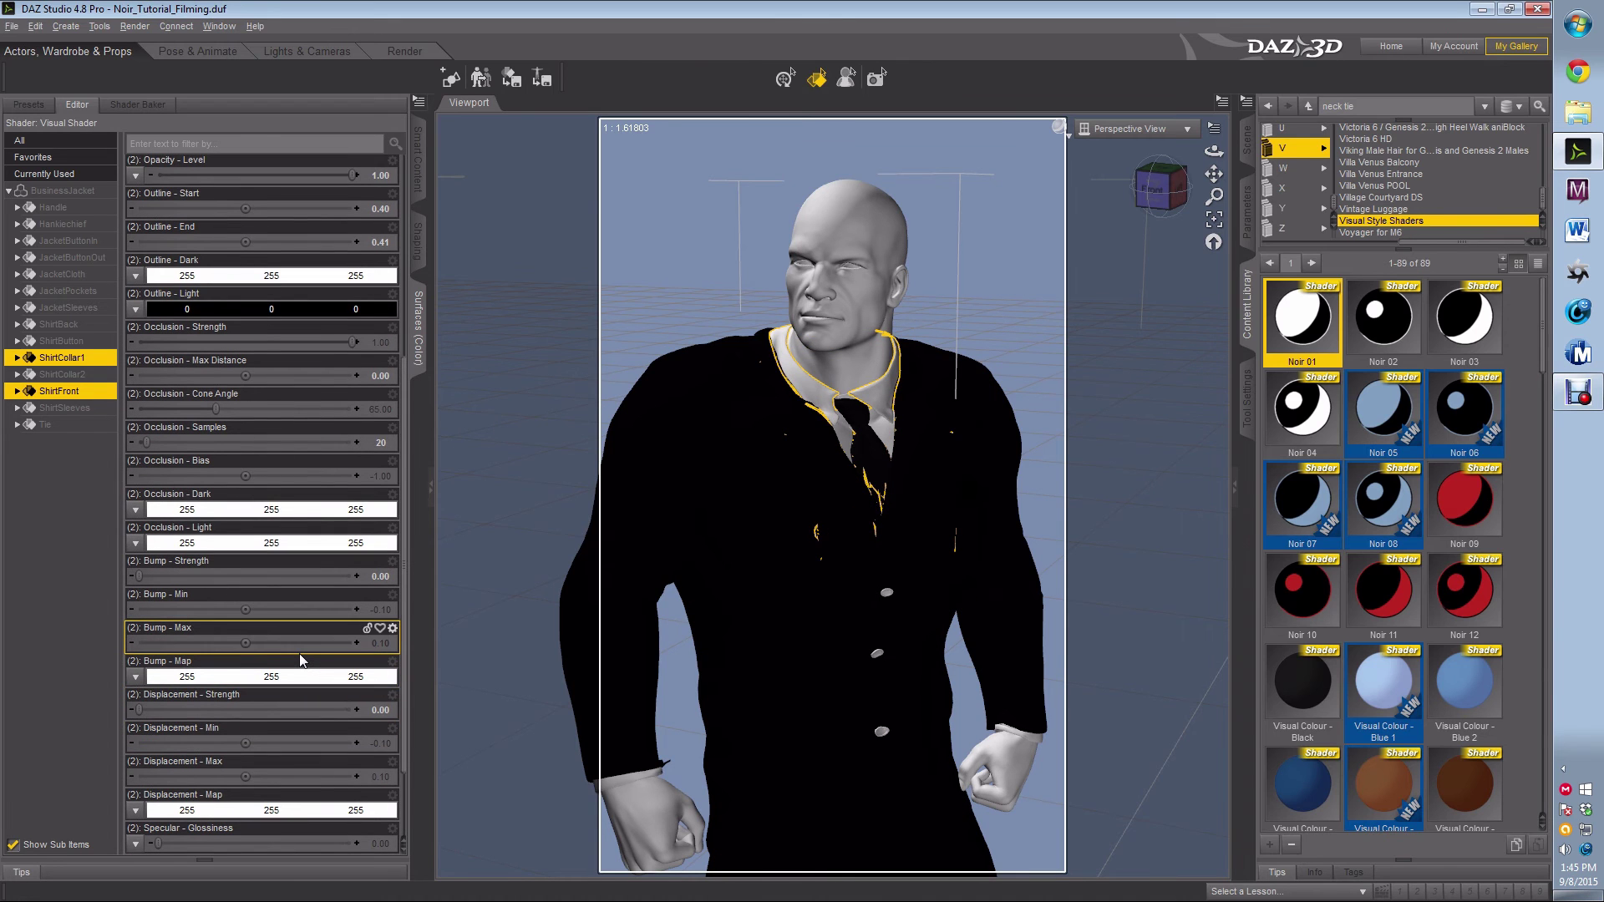
{"action": "scroll", "coordinate": [300, 654], "scroll_direction": "up", "scroll_amount": 3}
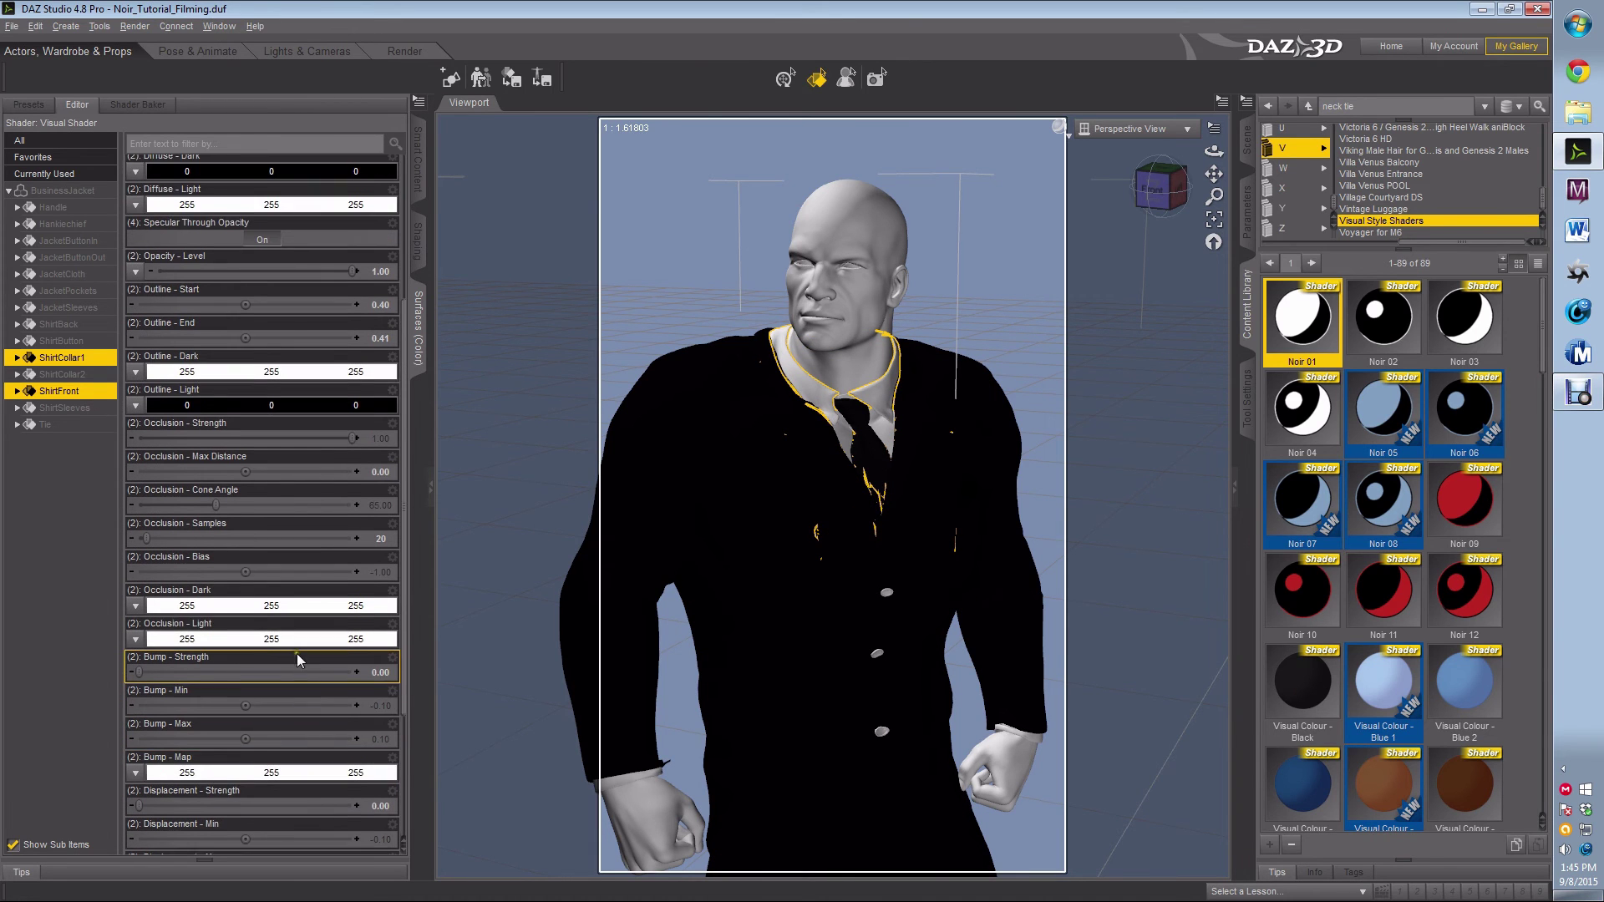
{"action": "left_click", "coordinate": [233, 376]}
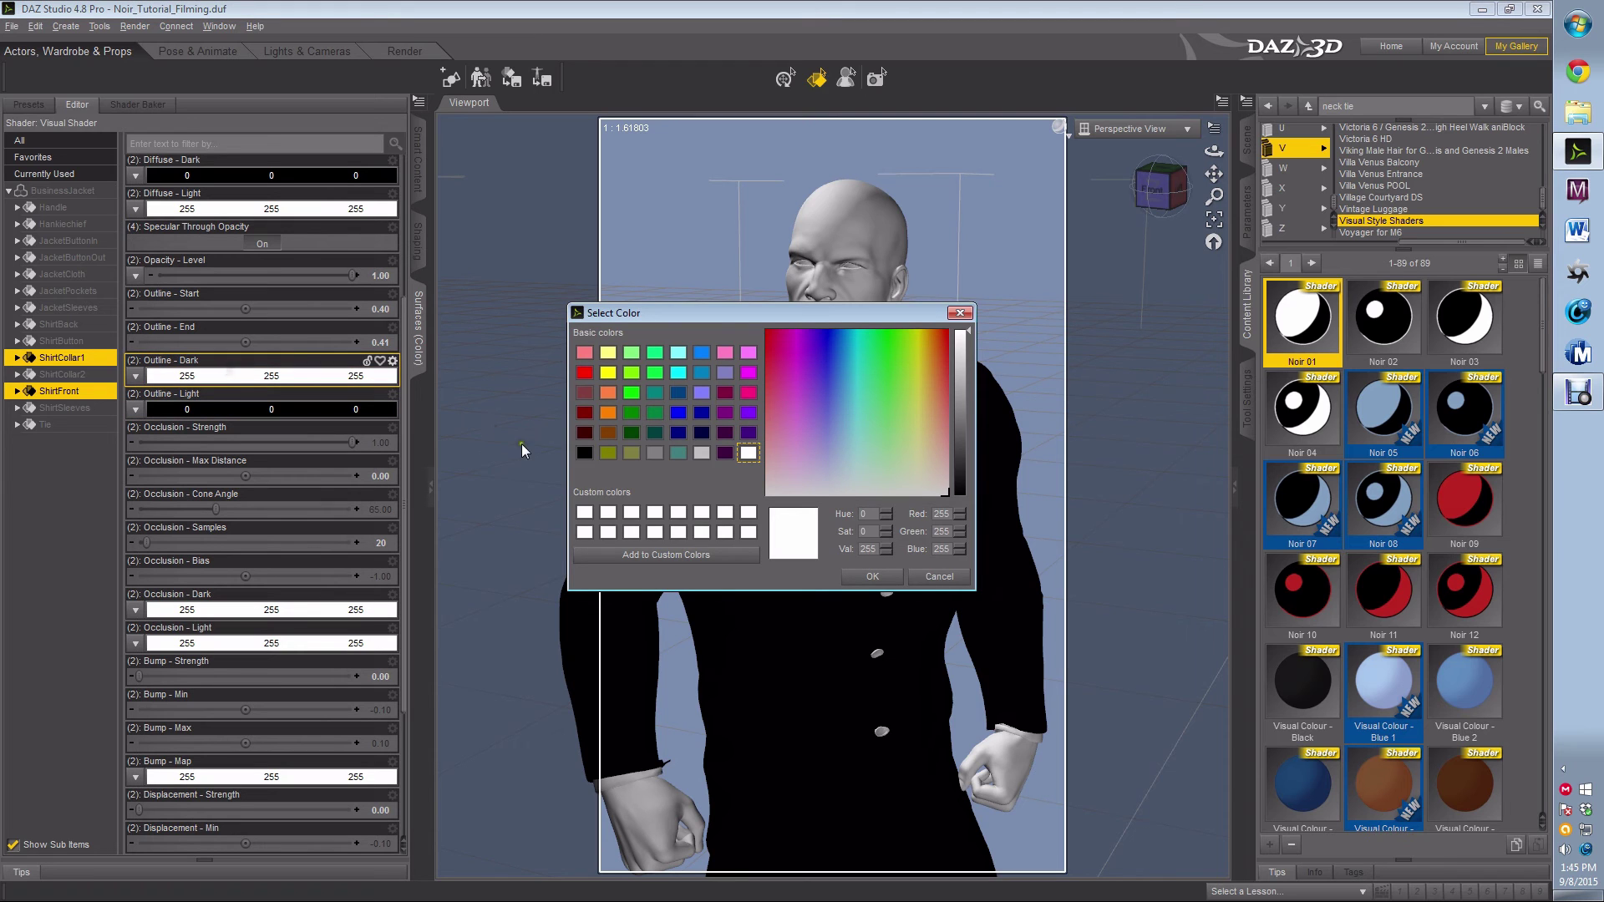
{"action": "left_click", "coordinate": [584, 452]}
{"action": "left_click", "coordinate": [872, 577]}
{"action": "key", "text": "Return"}
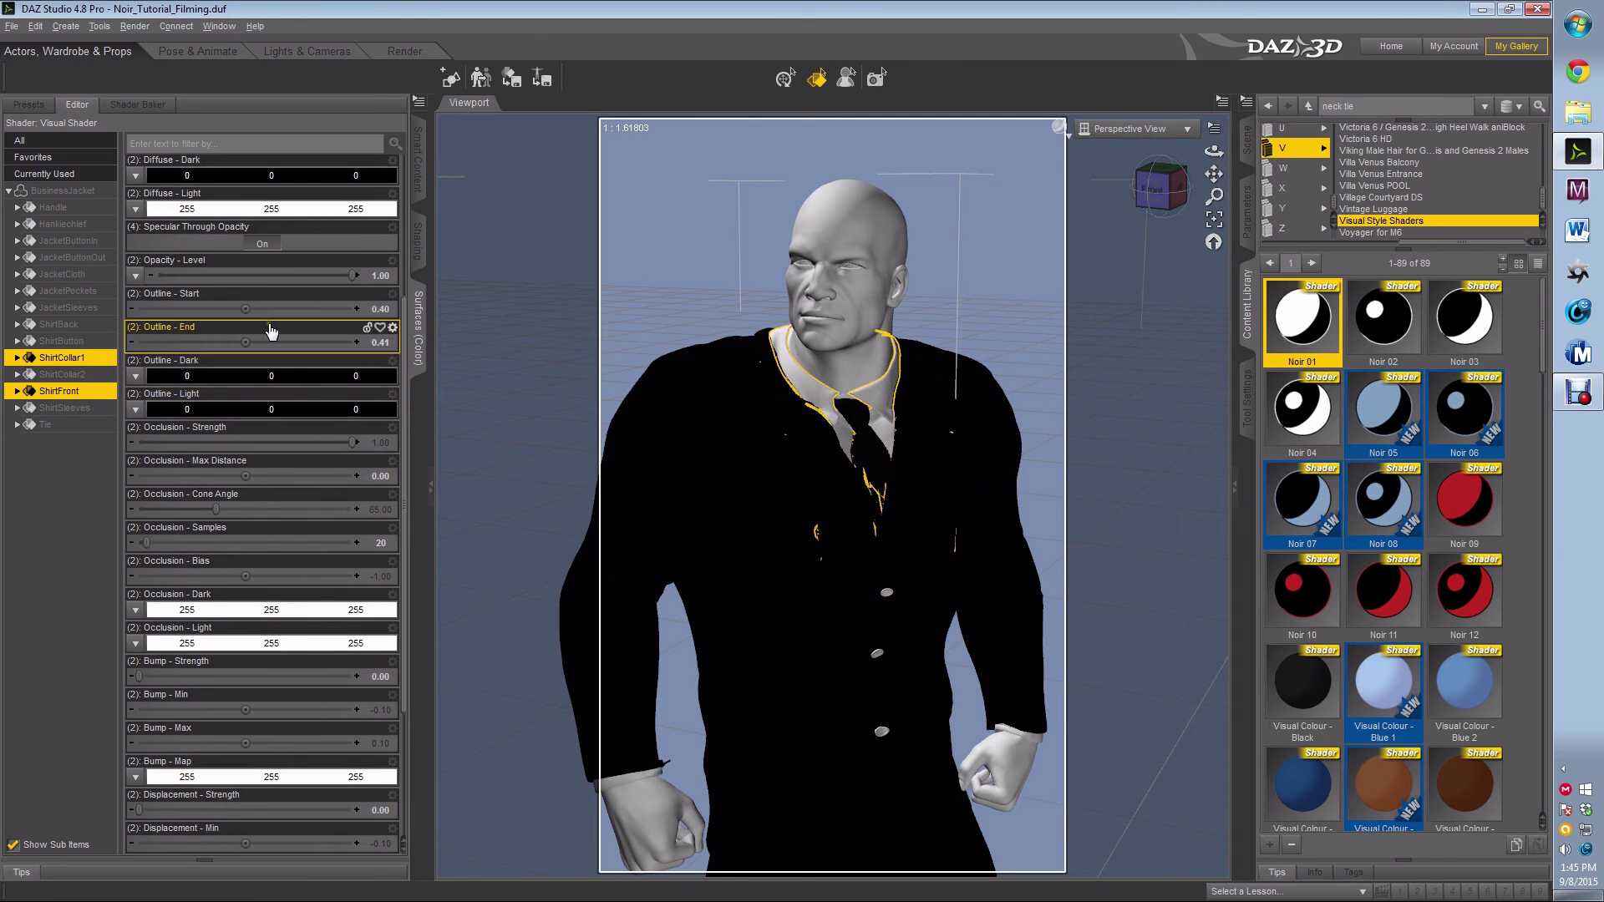
- Set Occlusion Dark to black on the collar and shirt front
{"action": "scroll", "coordinate": [219, 309], "scroll_direction": "up", "scroll_amount": 3}
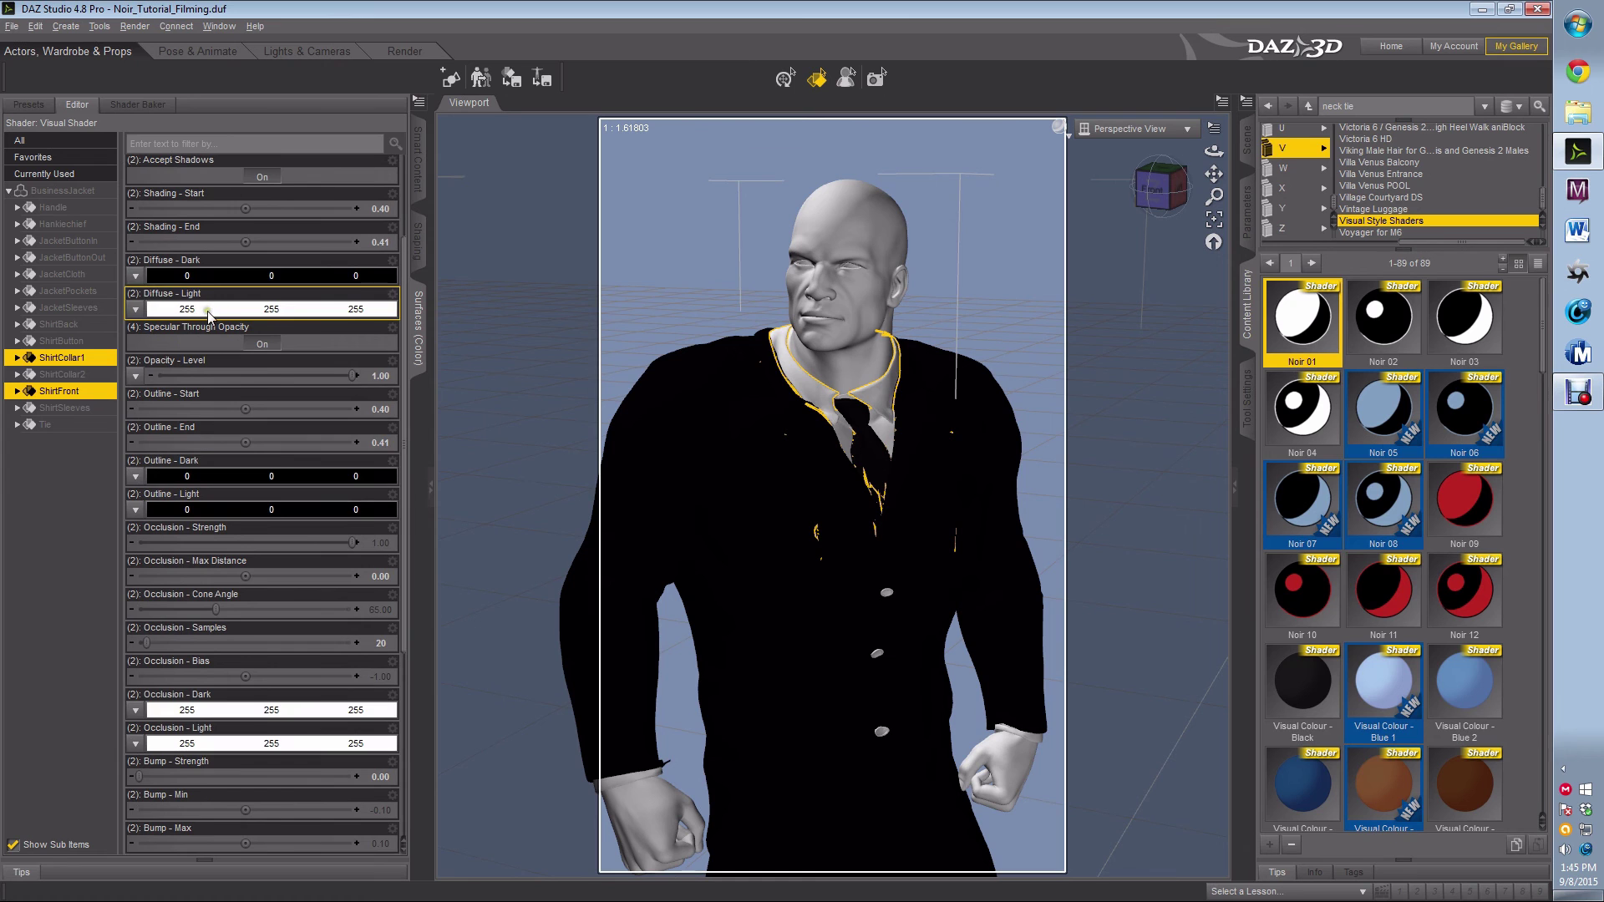
{"action": "scroll", "coordinate": [219, 309], "scroll_direction": "up", "scroll_amount": 3}
{"action": "scroll", "coordinate": [284, 389], "scroll_direction": "down", "scroll_amount": 5}
{"action": "scroll", "coordinate": [284, 388], "scroll_direction": "down", "scroll_amount": 5}
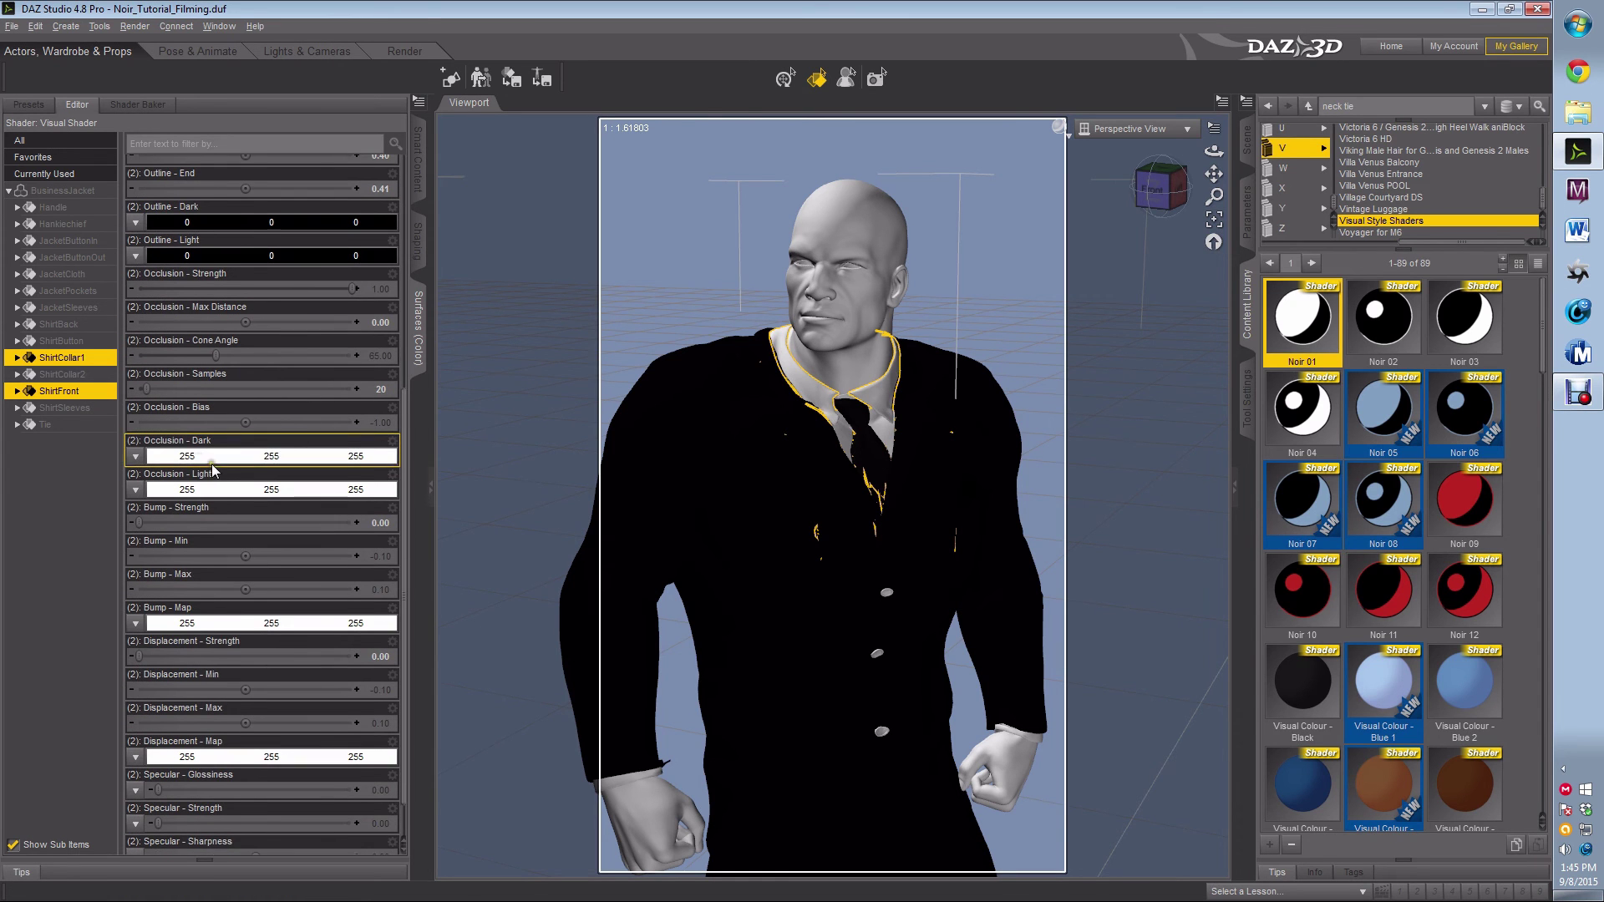
{"action": "left_click", "coordinate": [201, 455]}
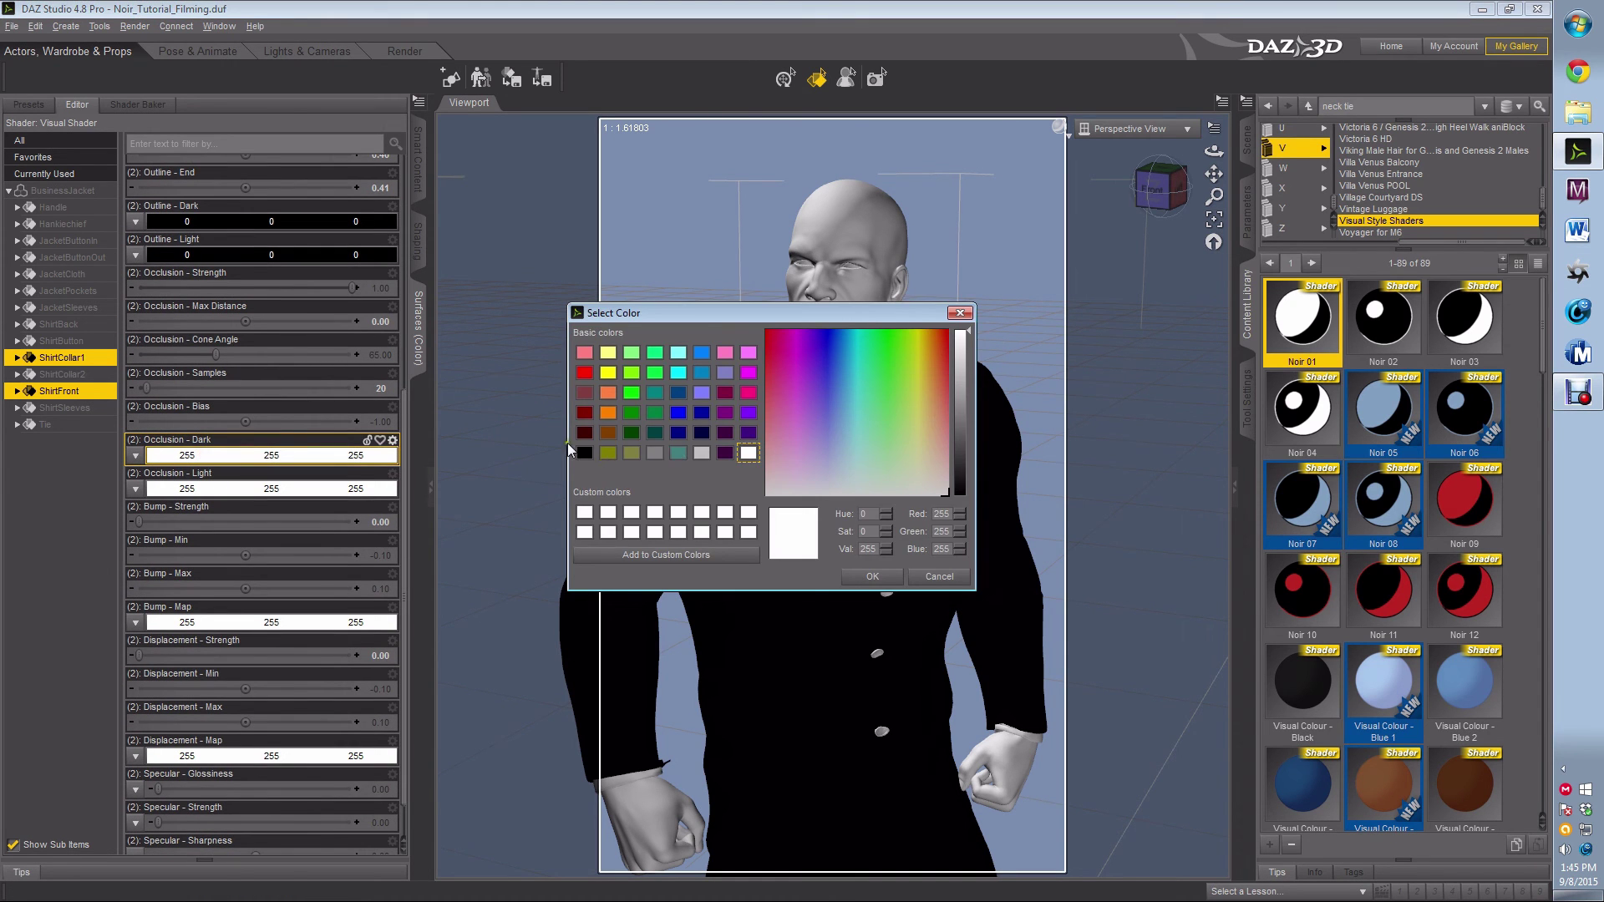
{"action": "left_click", "coordinate": [584, 452]}
{"action": "left_click", "coordinate": [865, 577]}
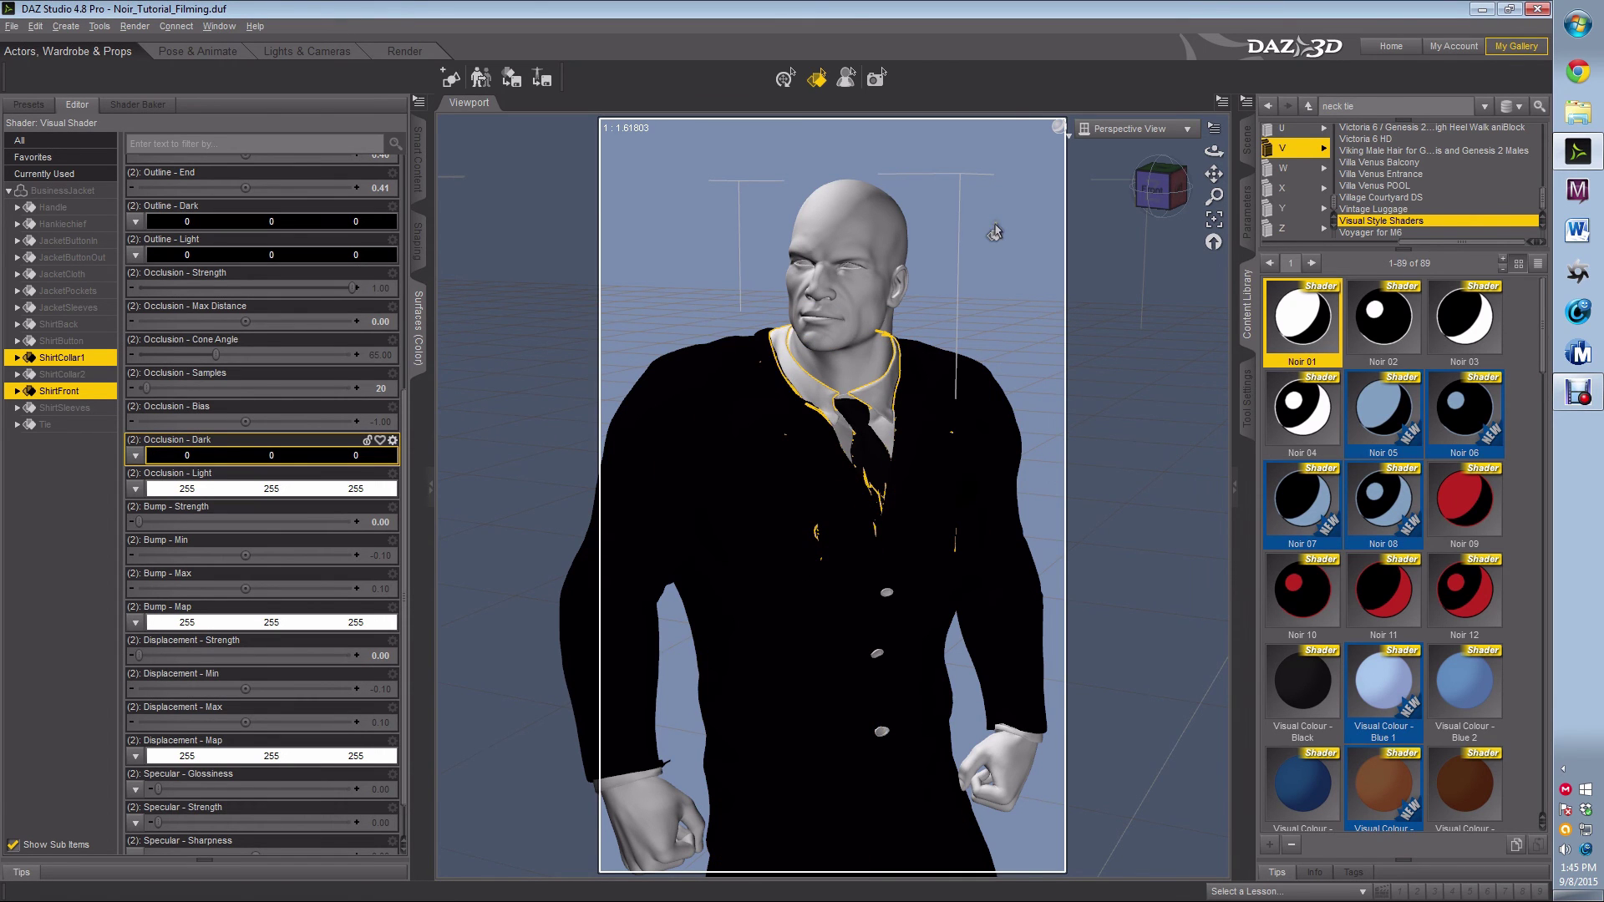
- Switch the viewport to Camera 1 and start a test render with Ctrl+R
{"action": "left_click", "coordinate": [1118, 129]}
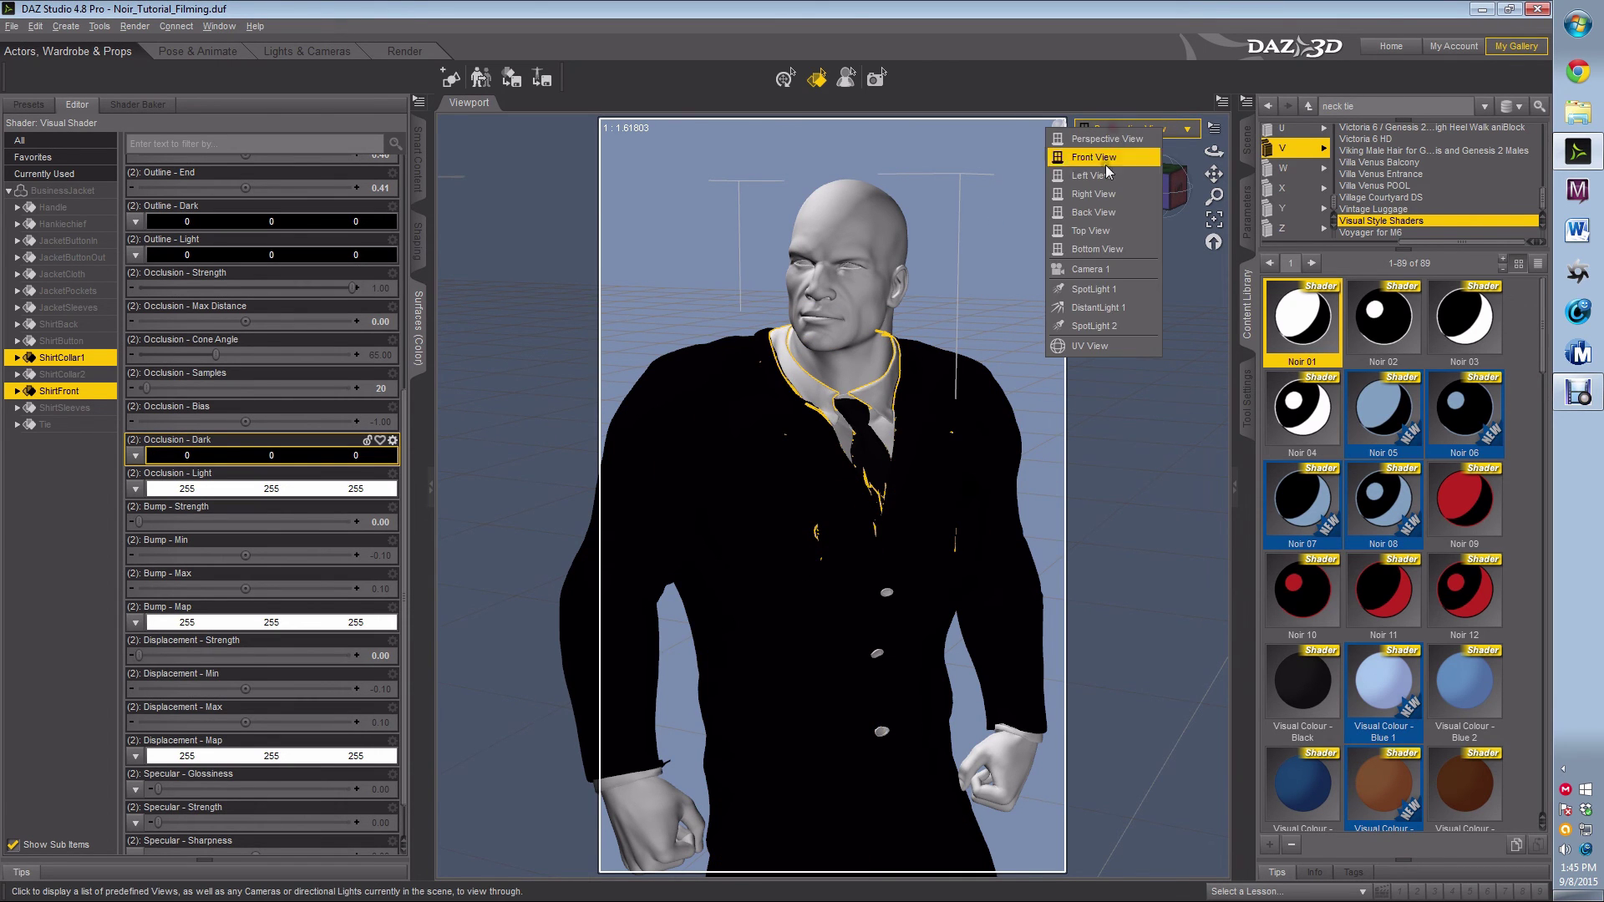
{"action": "left_click", "coordinate": [1104, 270]}
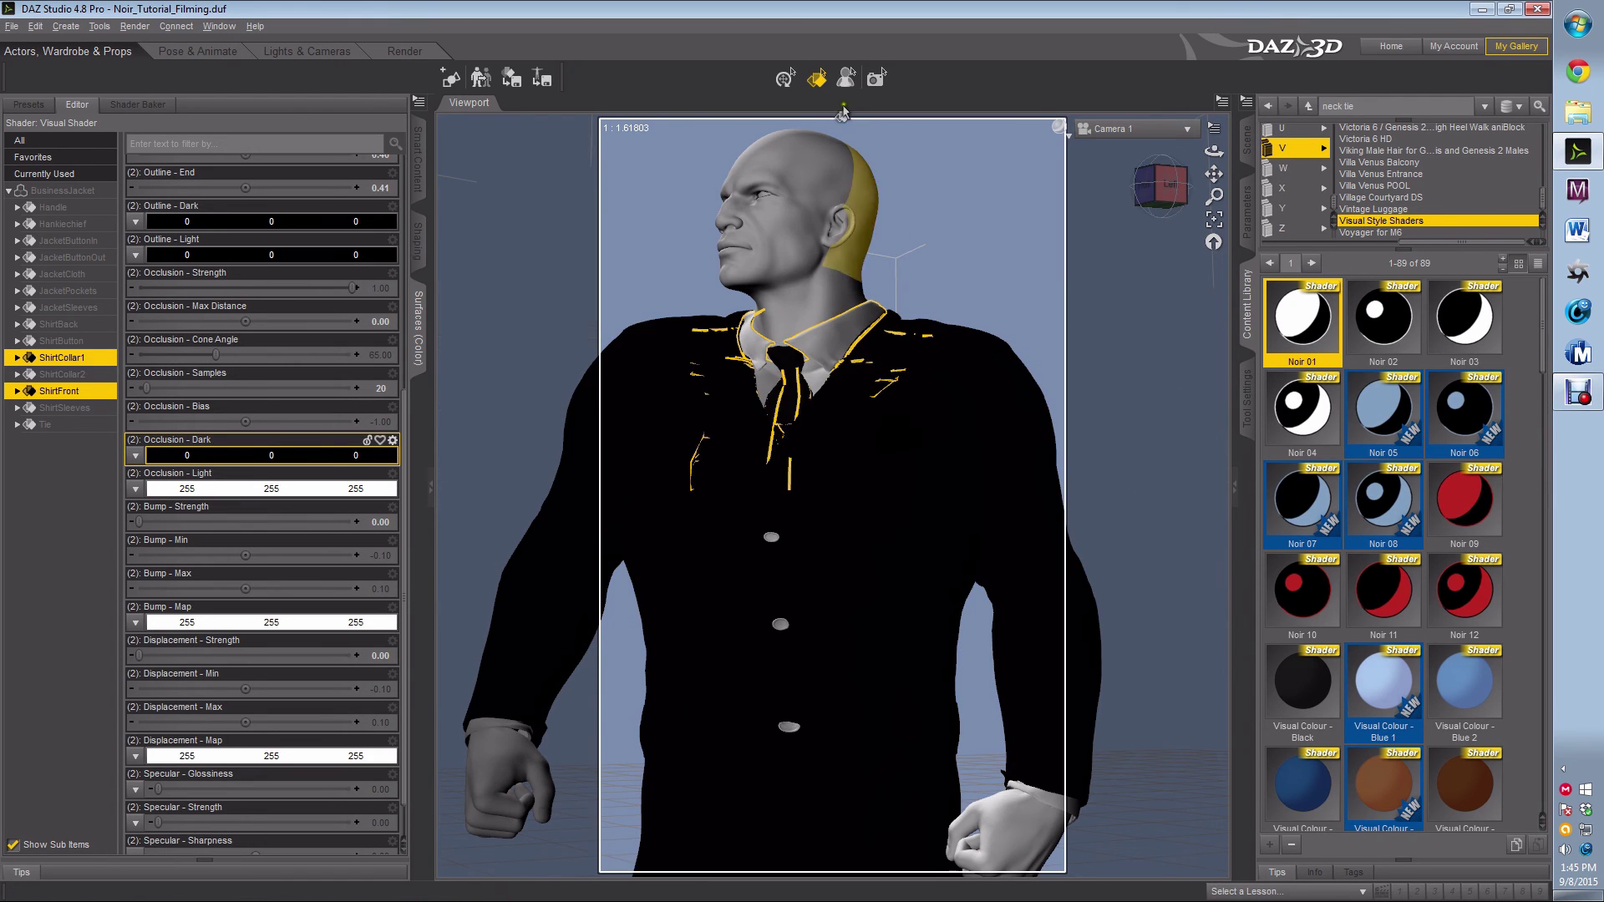
{"action": "left_click", "coordinate": [876, 78]}
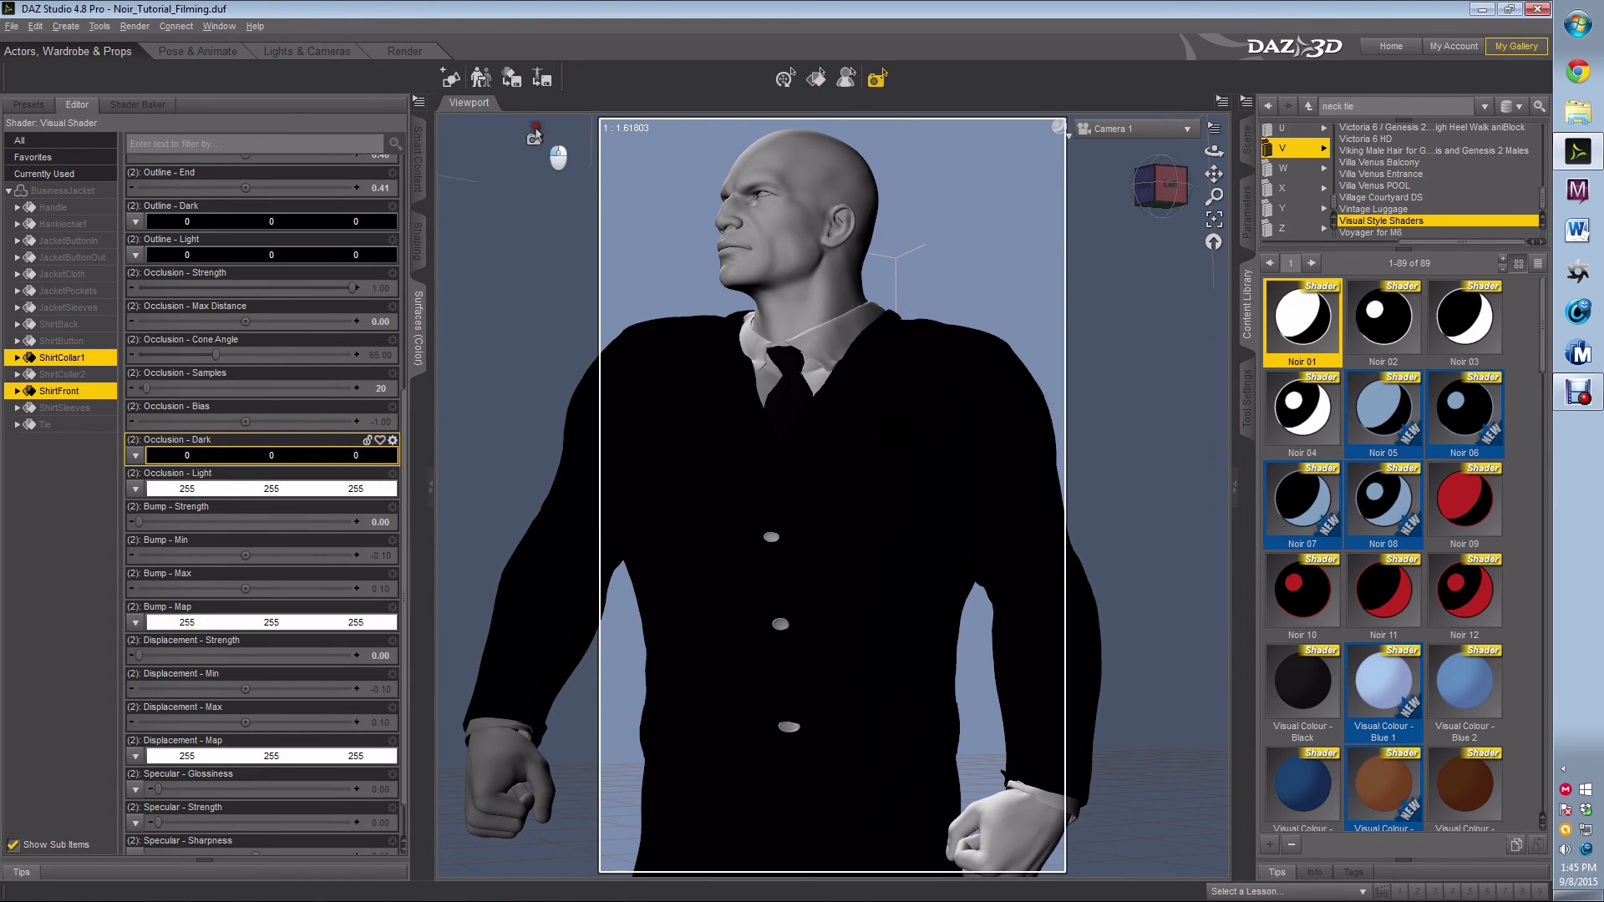
{"action": "key", "text": "ctrl+r"}
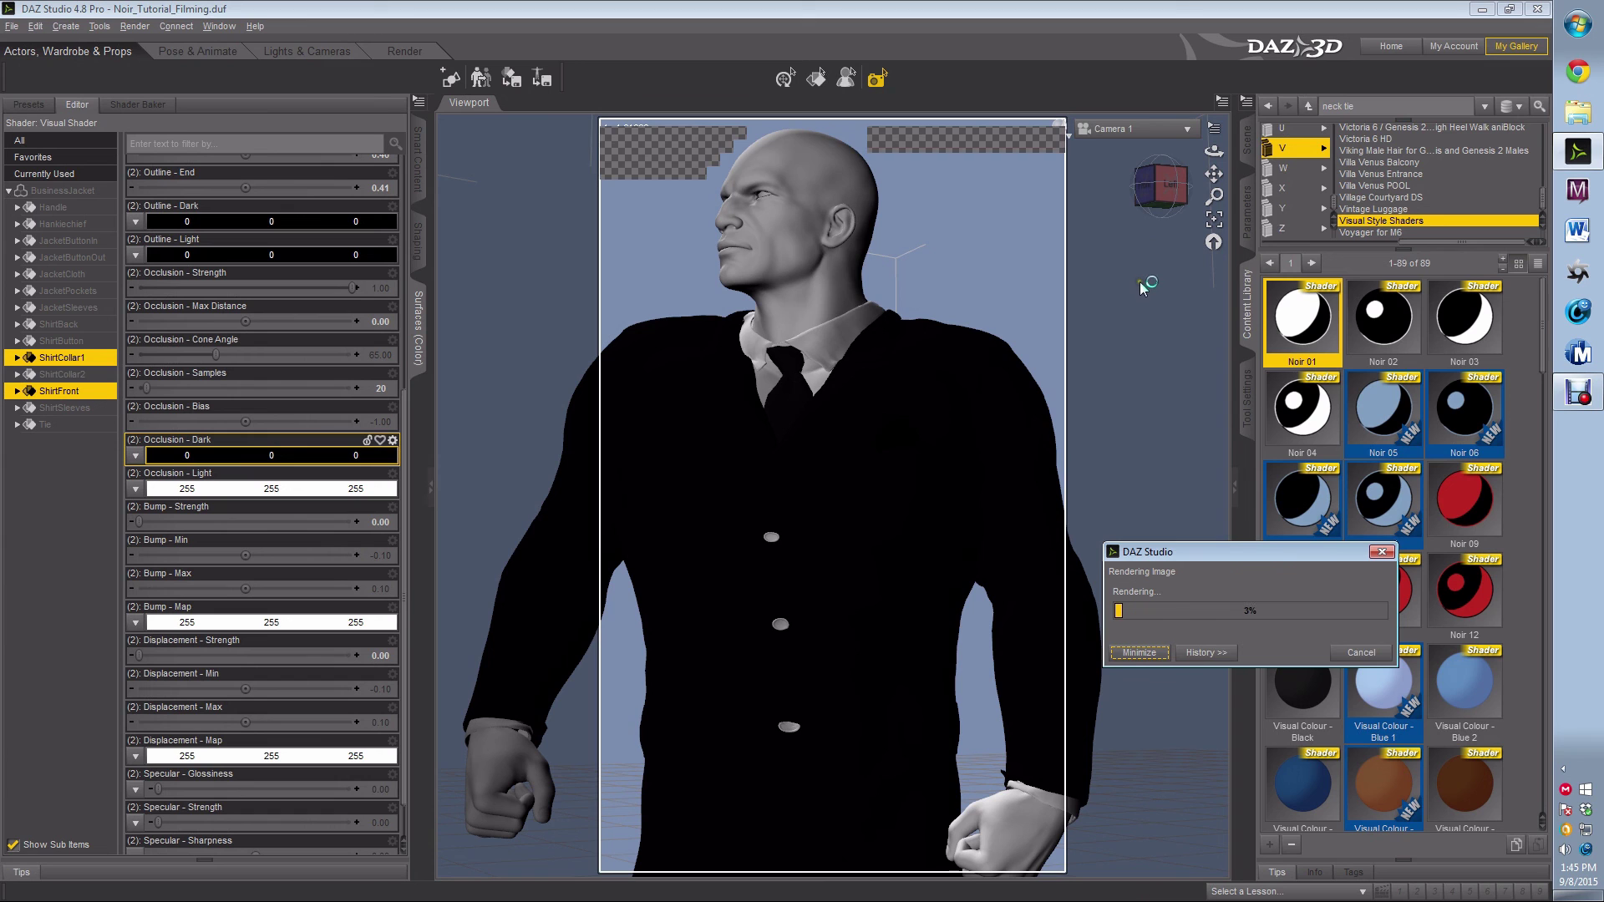